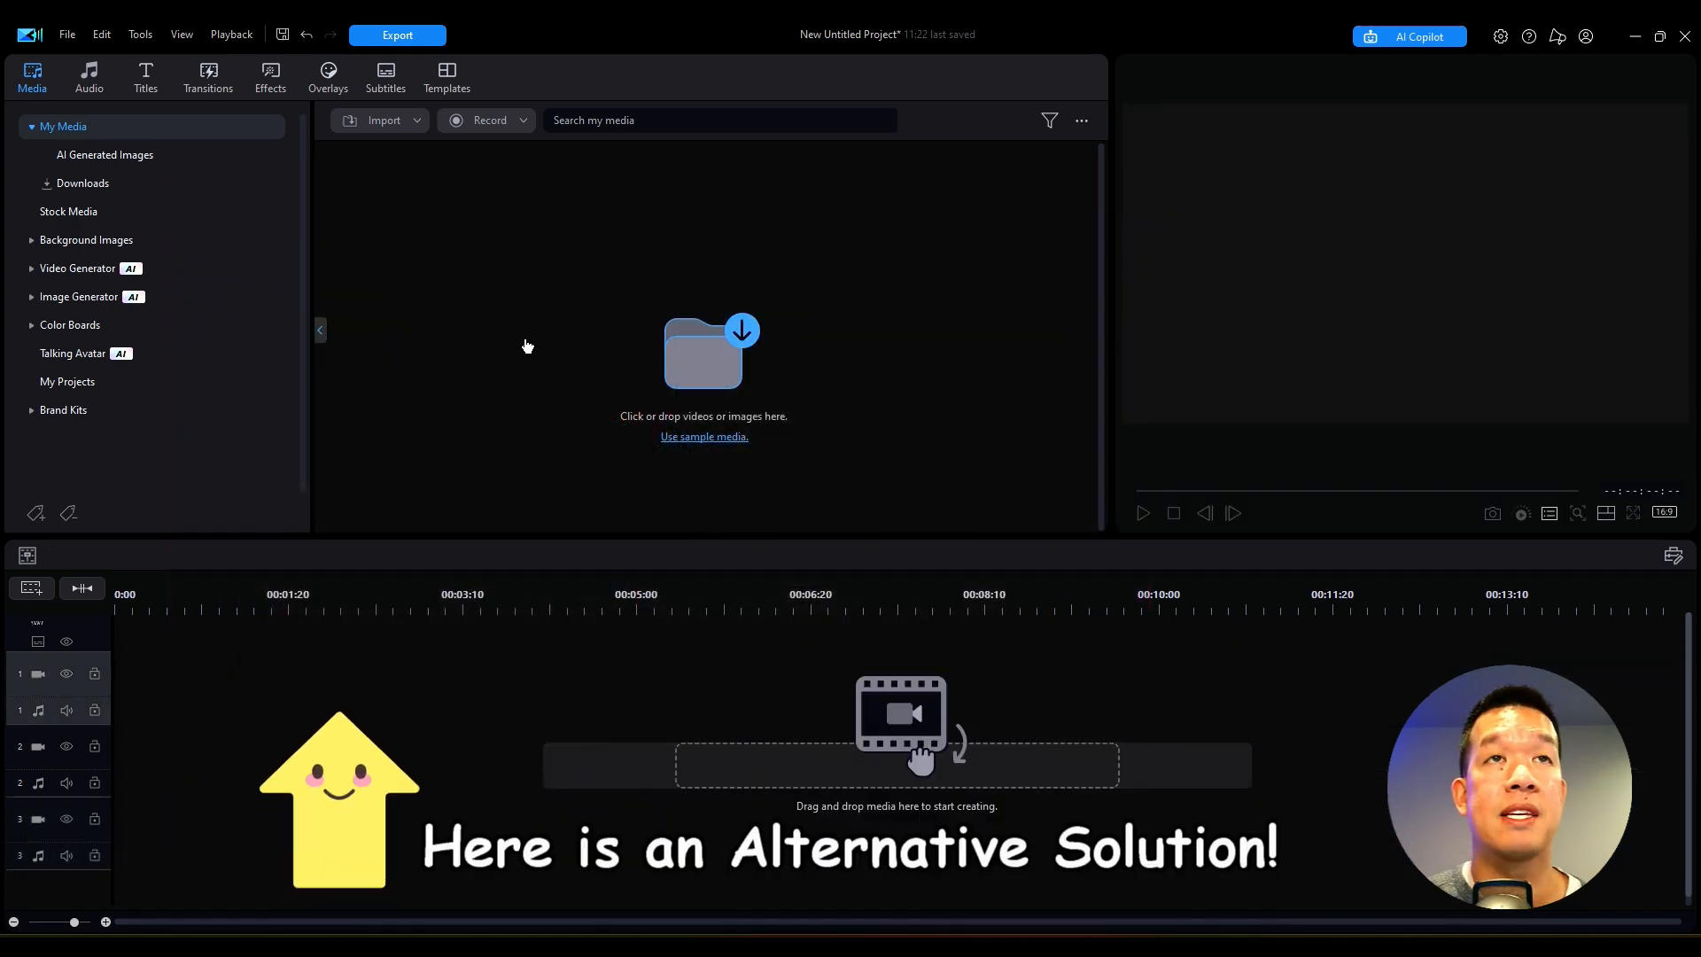
Step: Place stock photo 172856683 of the man with the laptop on track 1 and remove its background with AI Background Remover
click(76, 212)
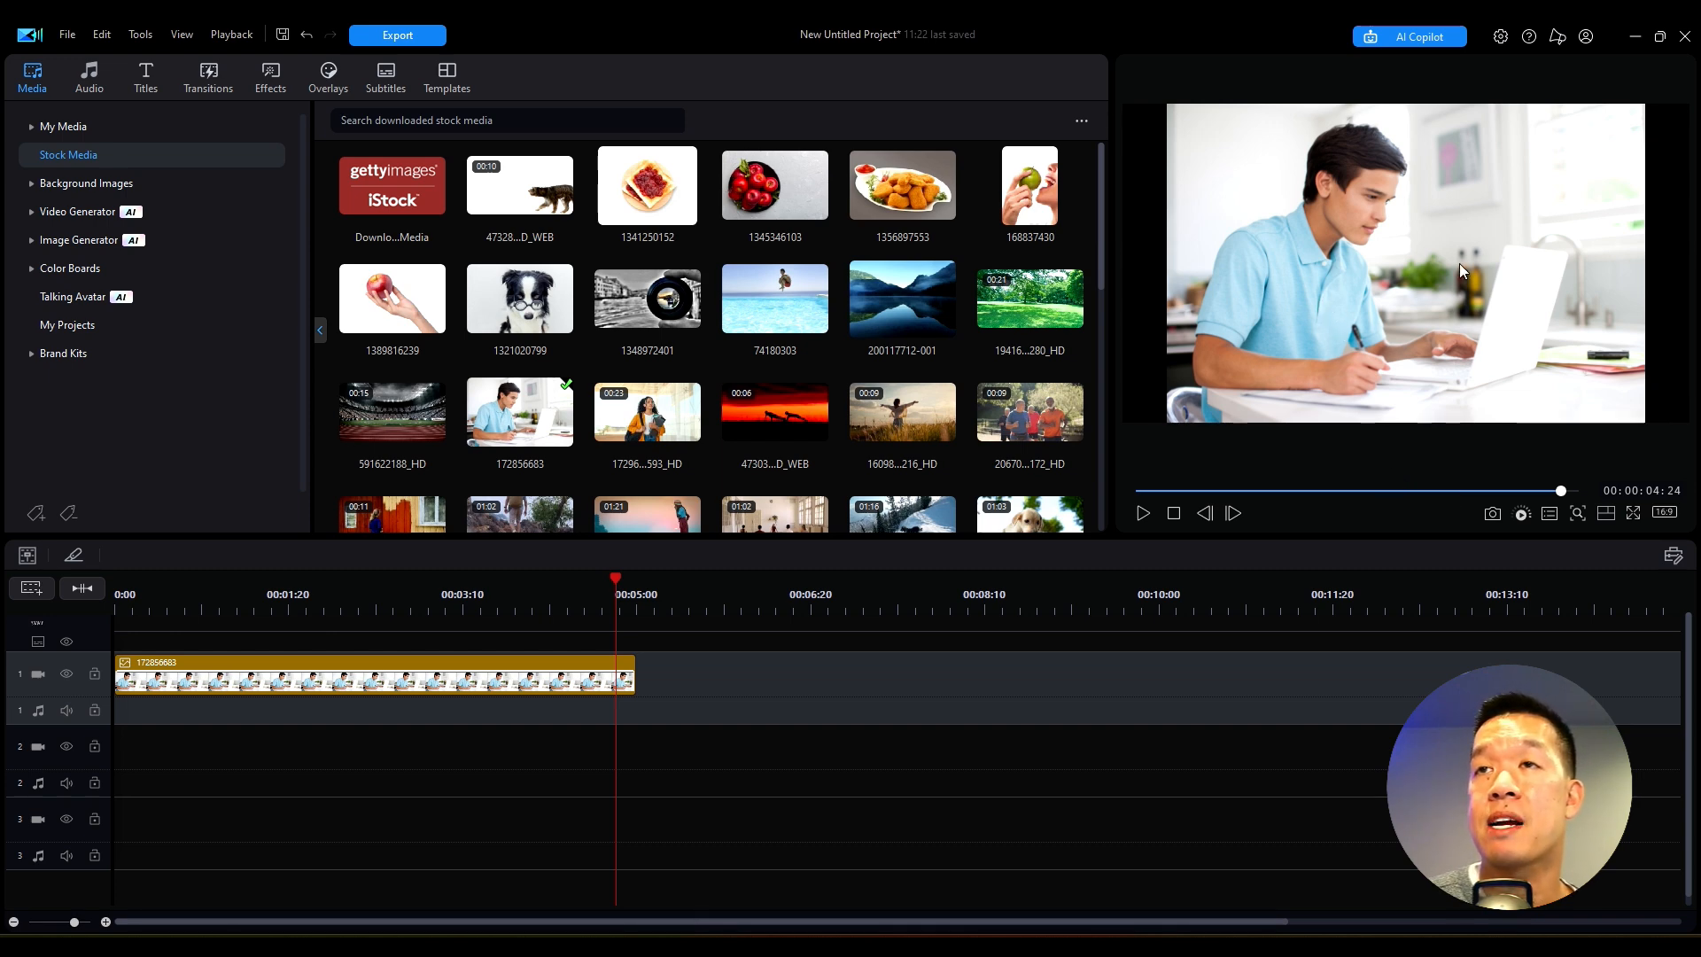
click(532, 678)
click(144, 573)
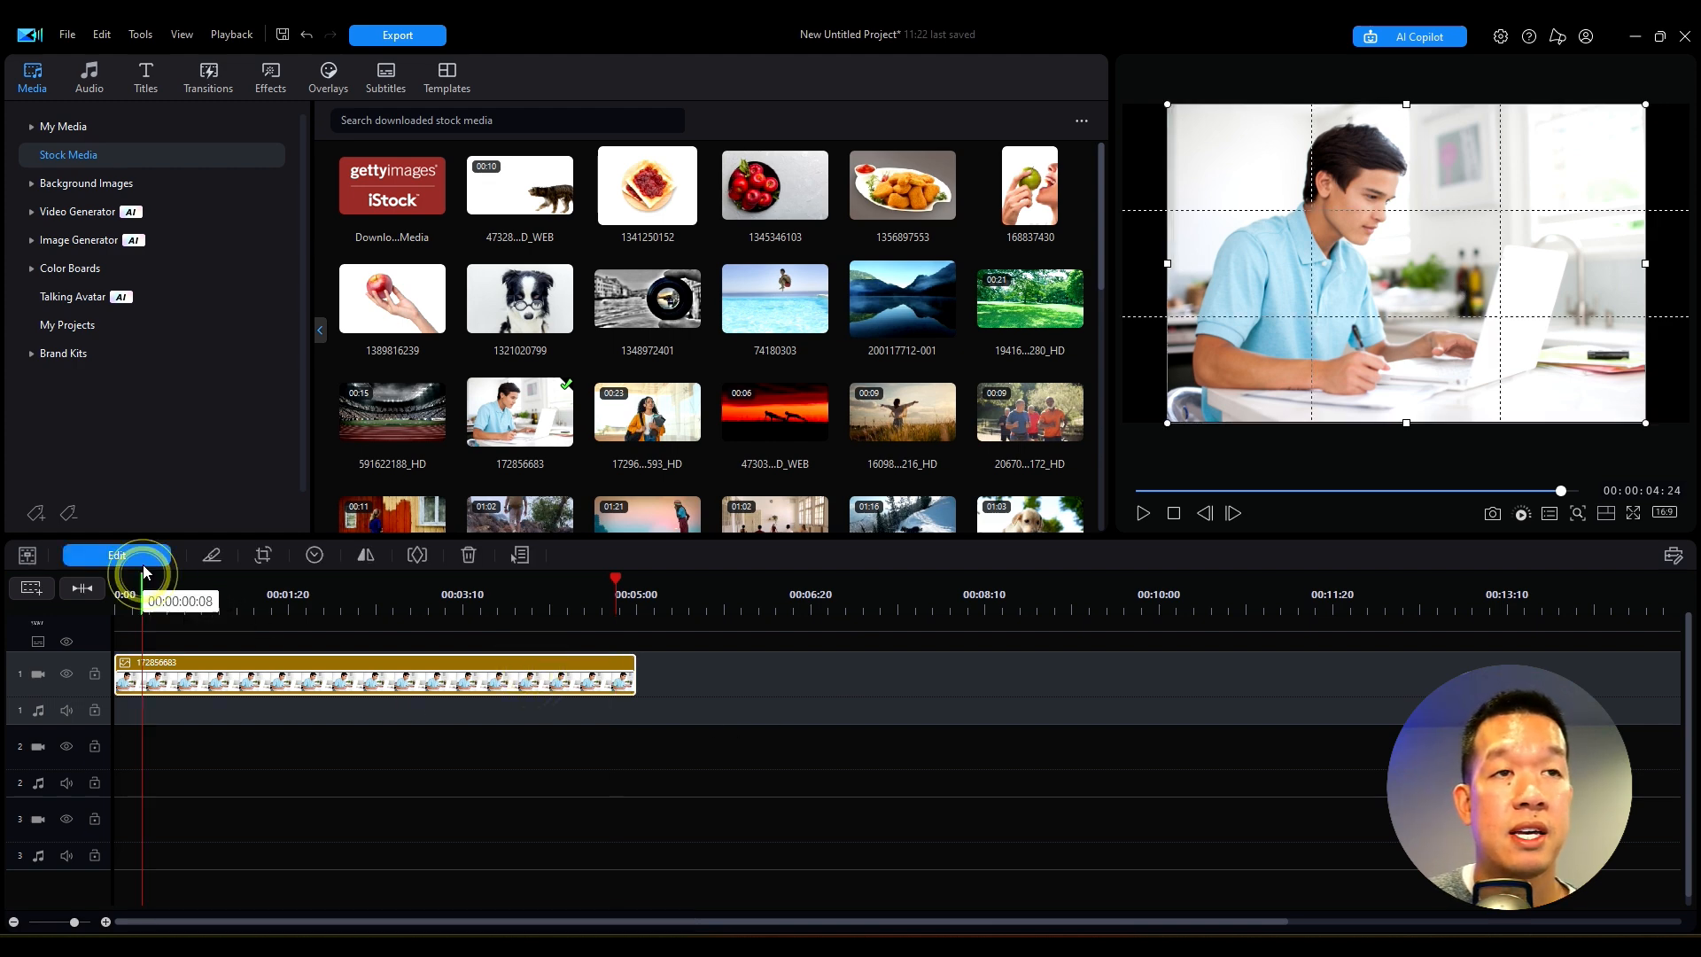
click(144, 554)
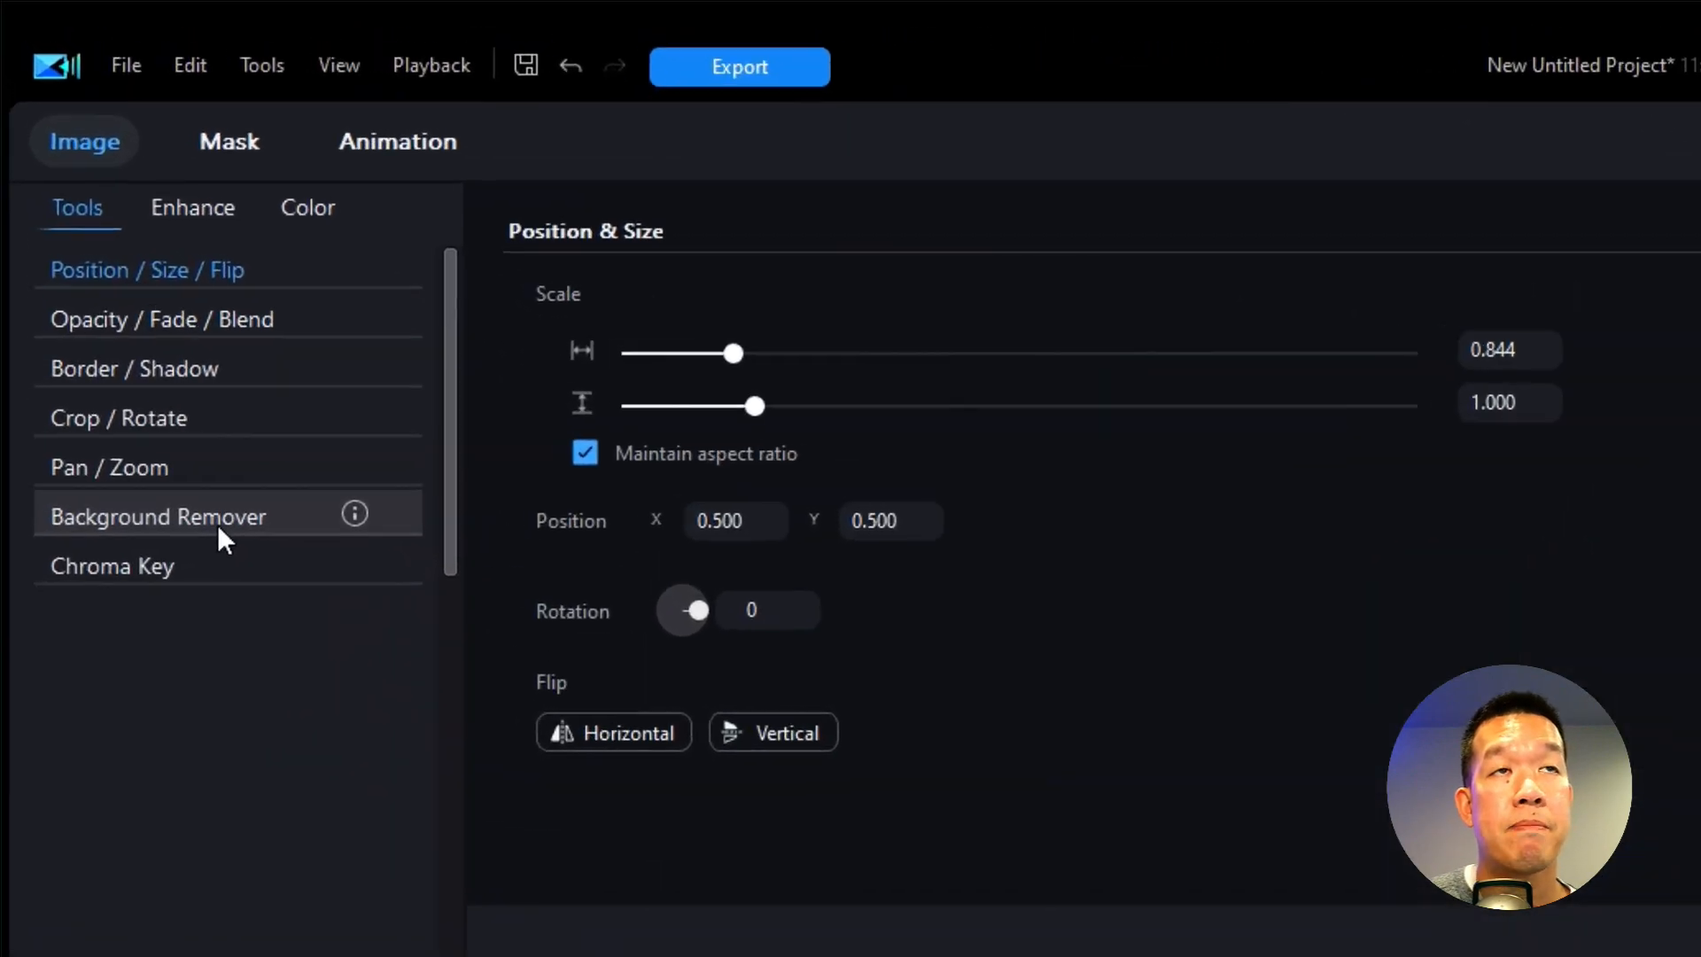
click(116, 282)
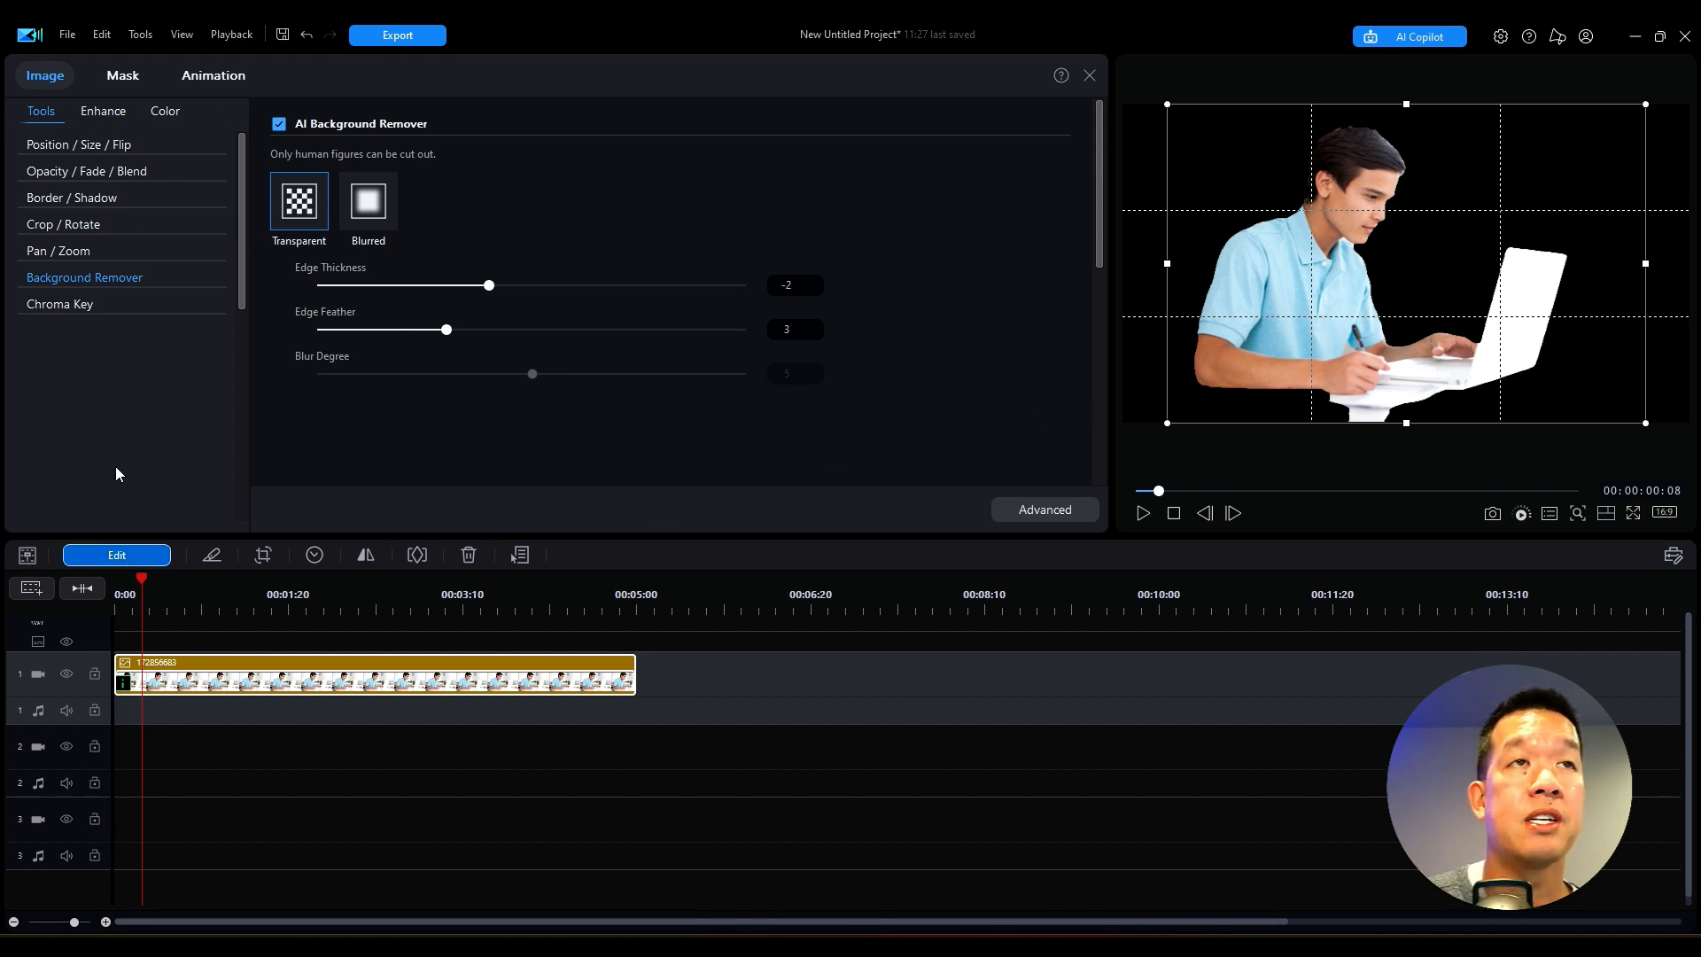
Step: Set the hue of the cut-out man to 70 in the colour adjustments and close the editor
click(159, 113)
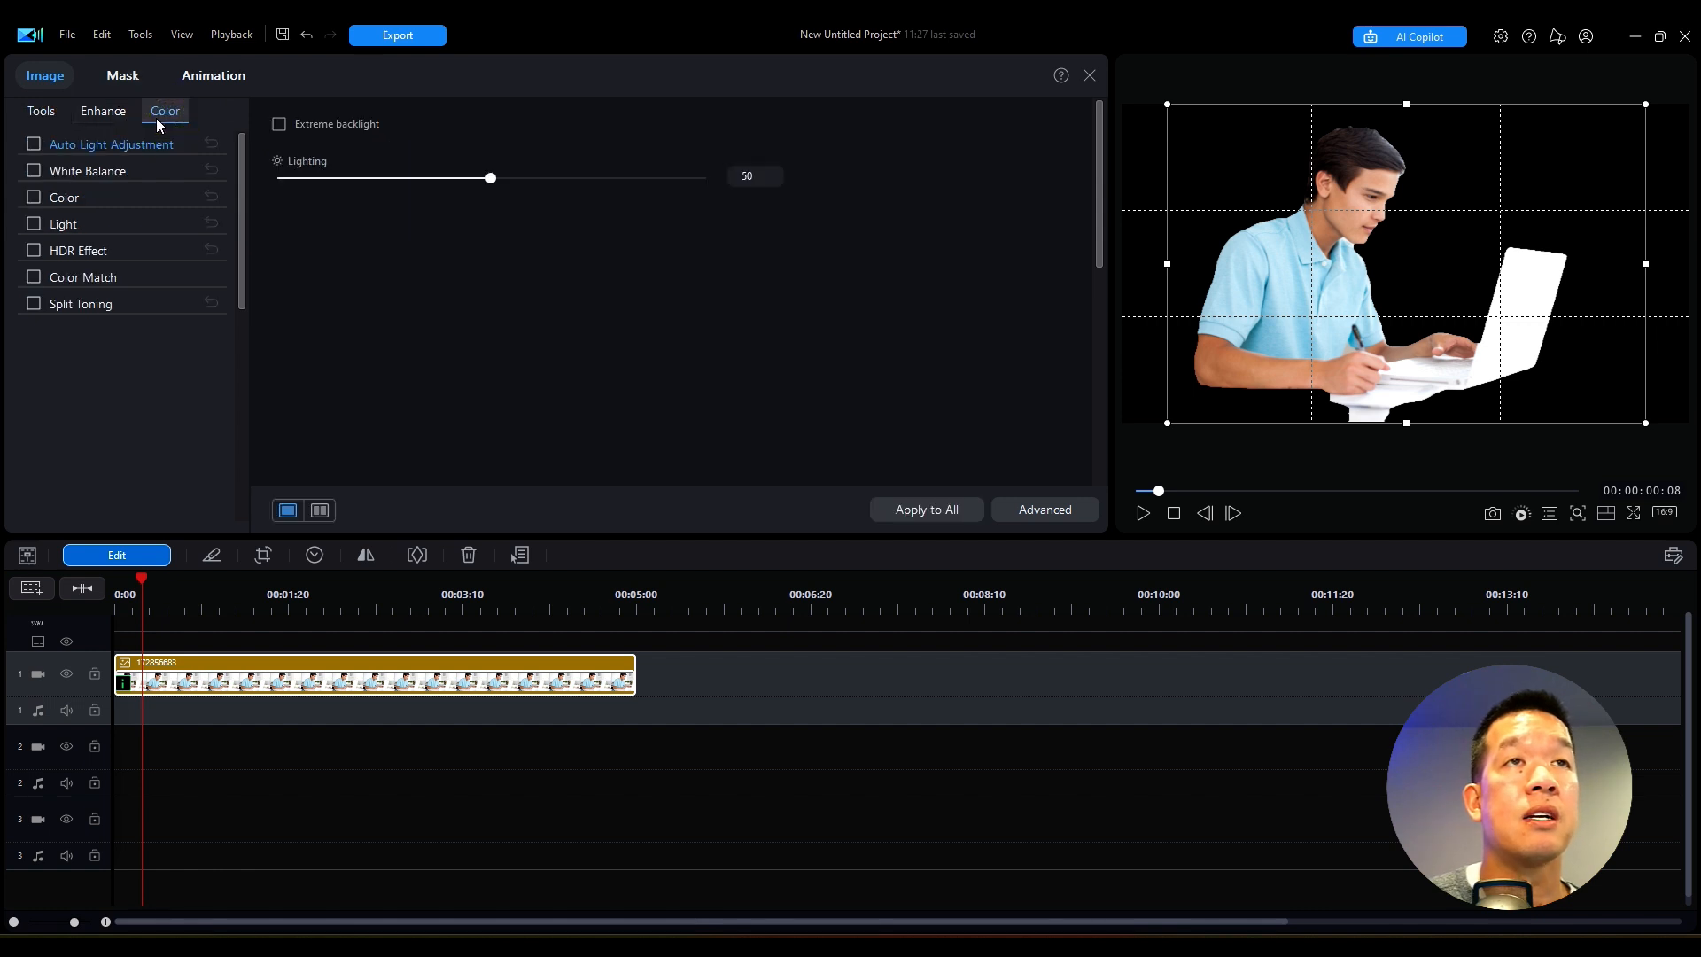
click(62, 197)
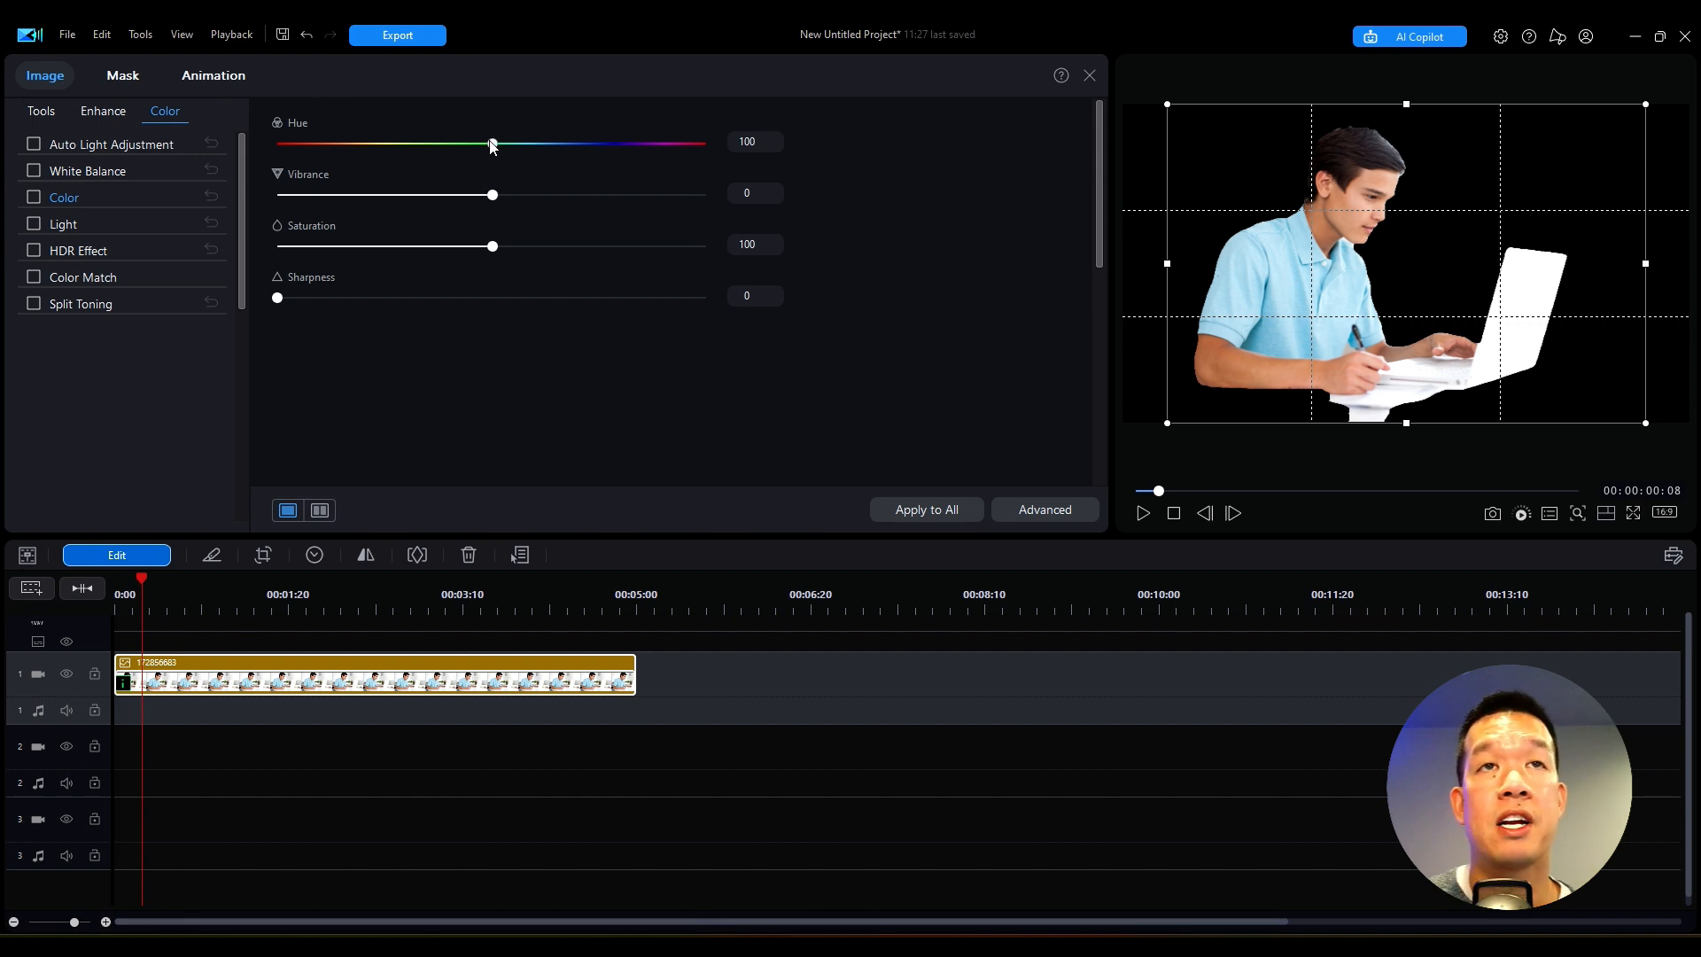
drag(492, 143, 437, 171)
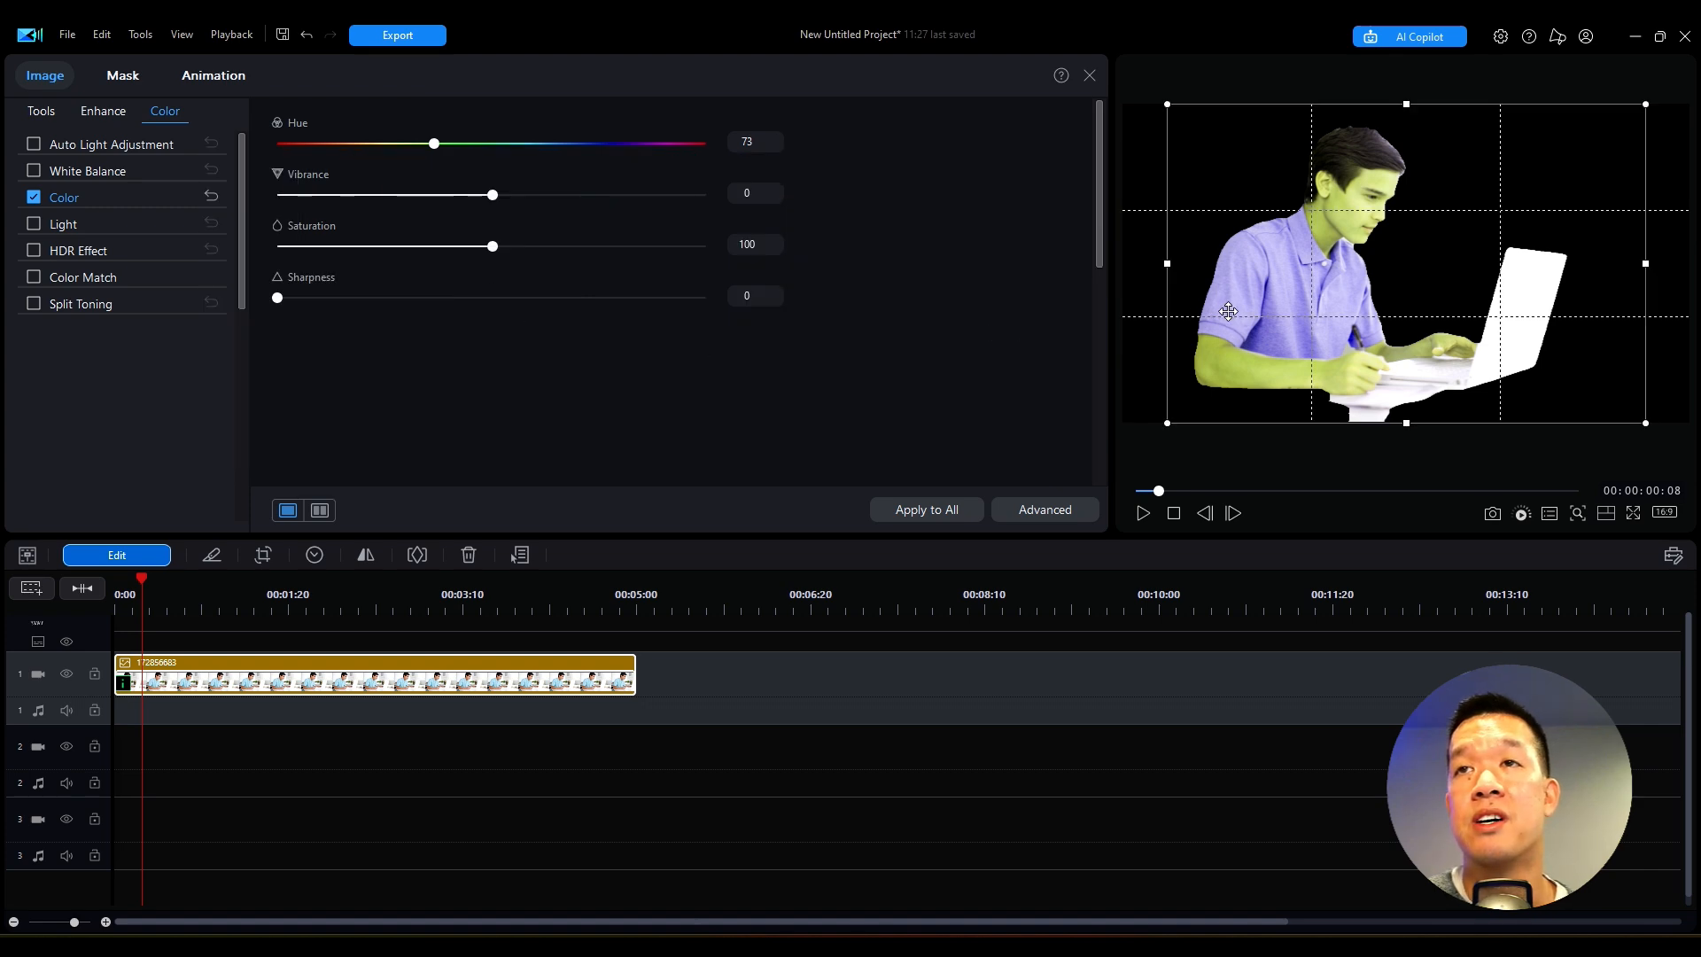
drag(434, 144, 428, 144)
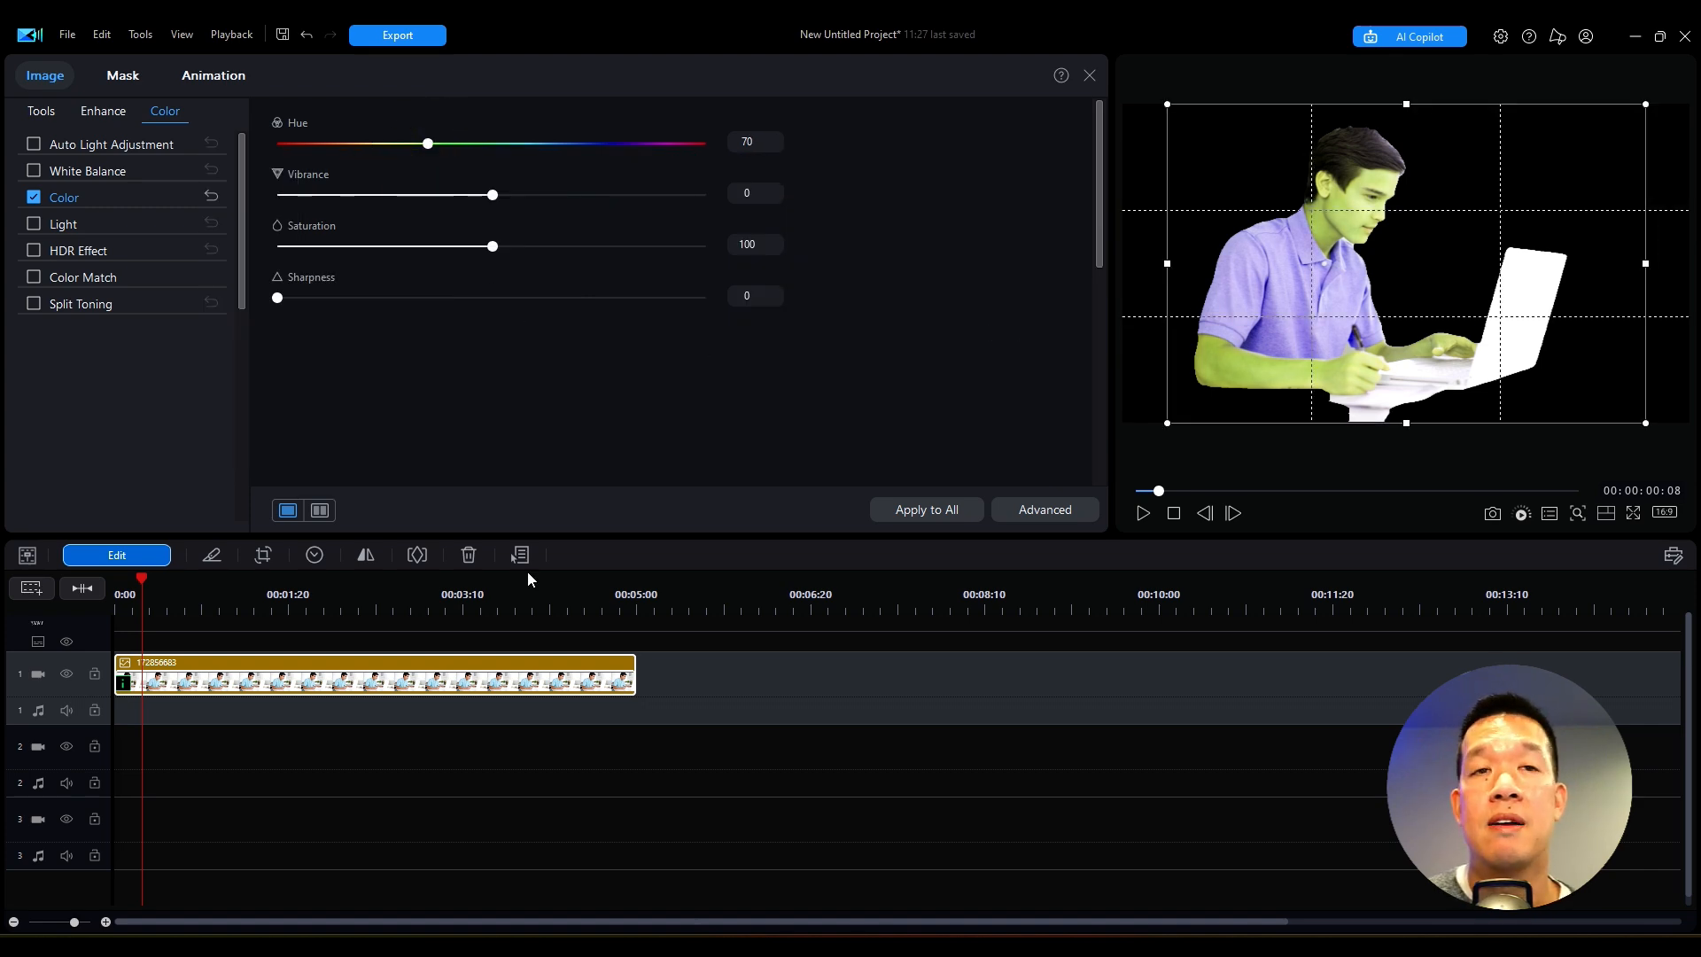
click(1089, 75)
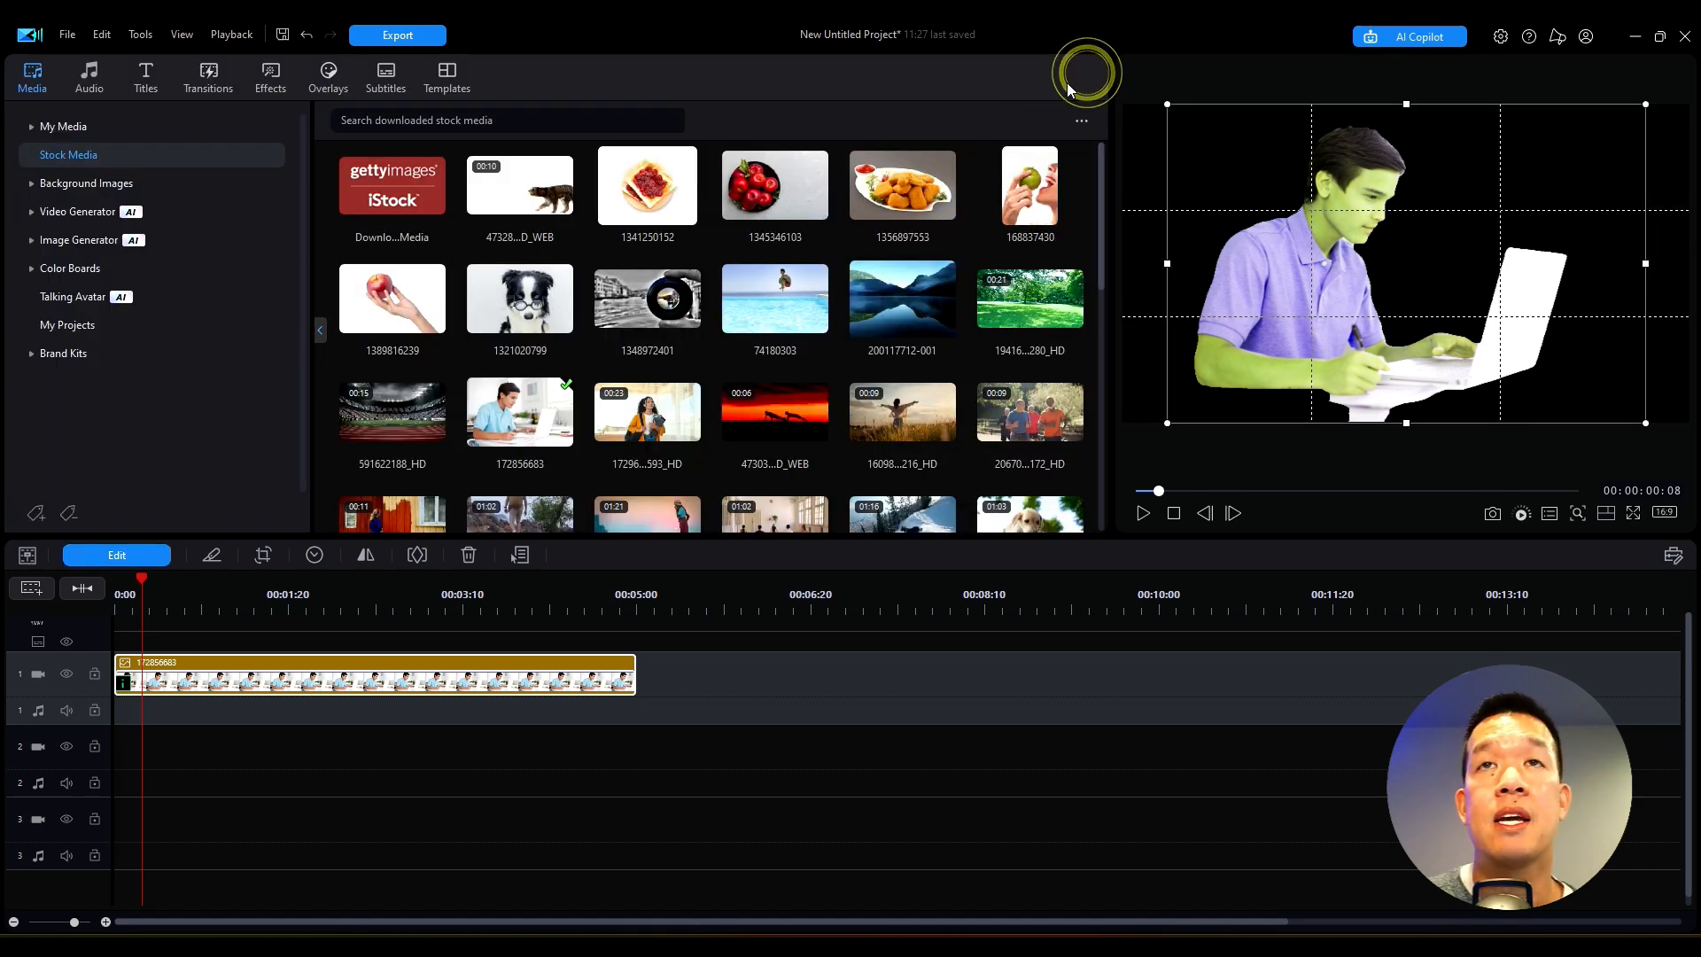
Step: Add a second copy of photo 172856683 on track 2 and turn it black and white with vibrance -100 and saturation 0
drag(505, 457, 80, 764)
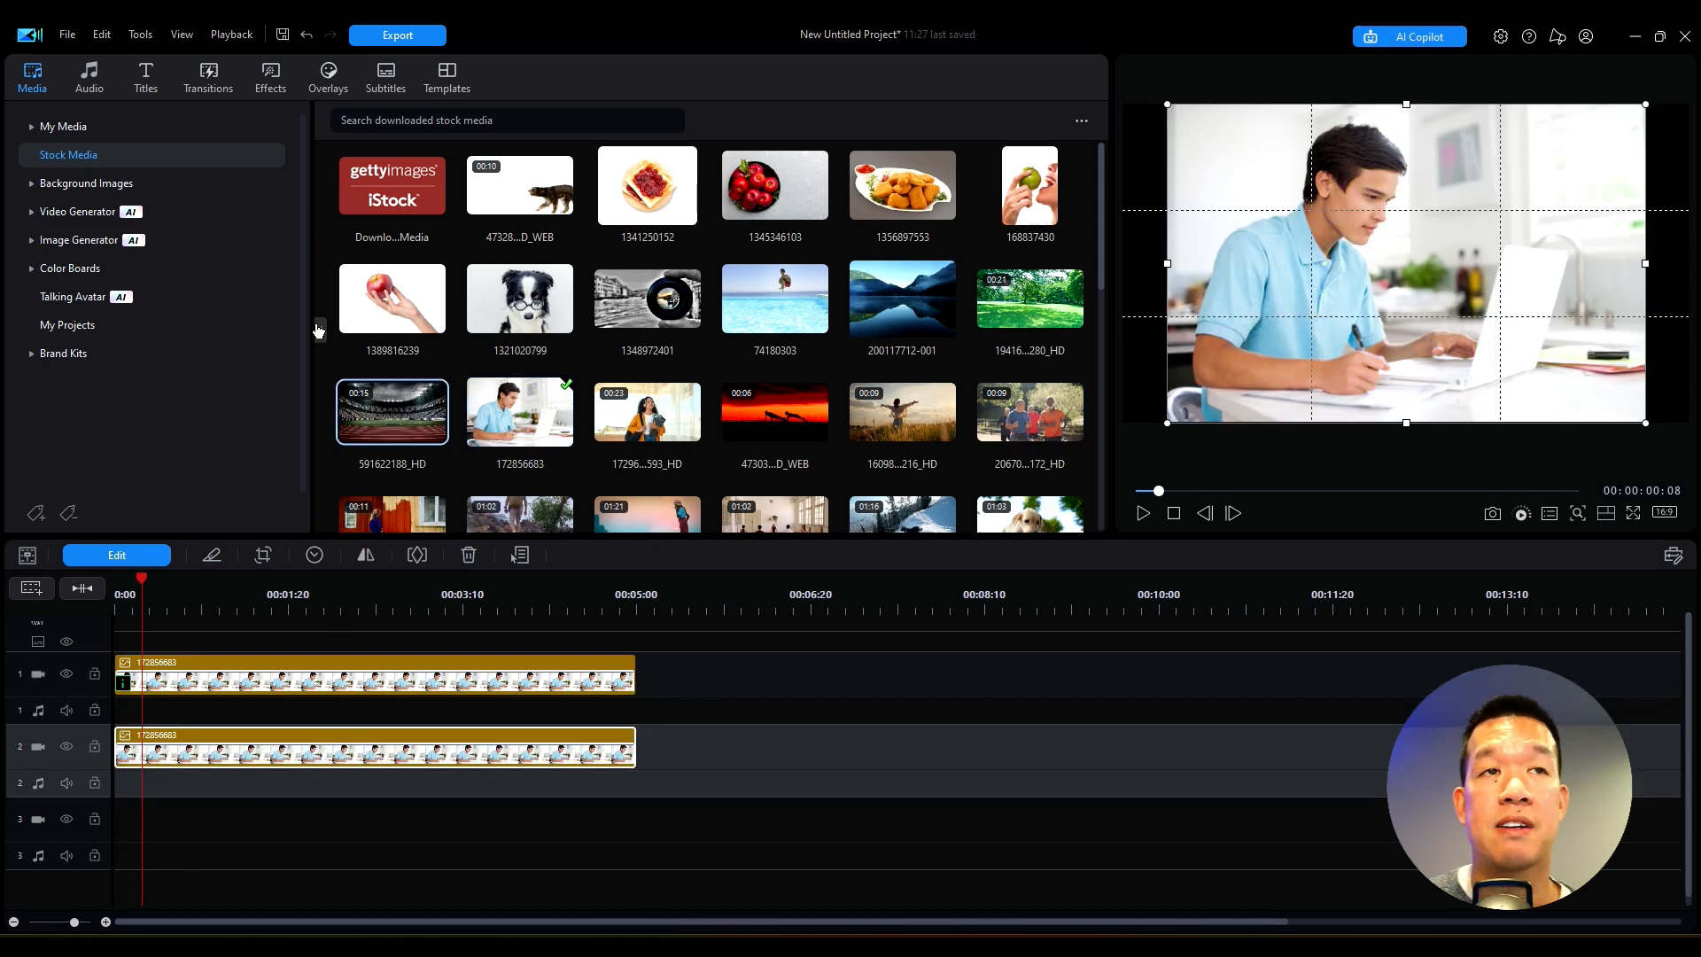
click(145, 558)
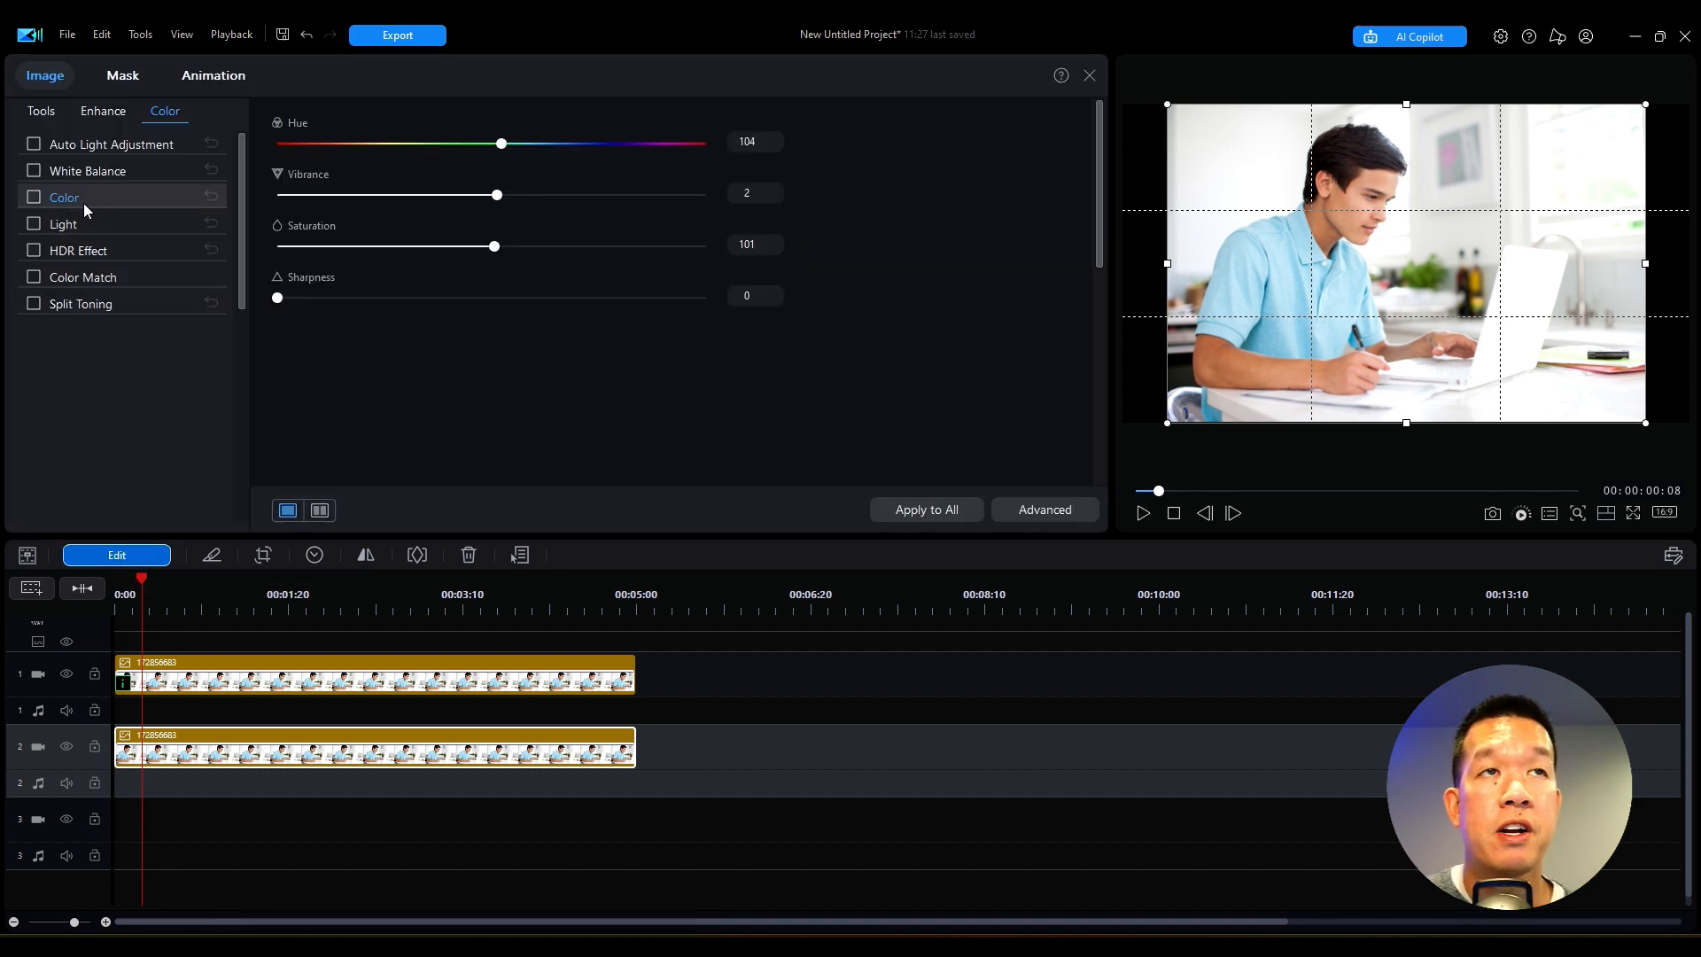
click(34, 196)
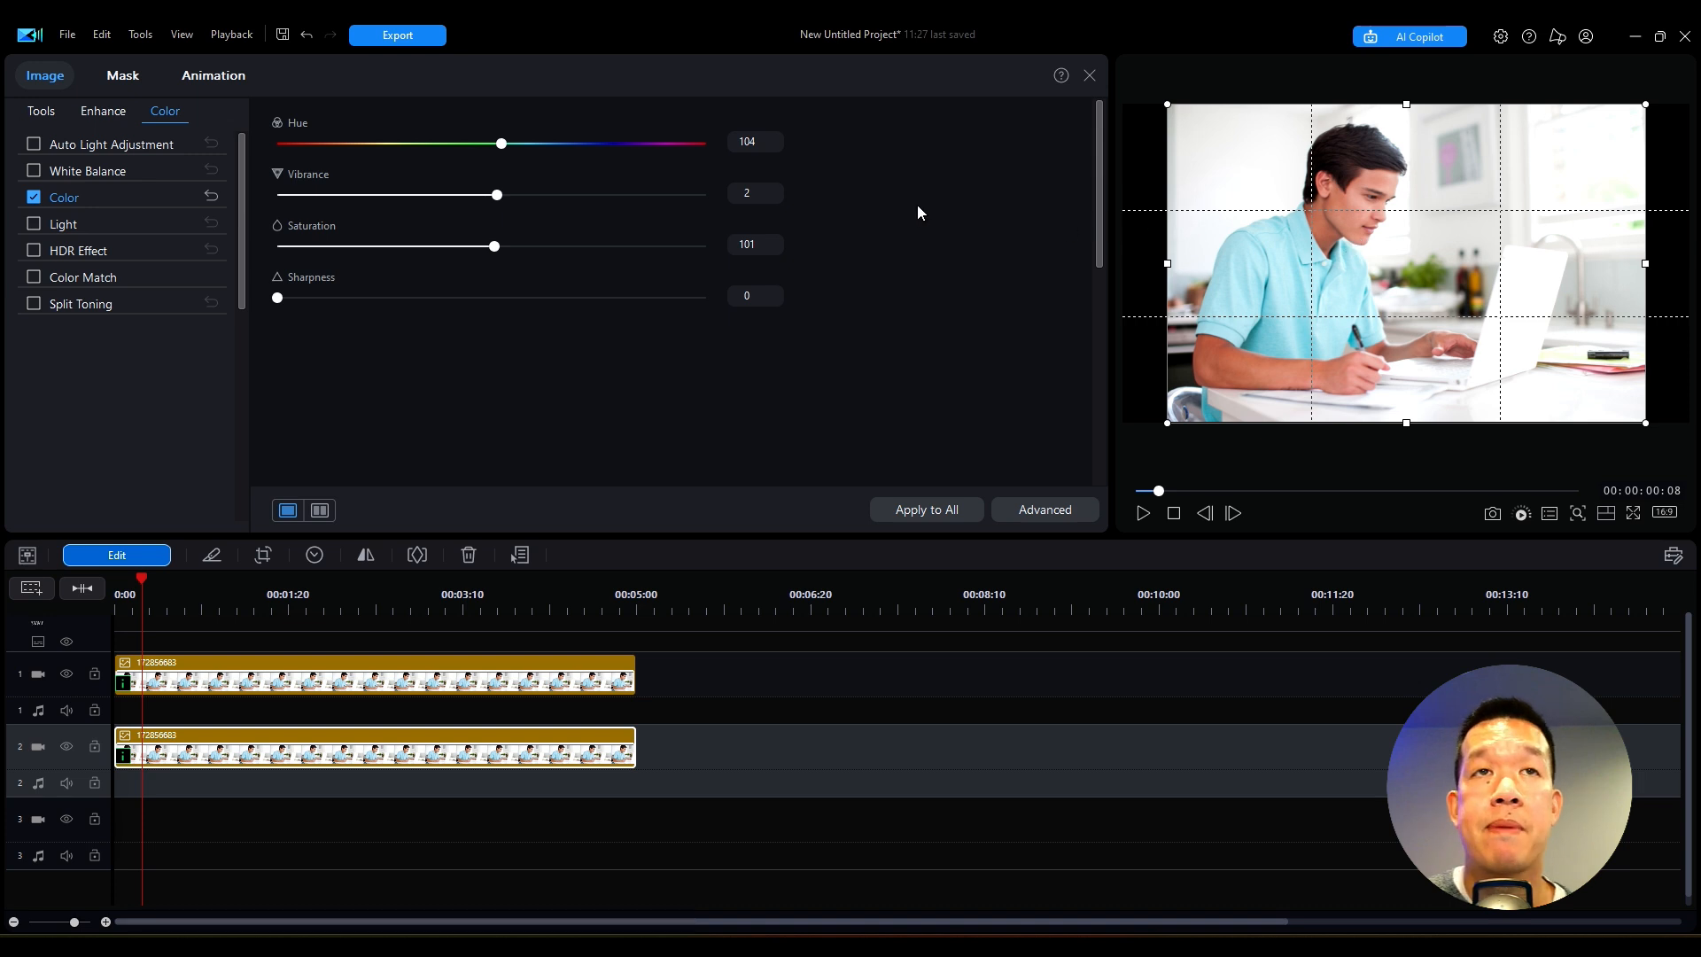
drag(497, 195, 247, 196)
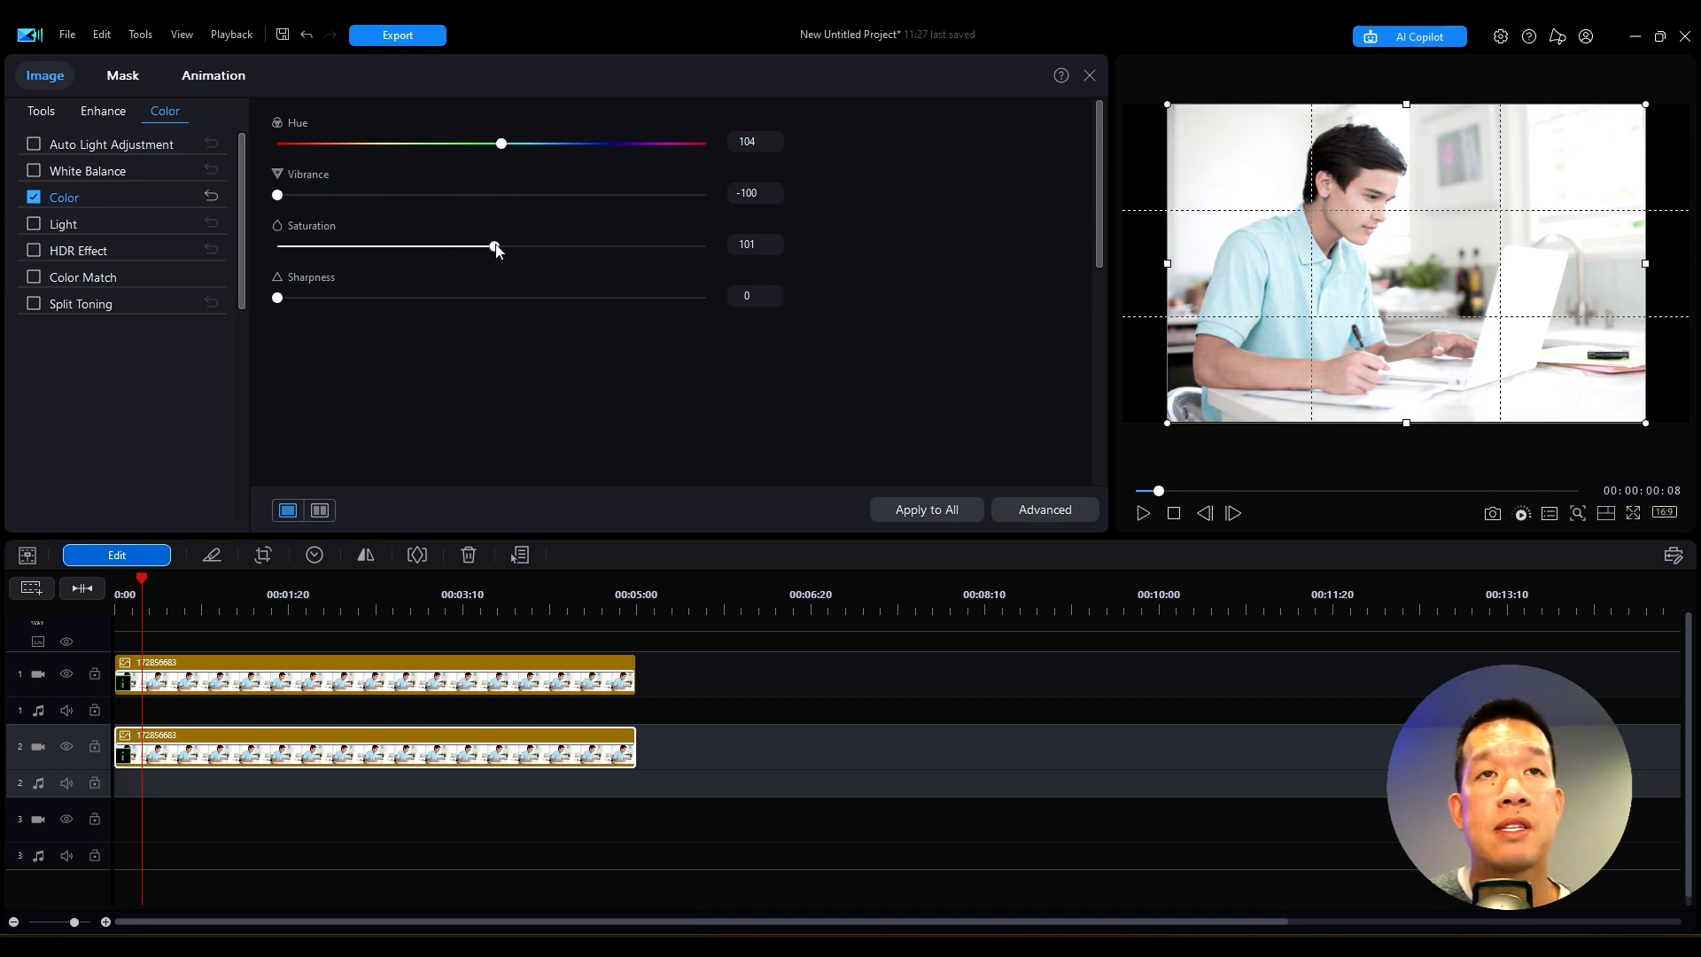
drag(497, 250, 267, 248)
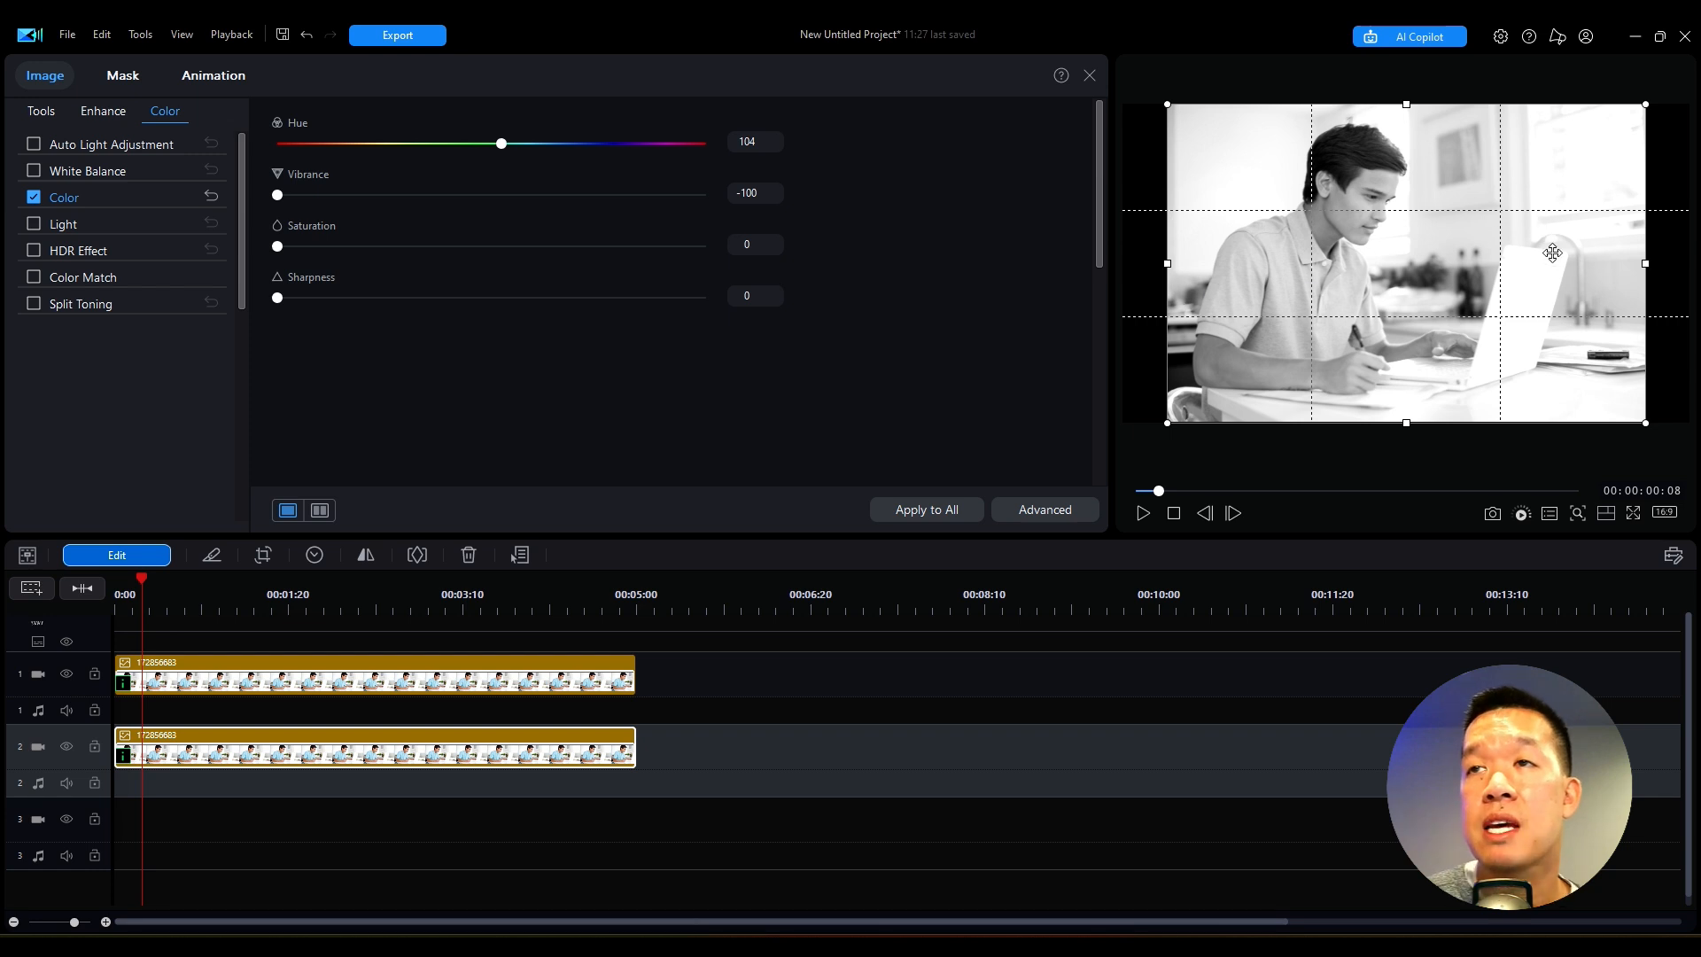
click(866, 695)
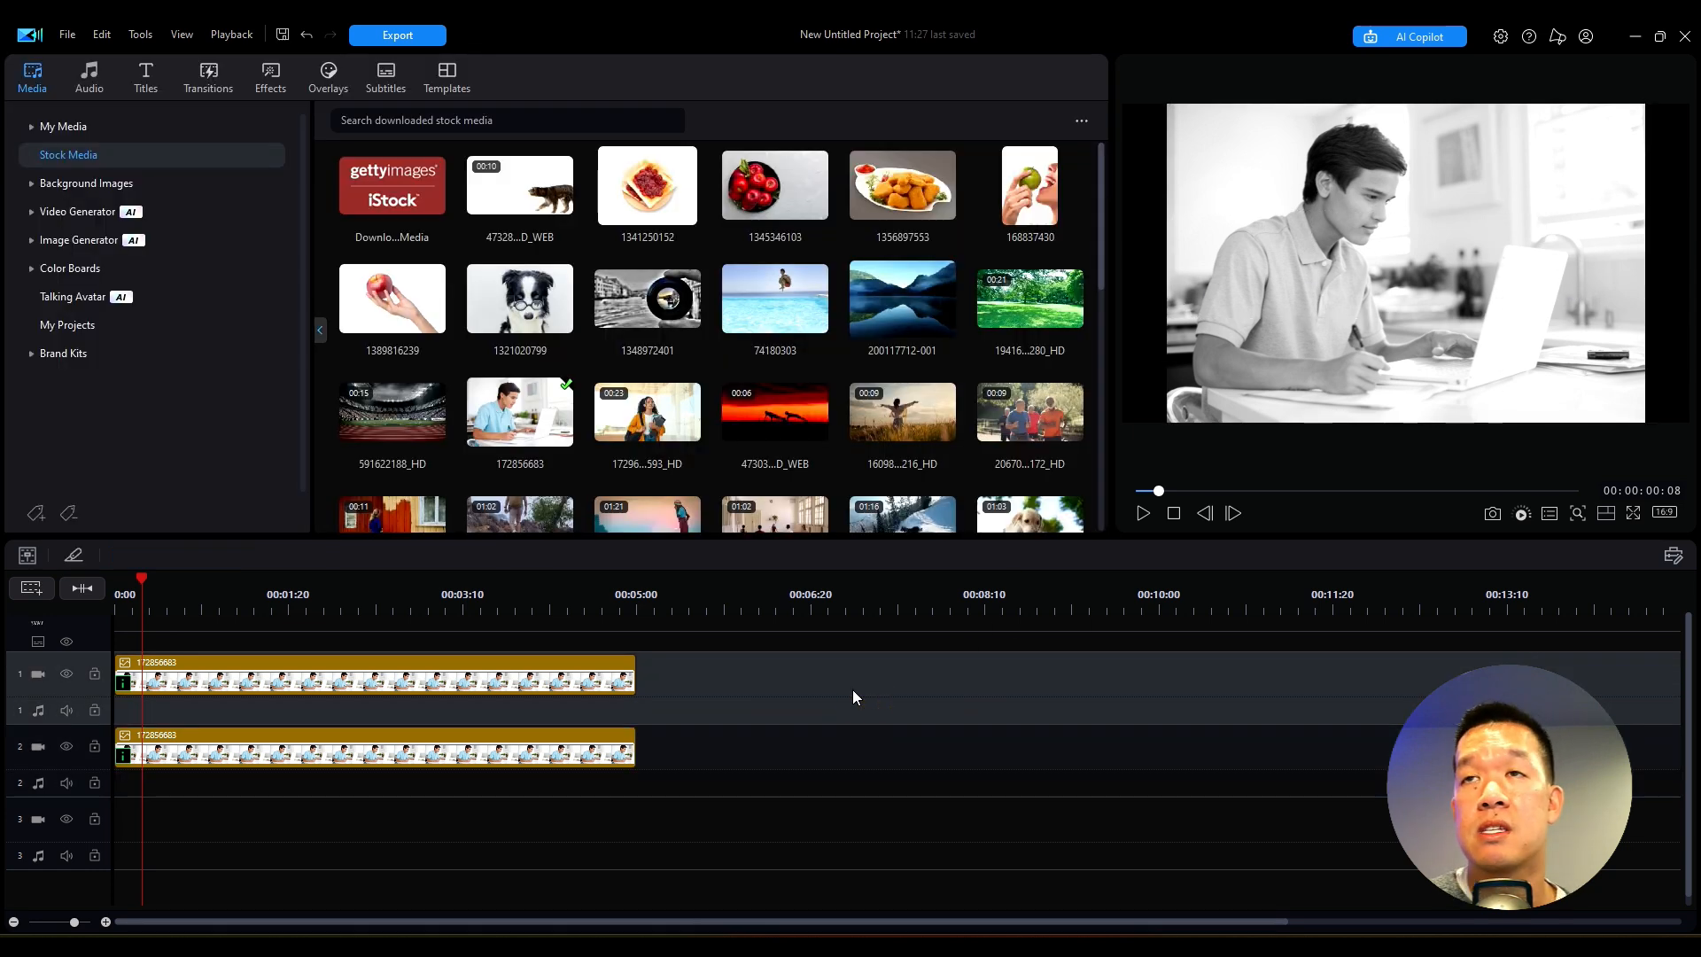
Step: Swap the two photo clips so the black-and-white copy is on track 1 and the recoloured cut-out on track 2
click(281, 666)
drag(282, 681, 239, 811)
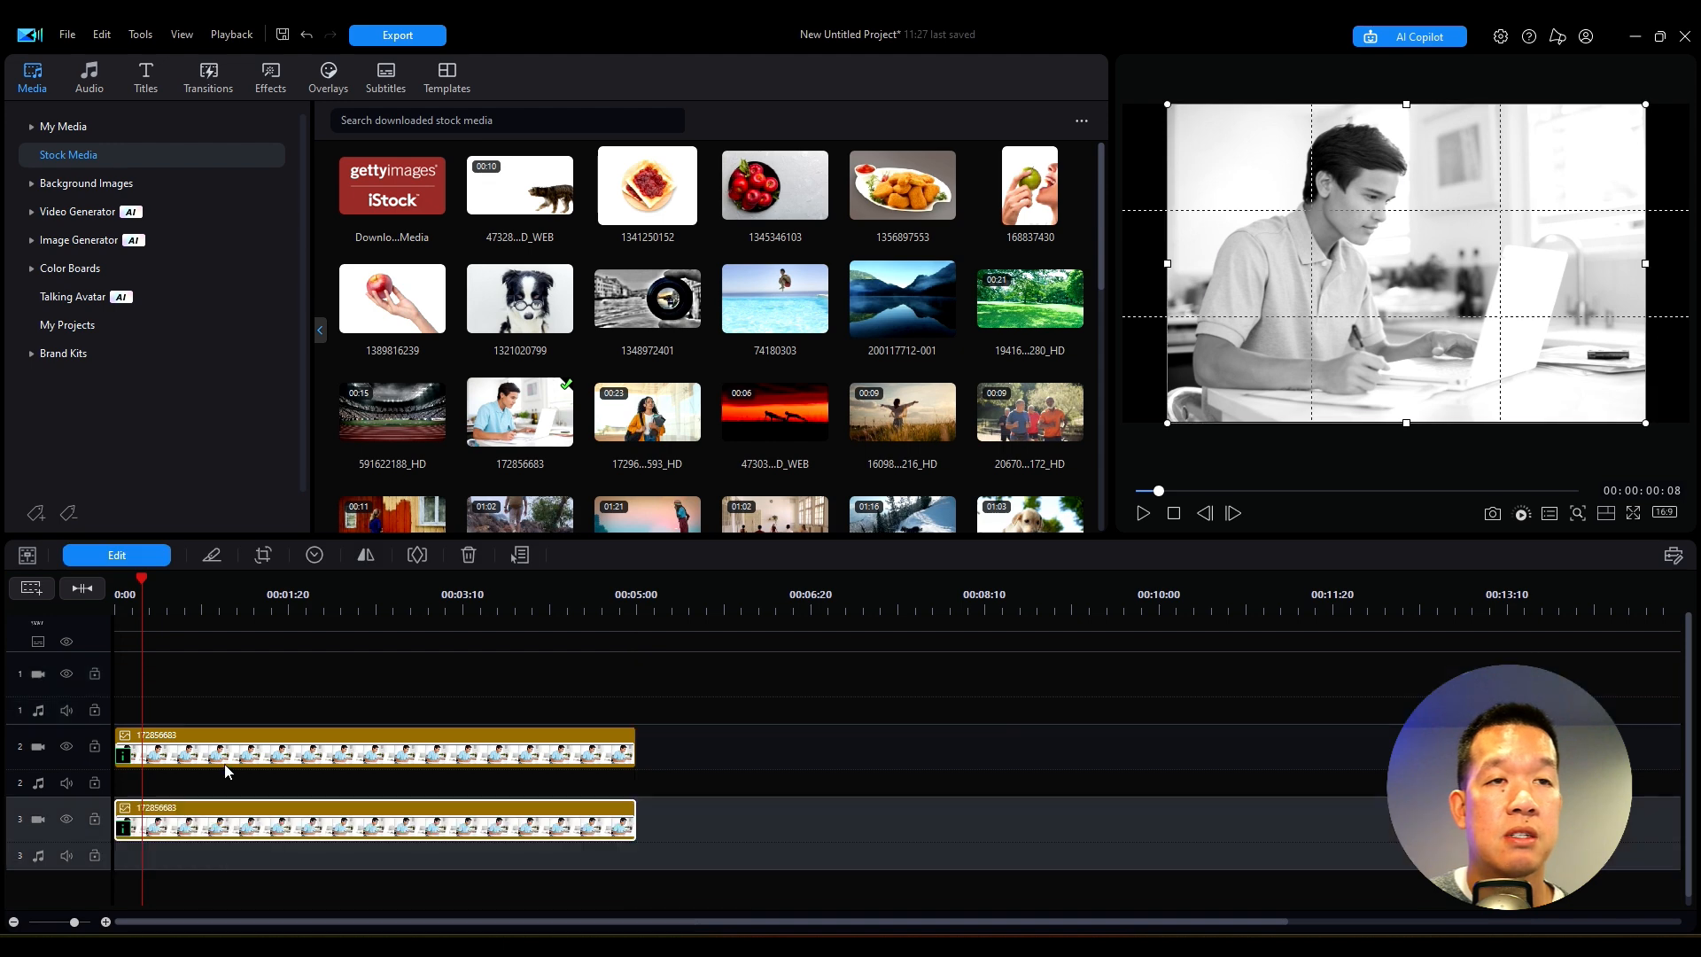
drag(242, 747, 233, 675)
drag(229, 810, 201, 748)
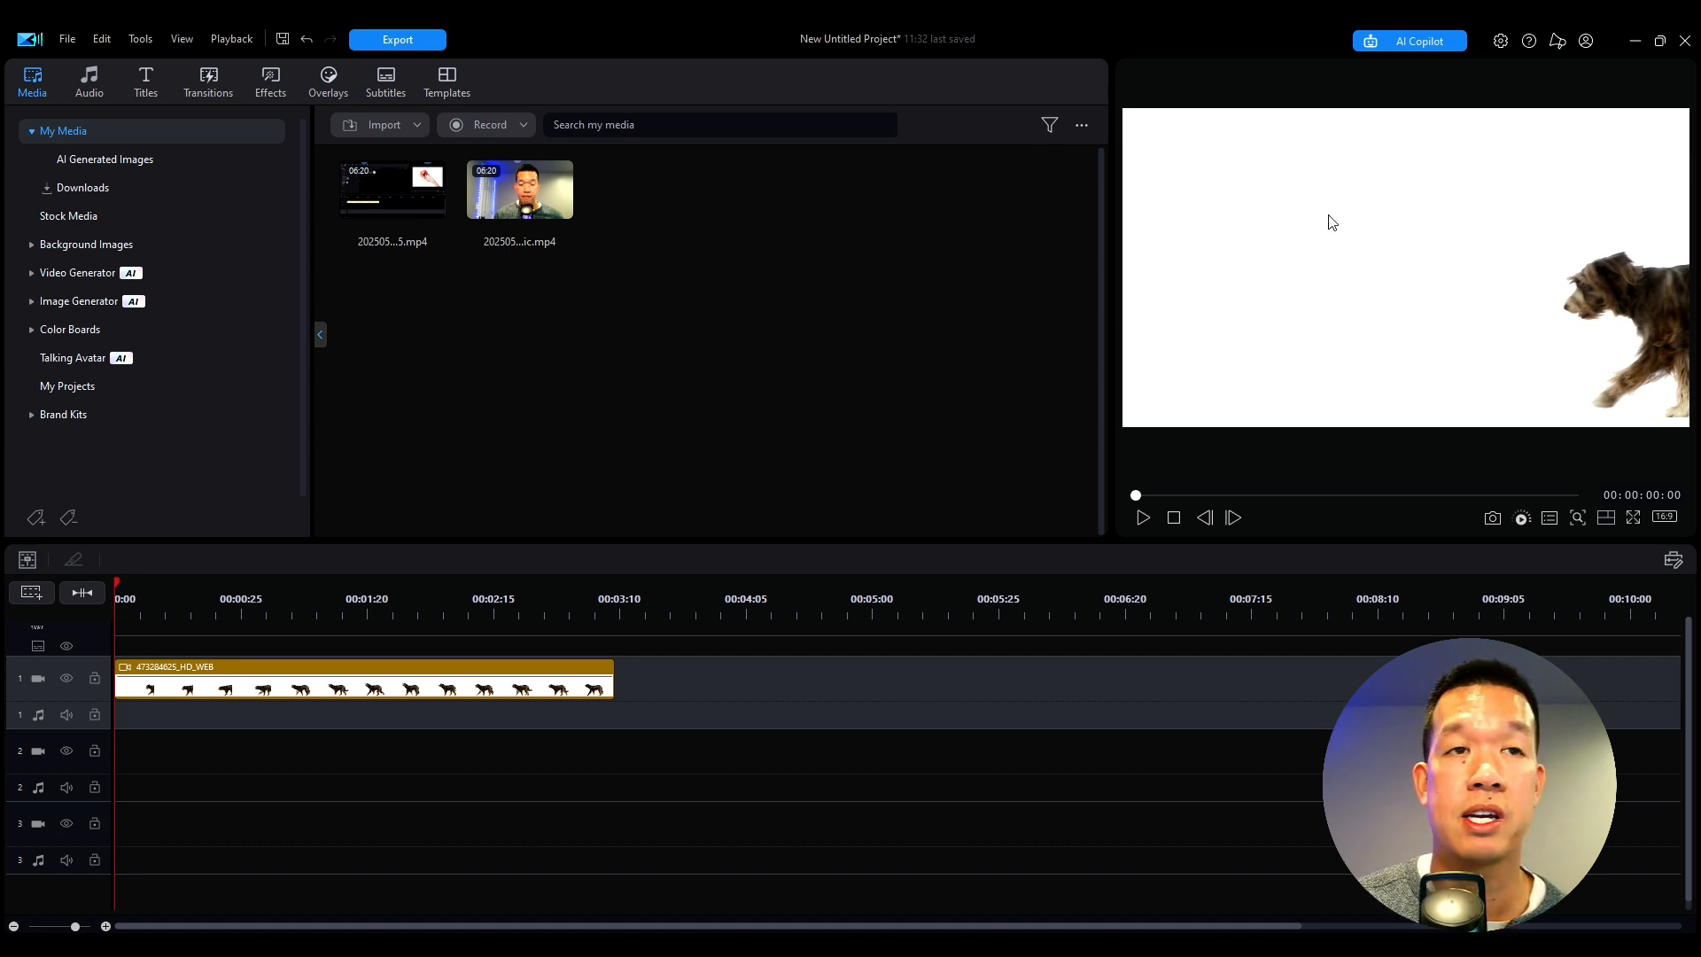
Step: Play back the walking dog clip and return to its start
click(1144, 518)
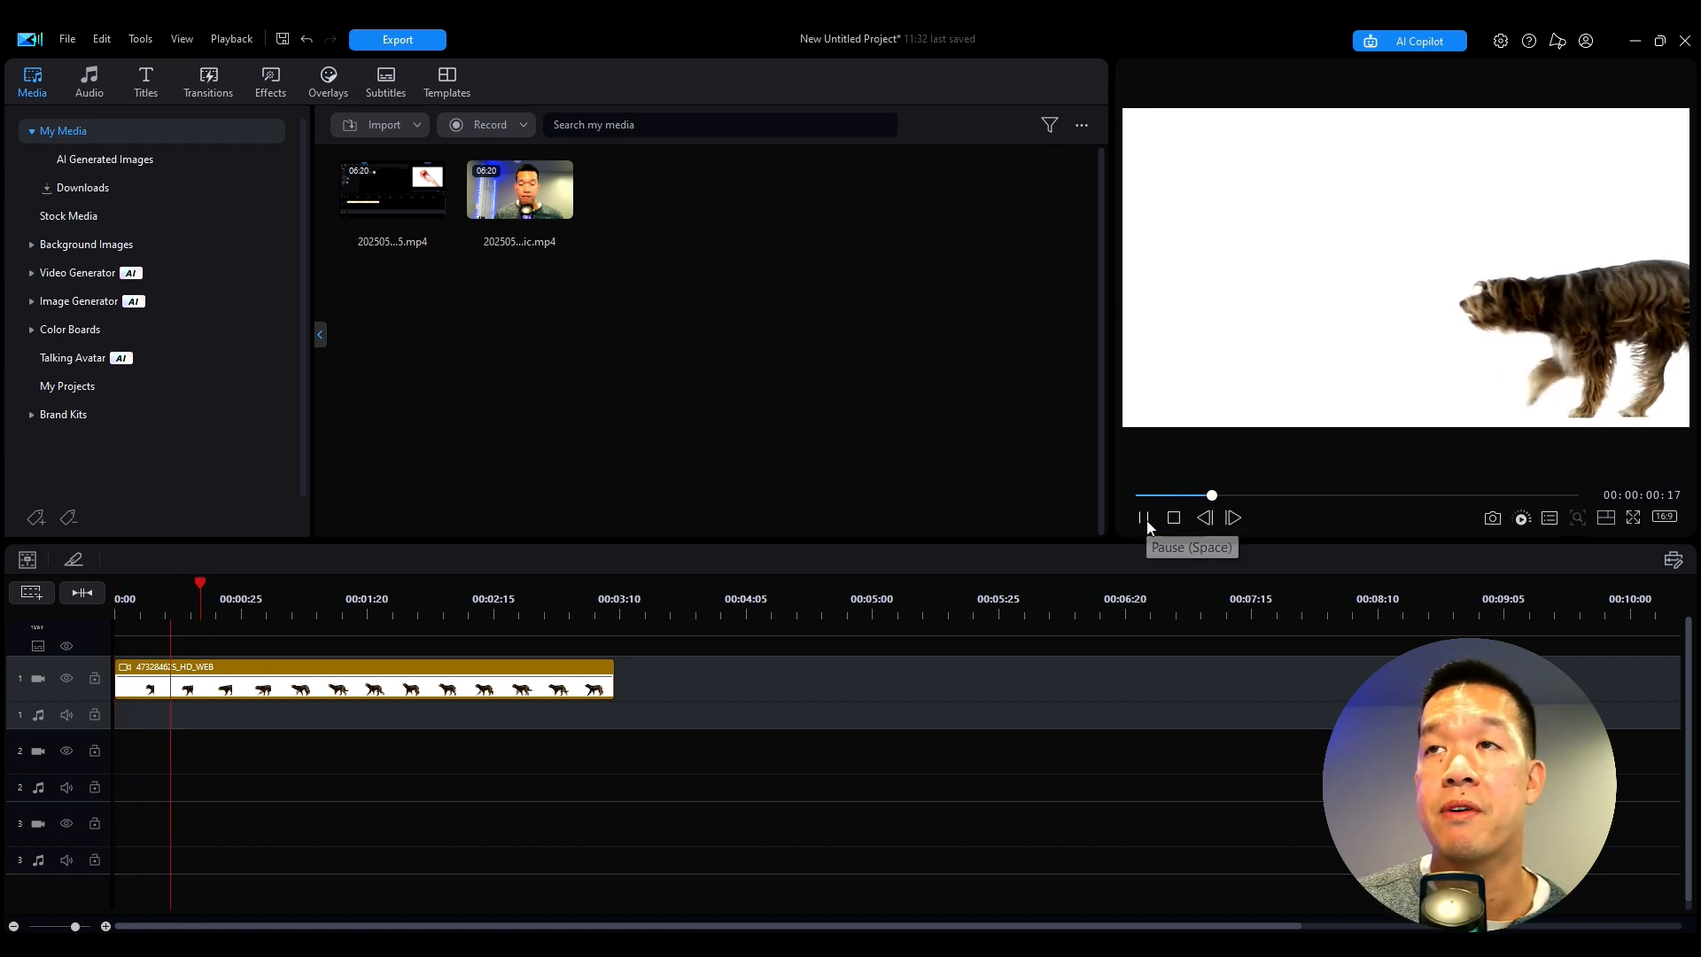
click(1146, 518)
click(1173, 518)
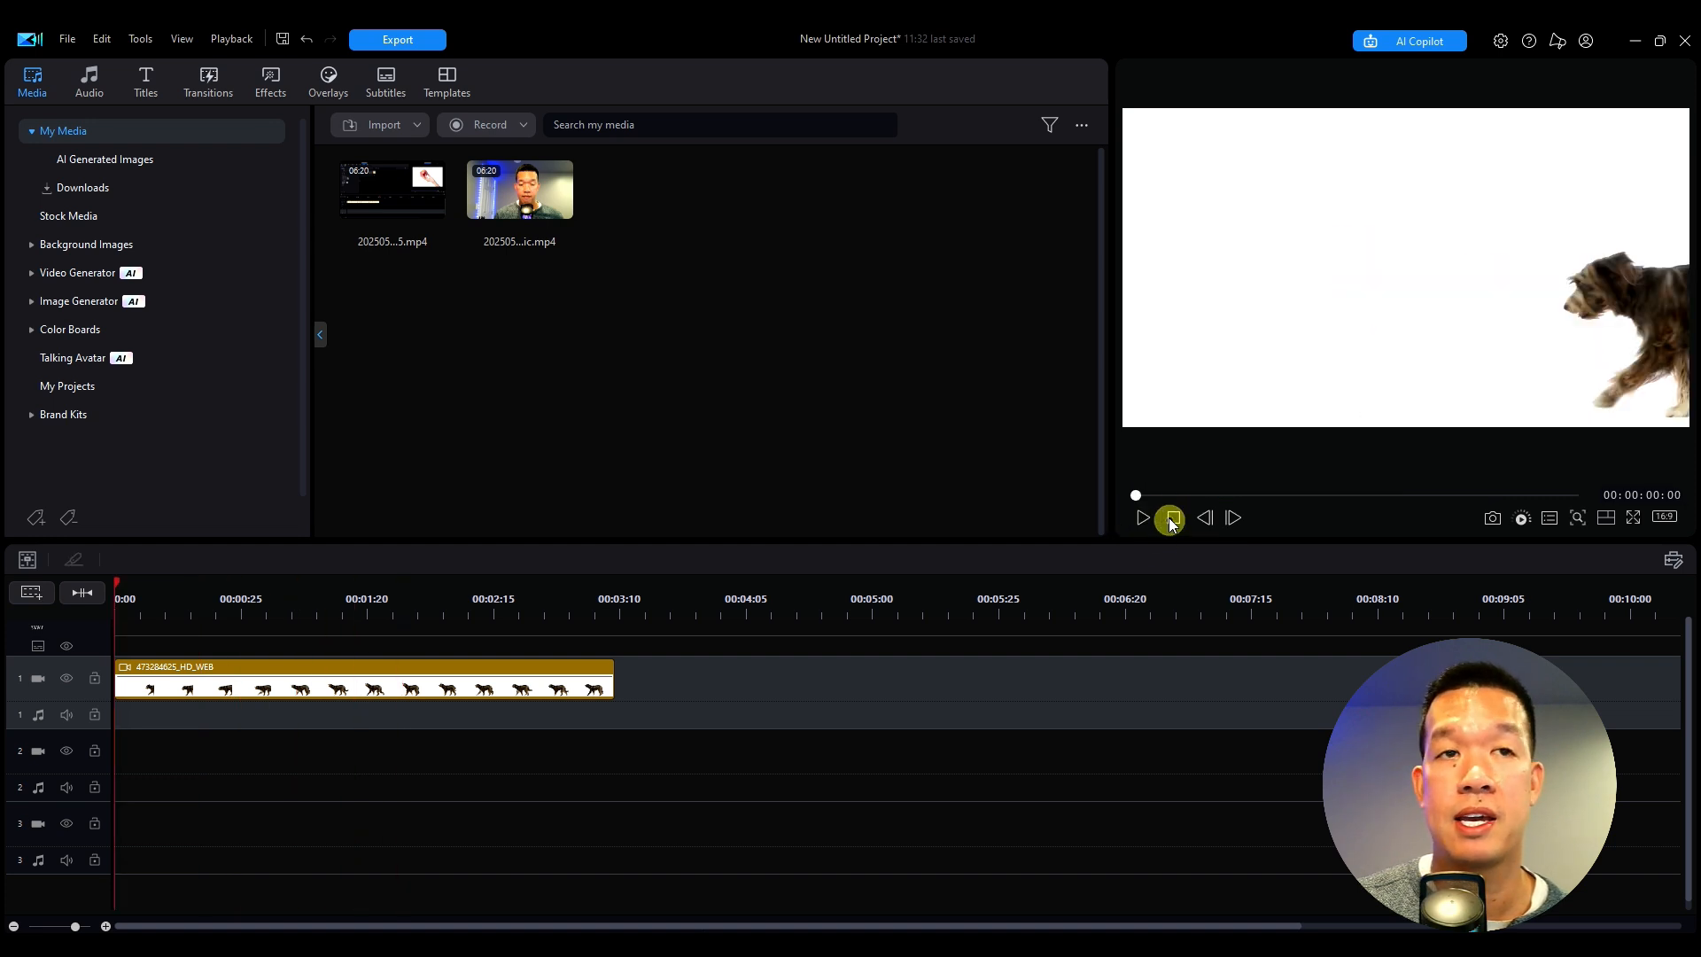
Step: Add the default My Title to track 2 and cut it off at the end of the walking dog clip
click(156, 82)
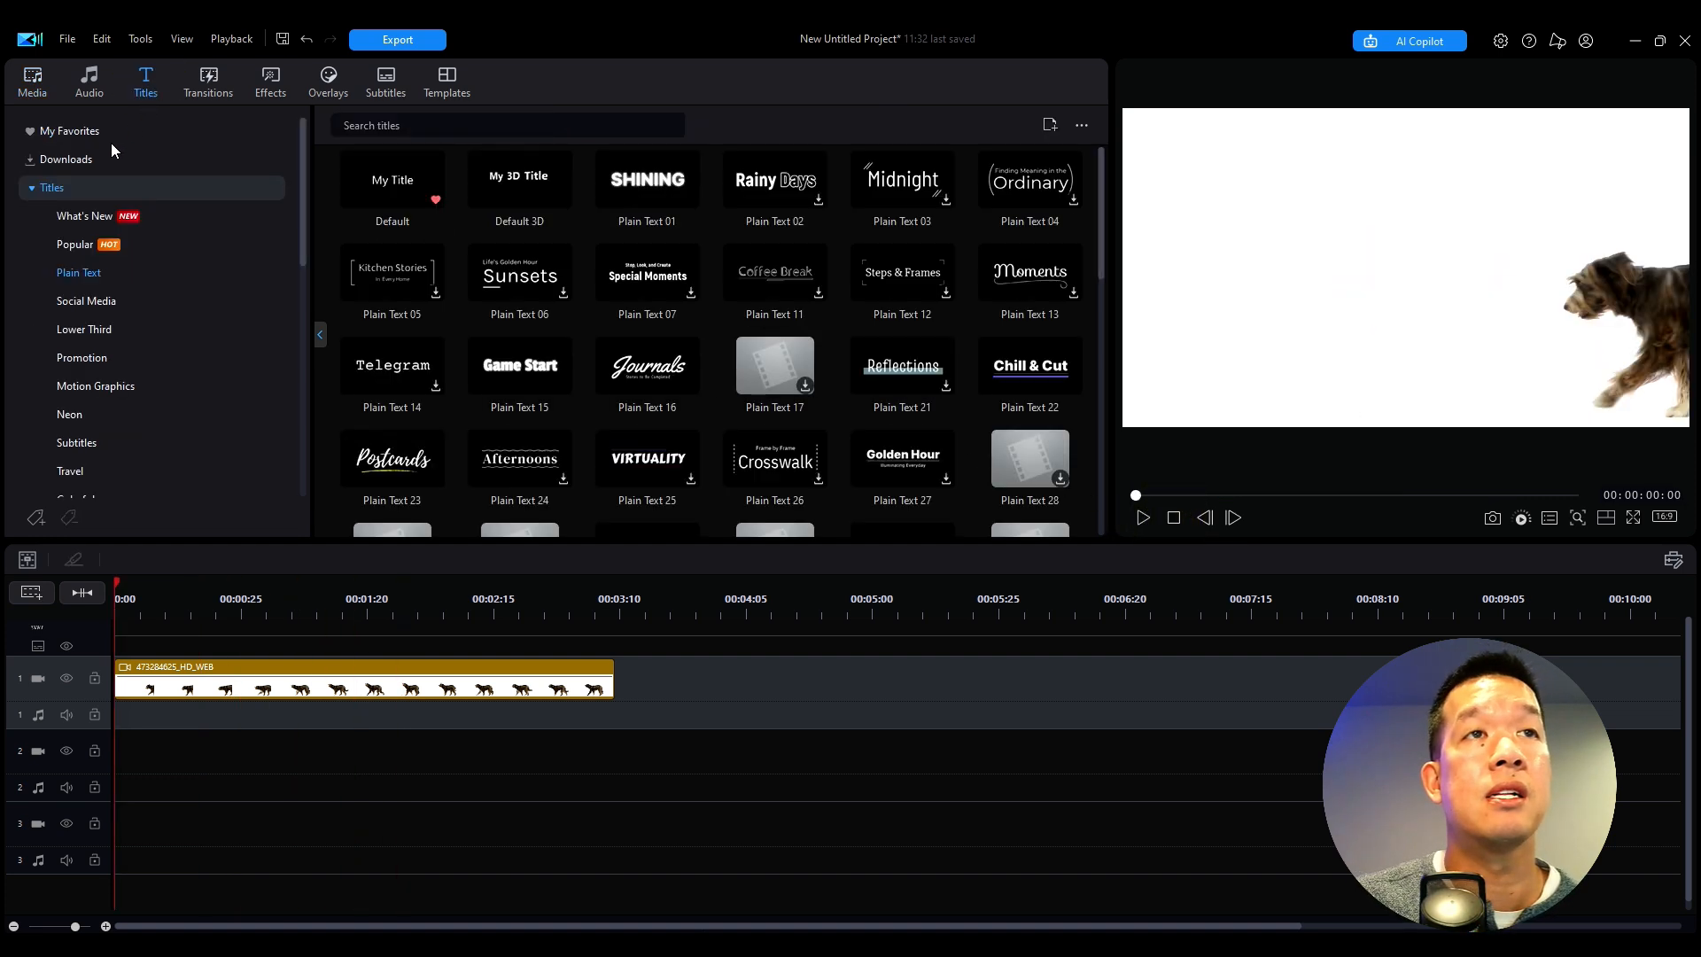
drag(384, 180, 80, 754)
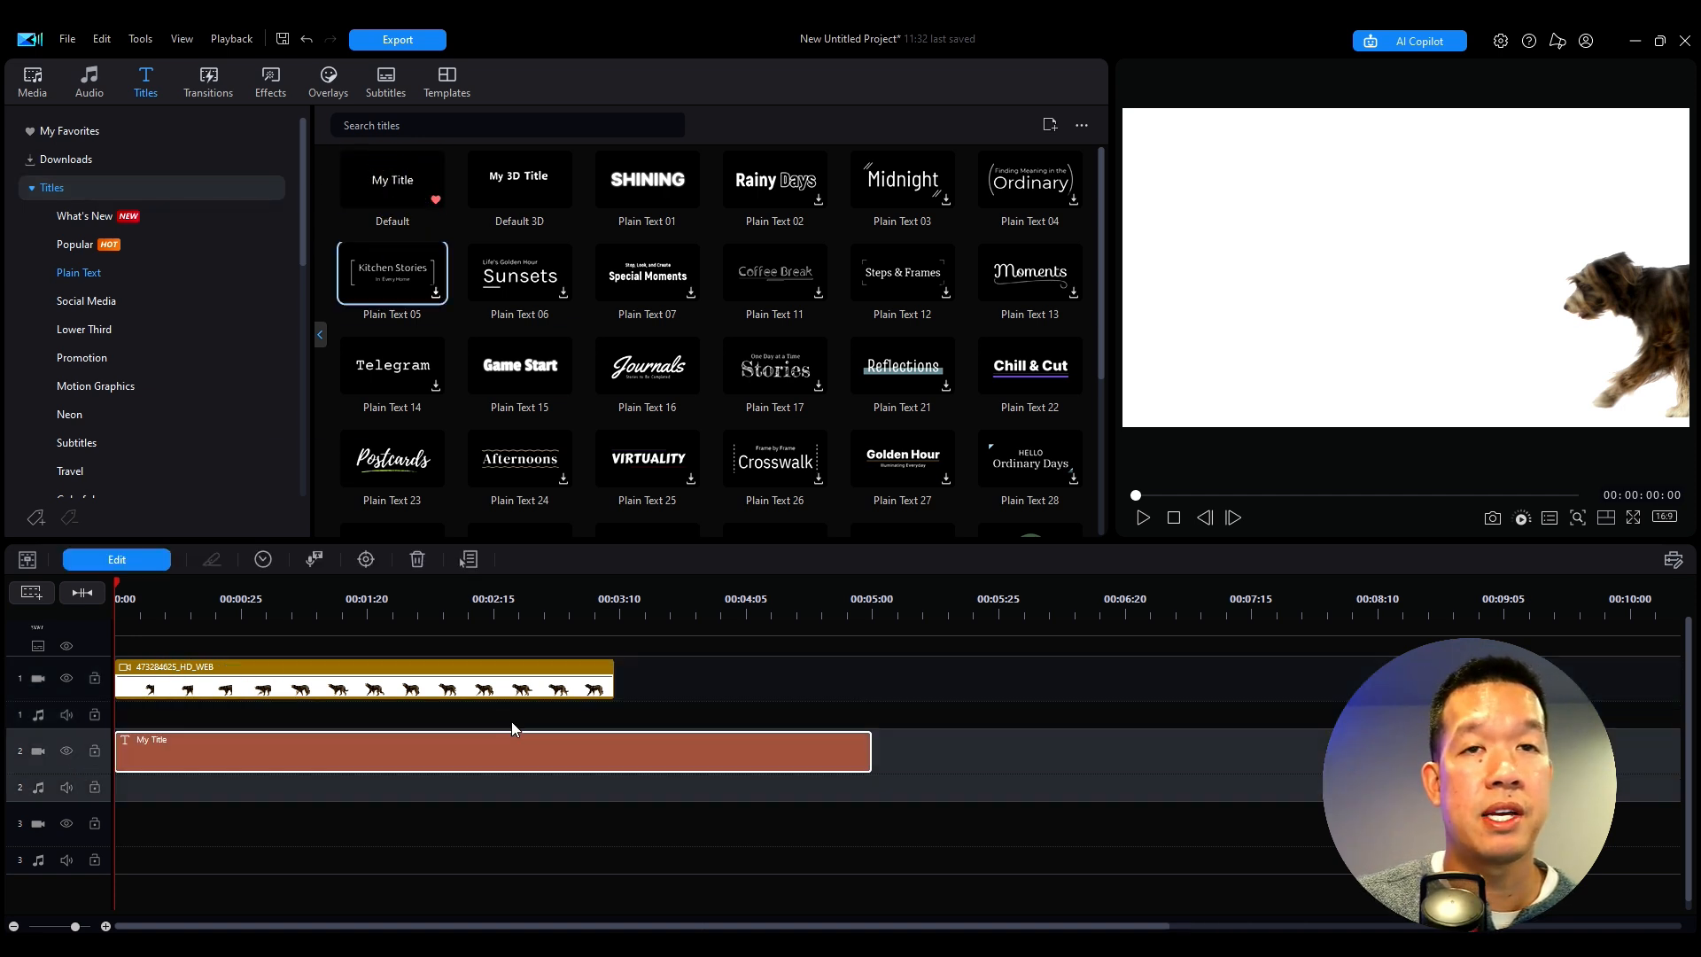
click(613, 672)
click(679, 748)
key(ctrl+t)
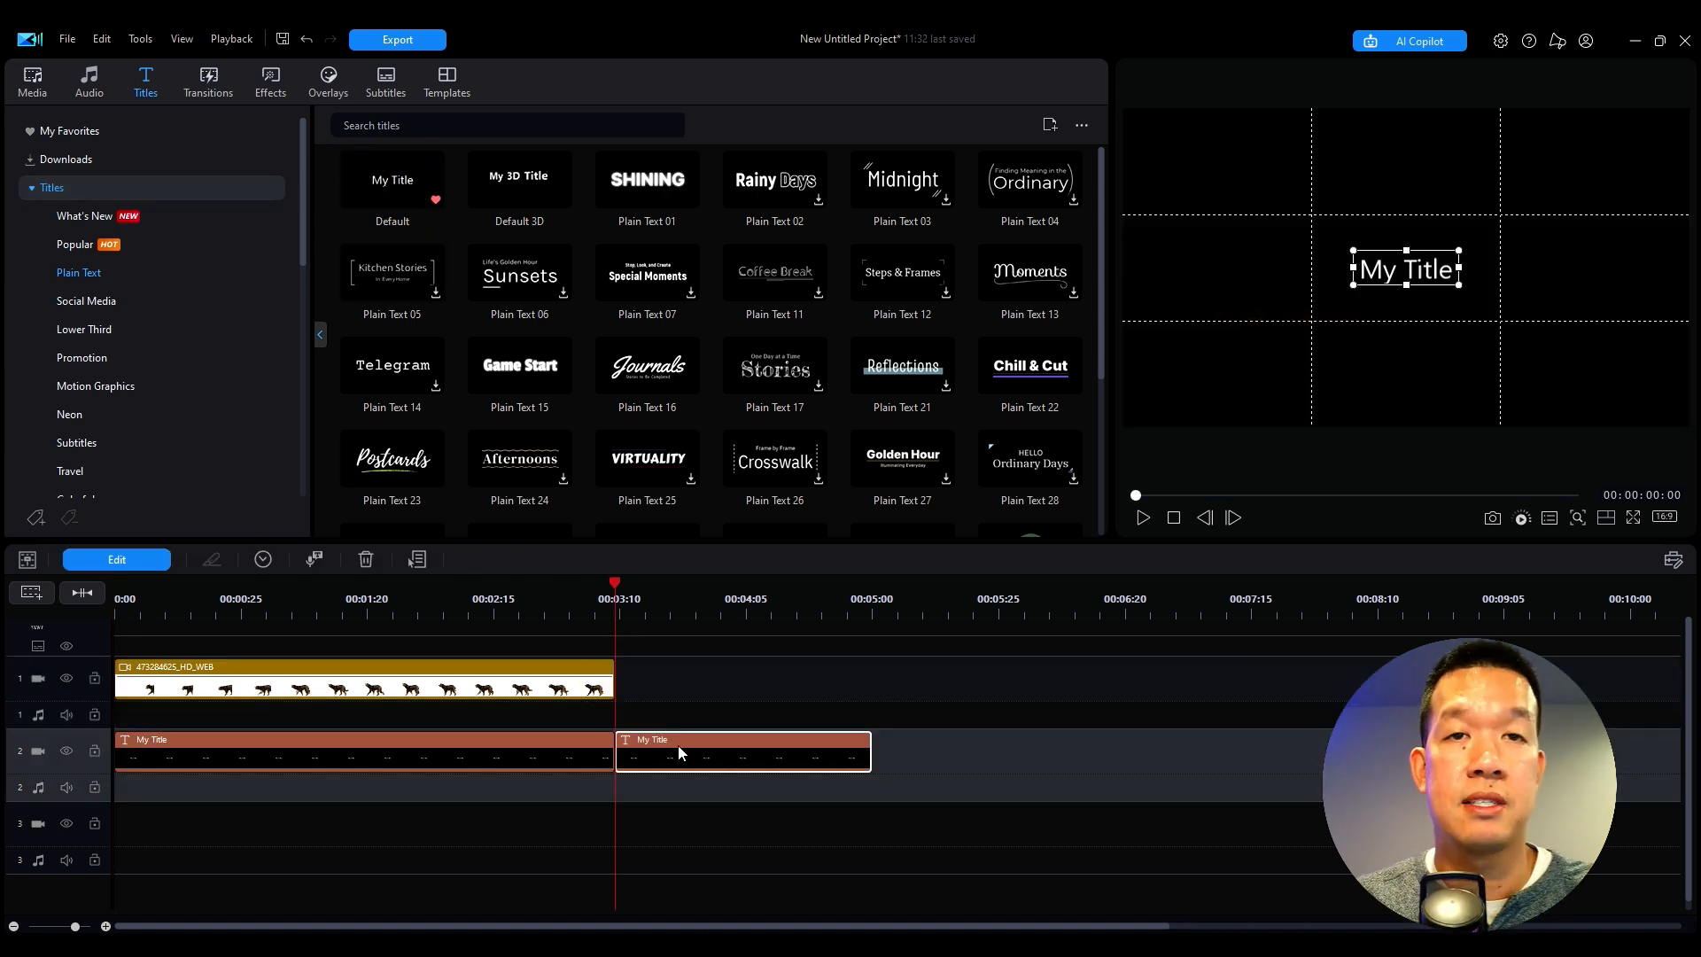
key(Delete)
Step: Change the title text to "Hello!" and apply the light-blue character preset
text(Hello!)
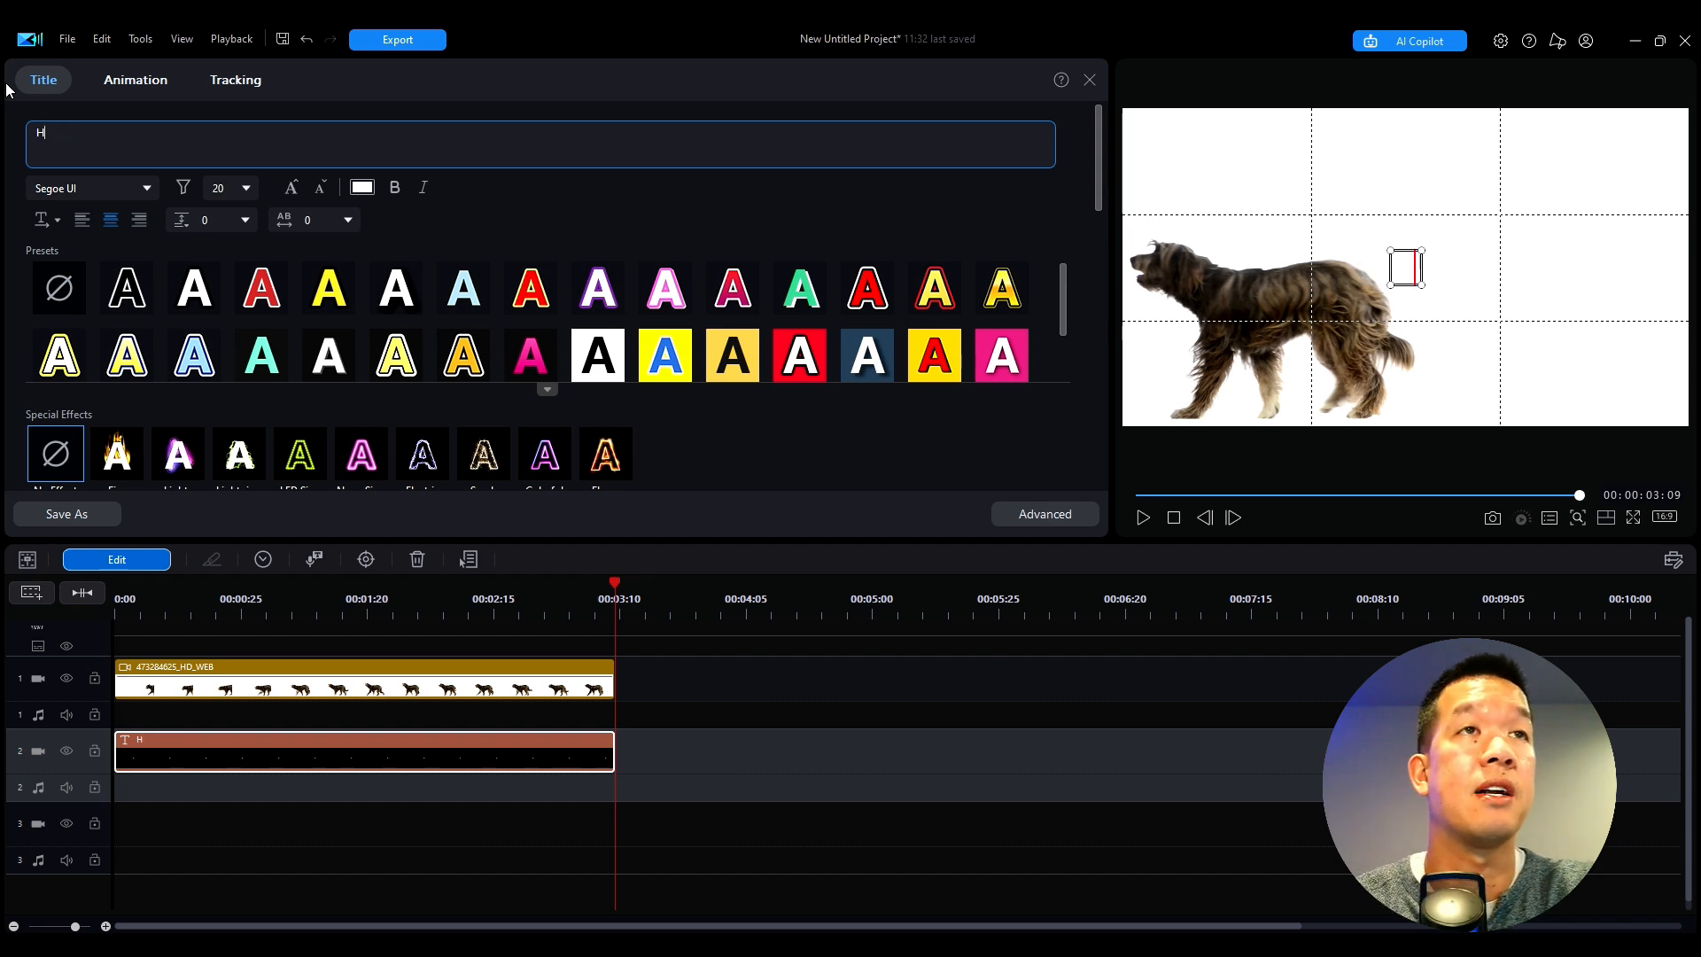
click(484, 293)
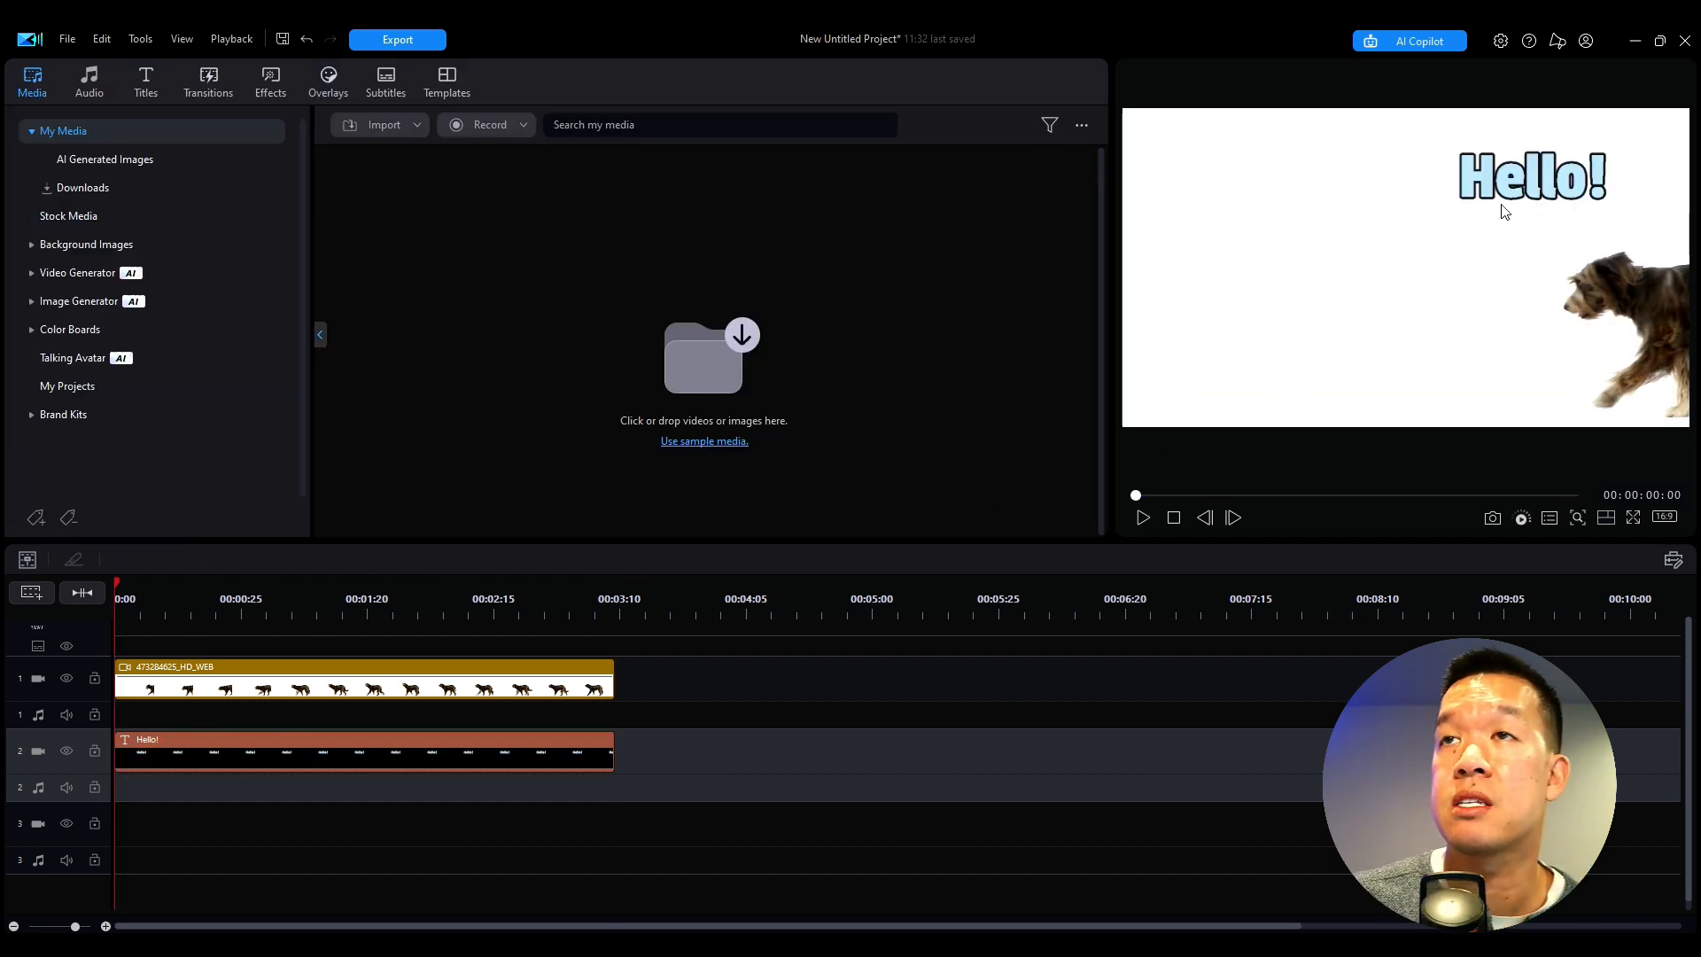
Step: Motion-track the walking dog for the "Hello!" title, fitting the tracking box around the dog's snout
click(467, 744)
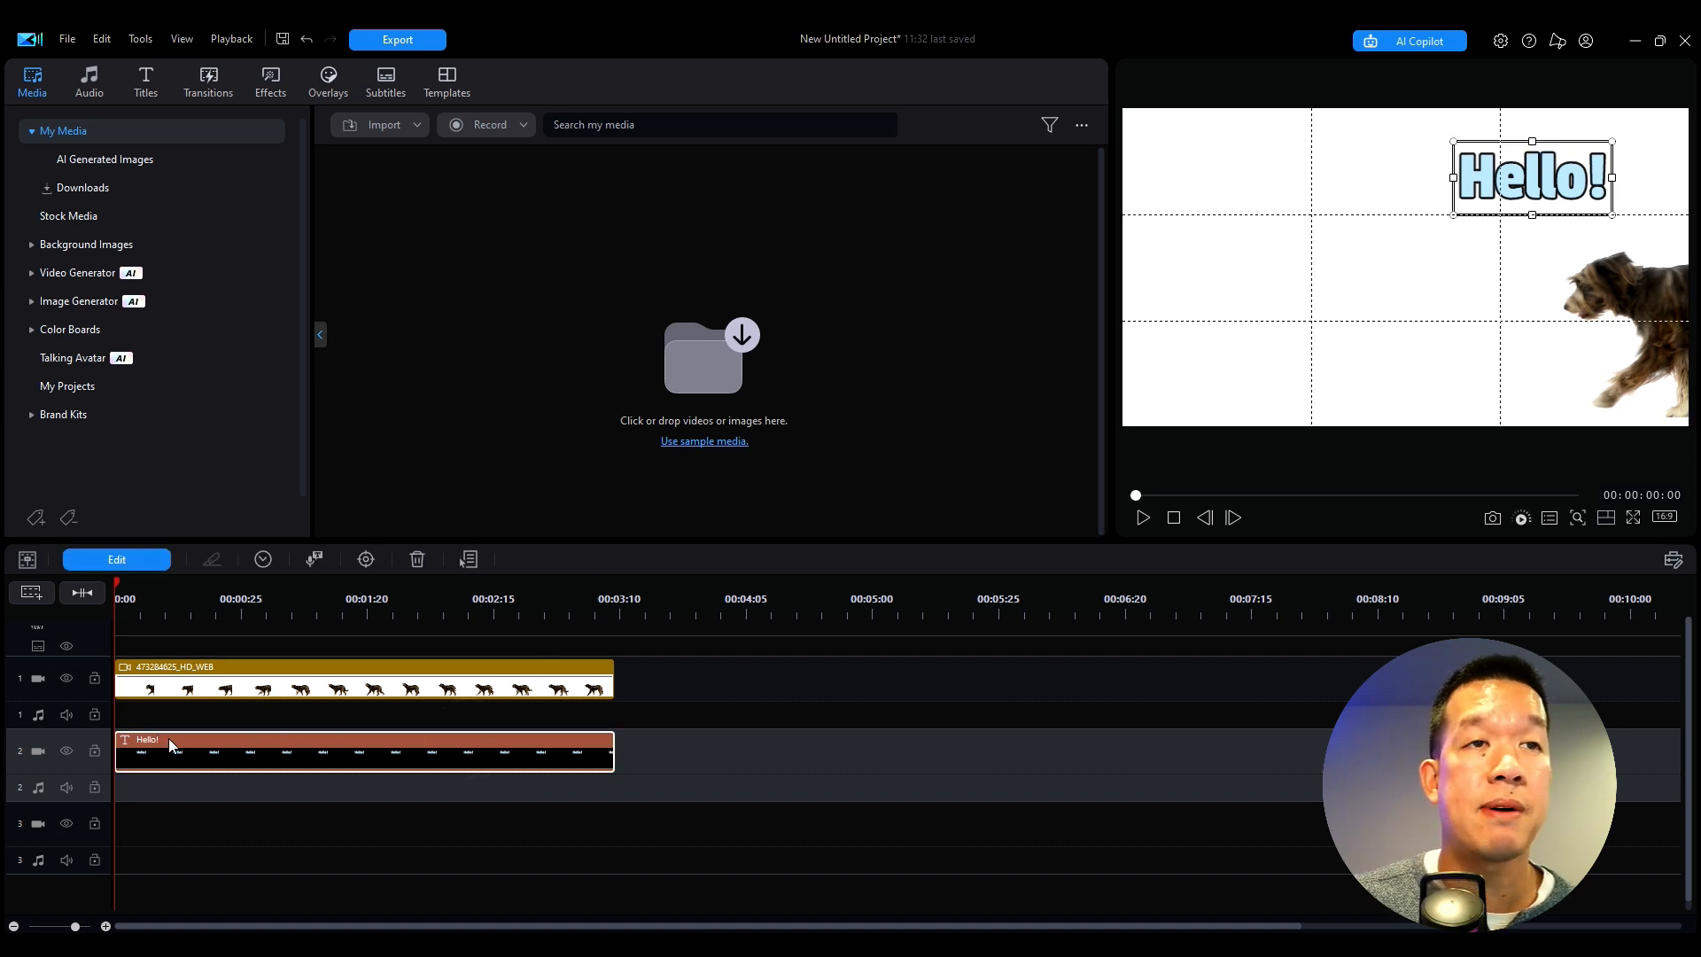
click(130, 560)
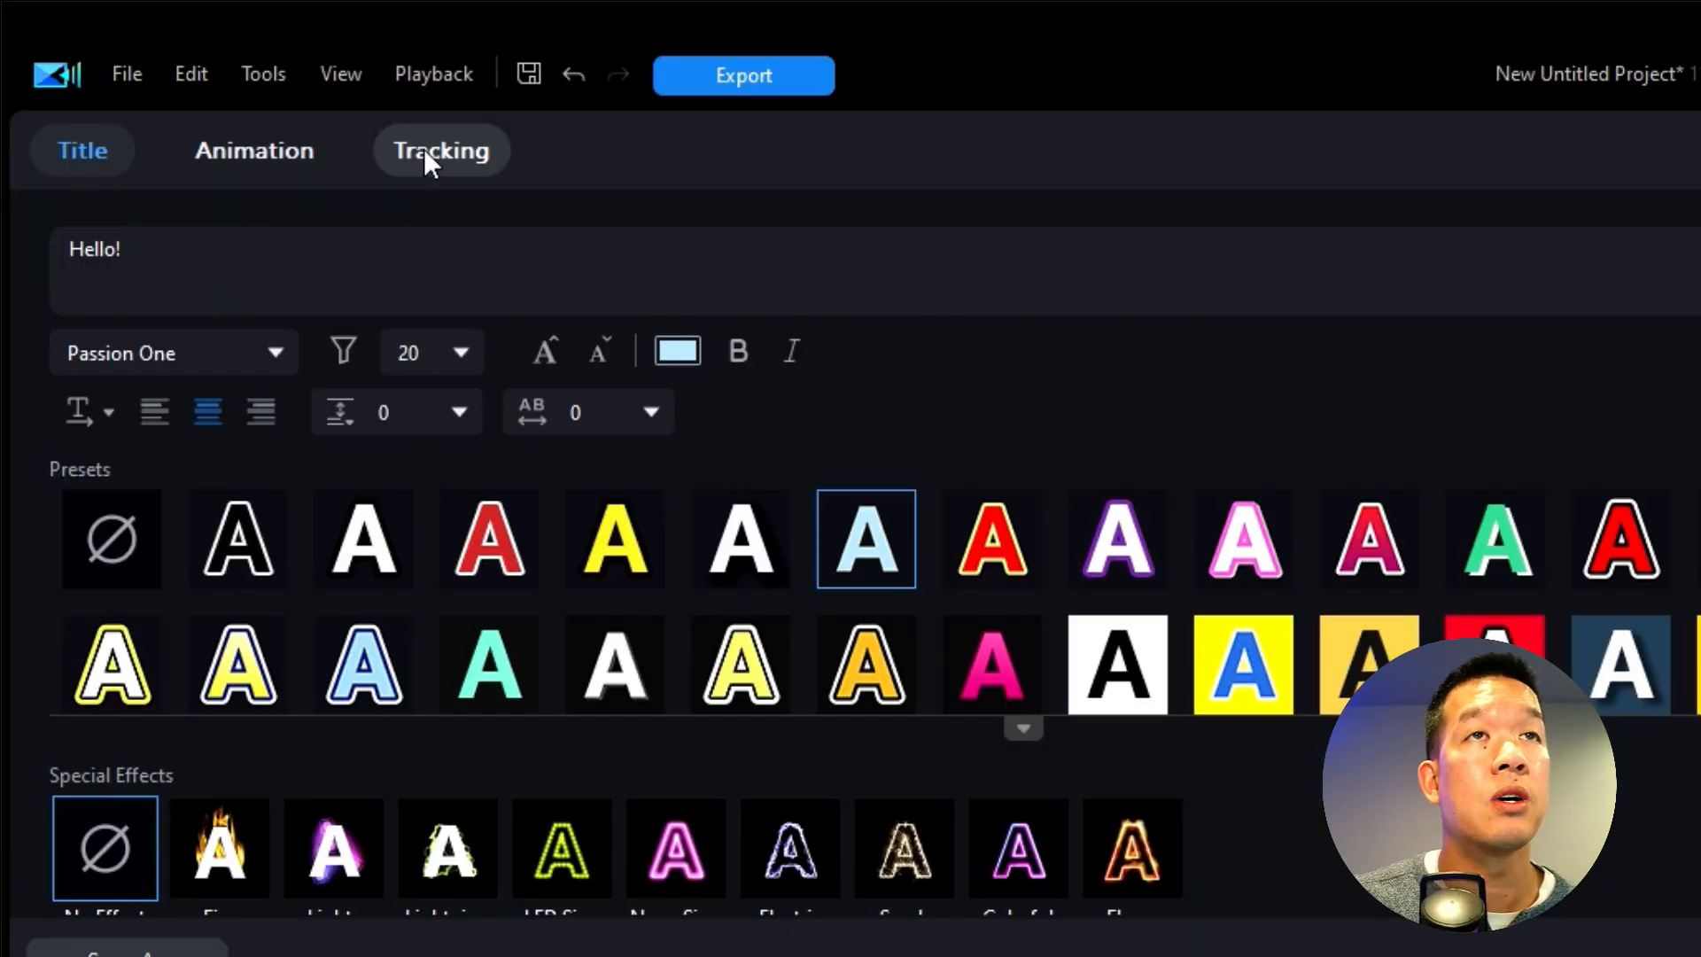
click(225, 79)
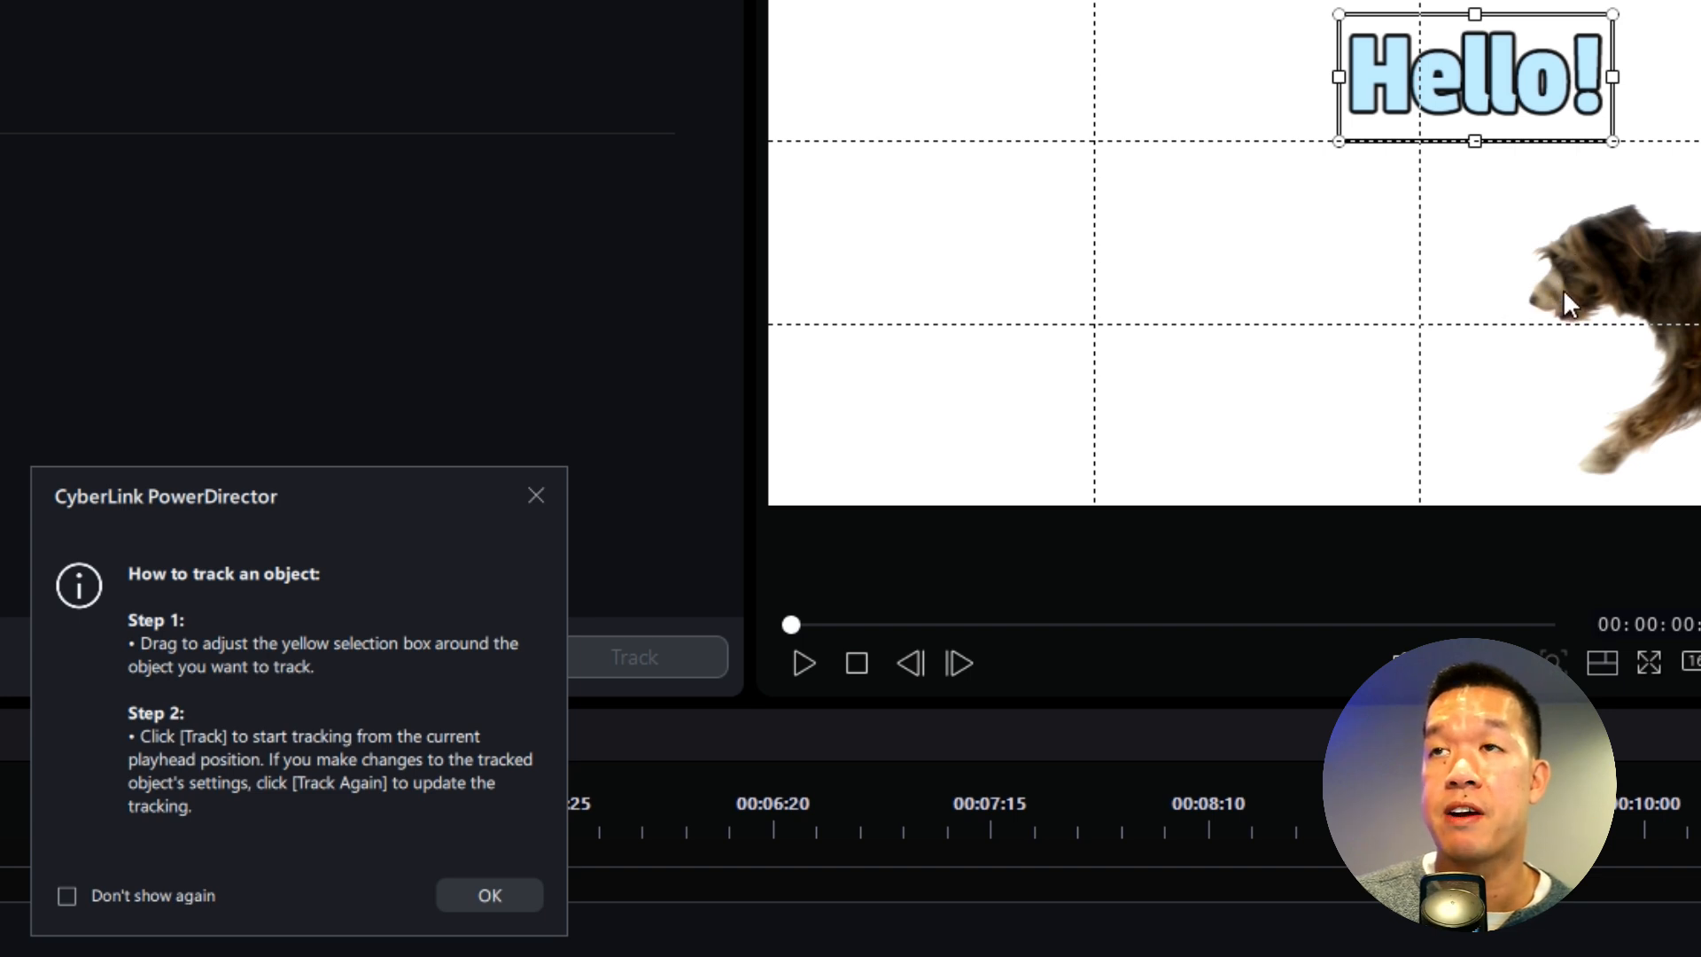
click(502, 889)
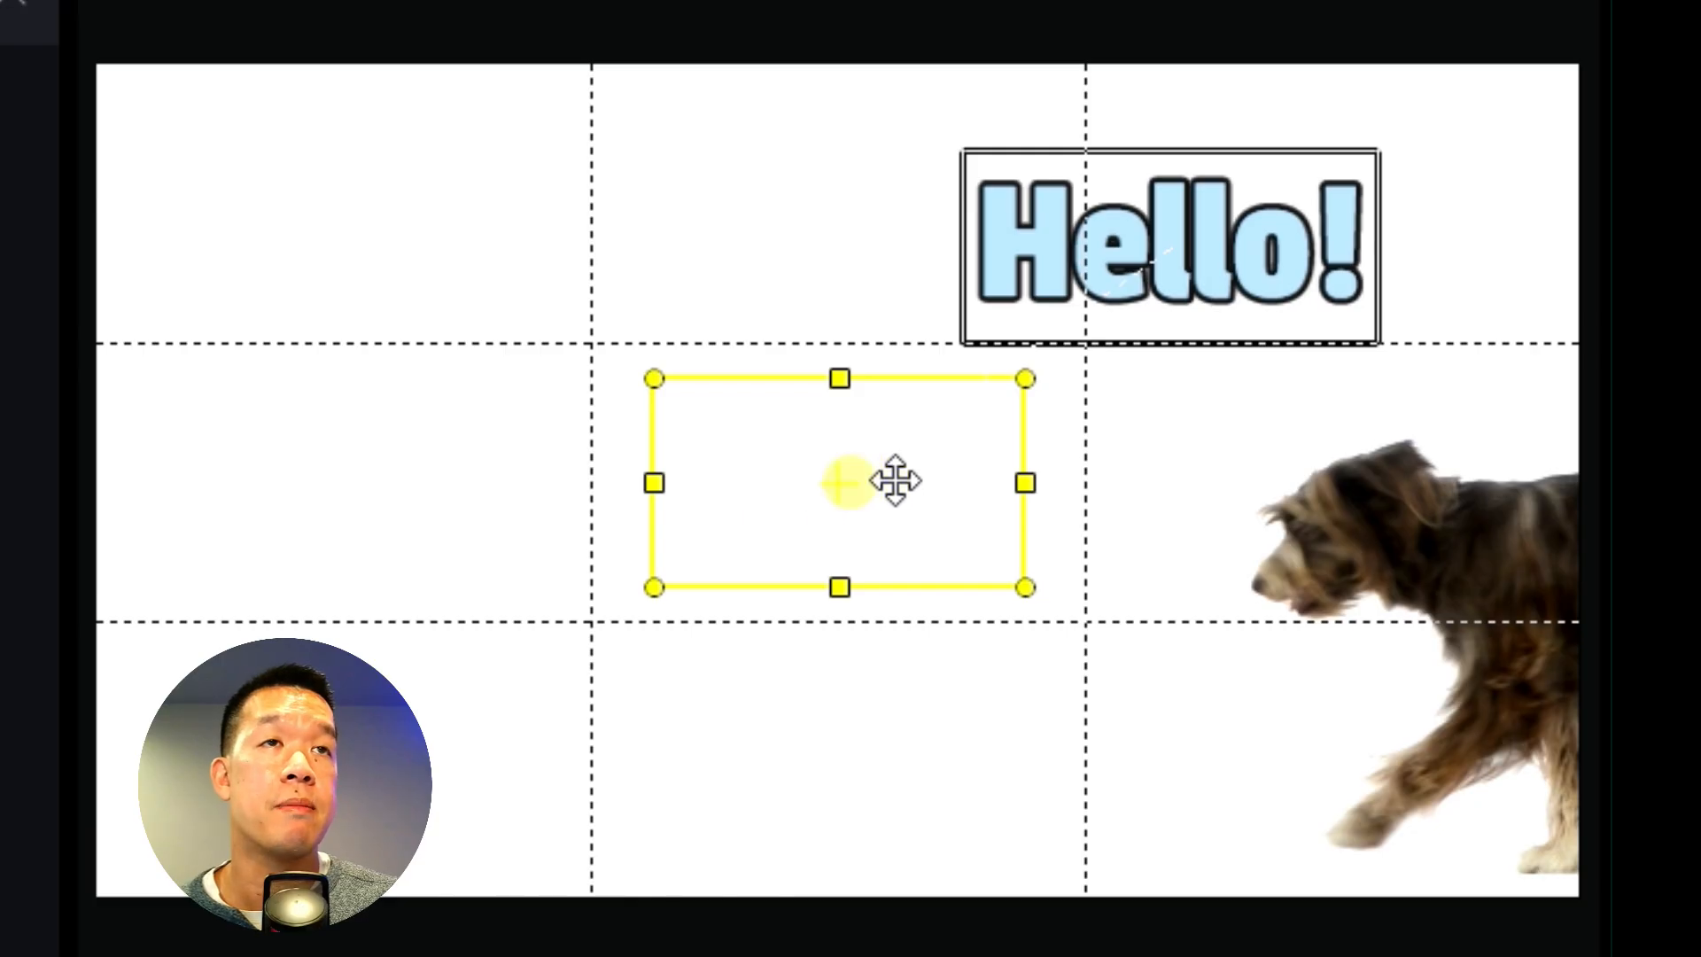
drag(895, 482, 1287, 556)
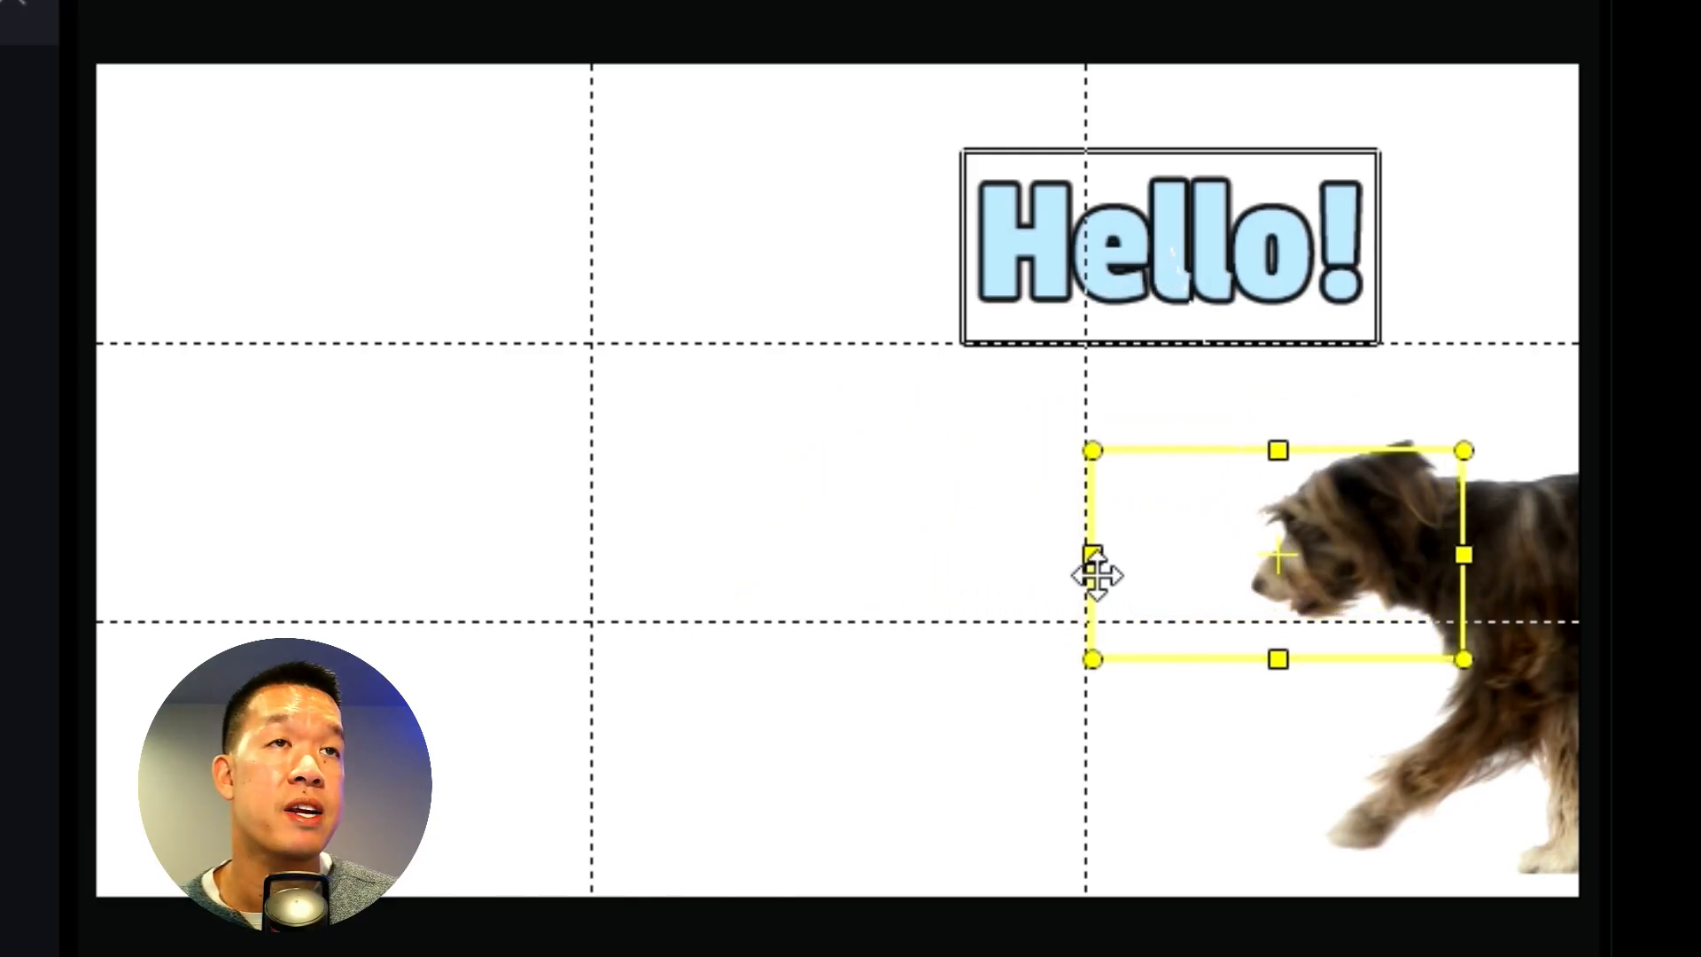
drag(1095, 556, 1304, 569)
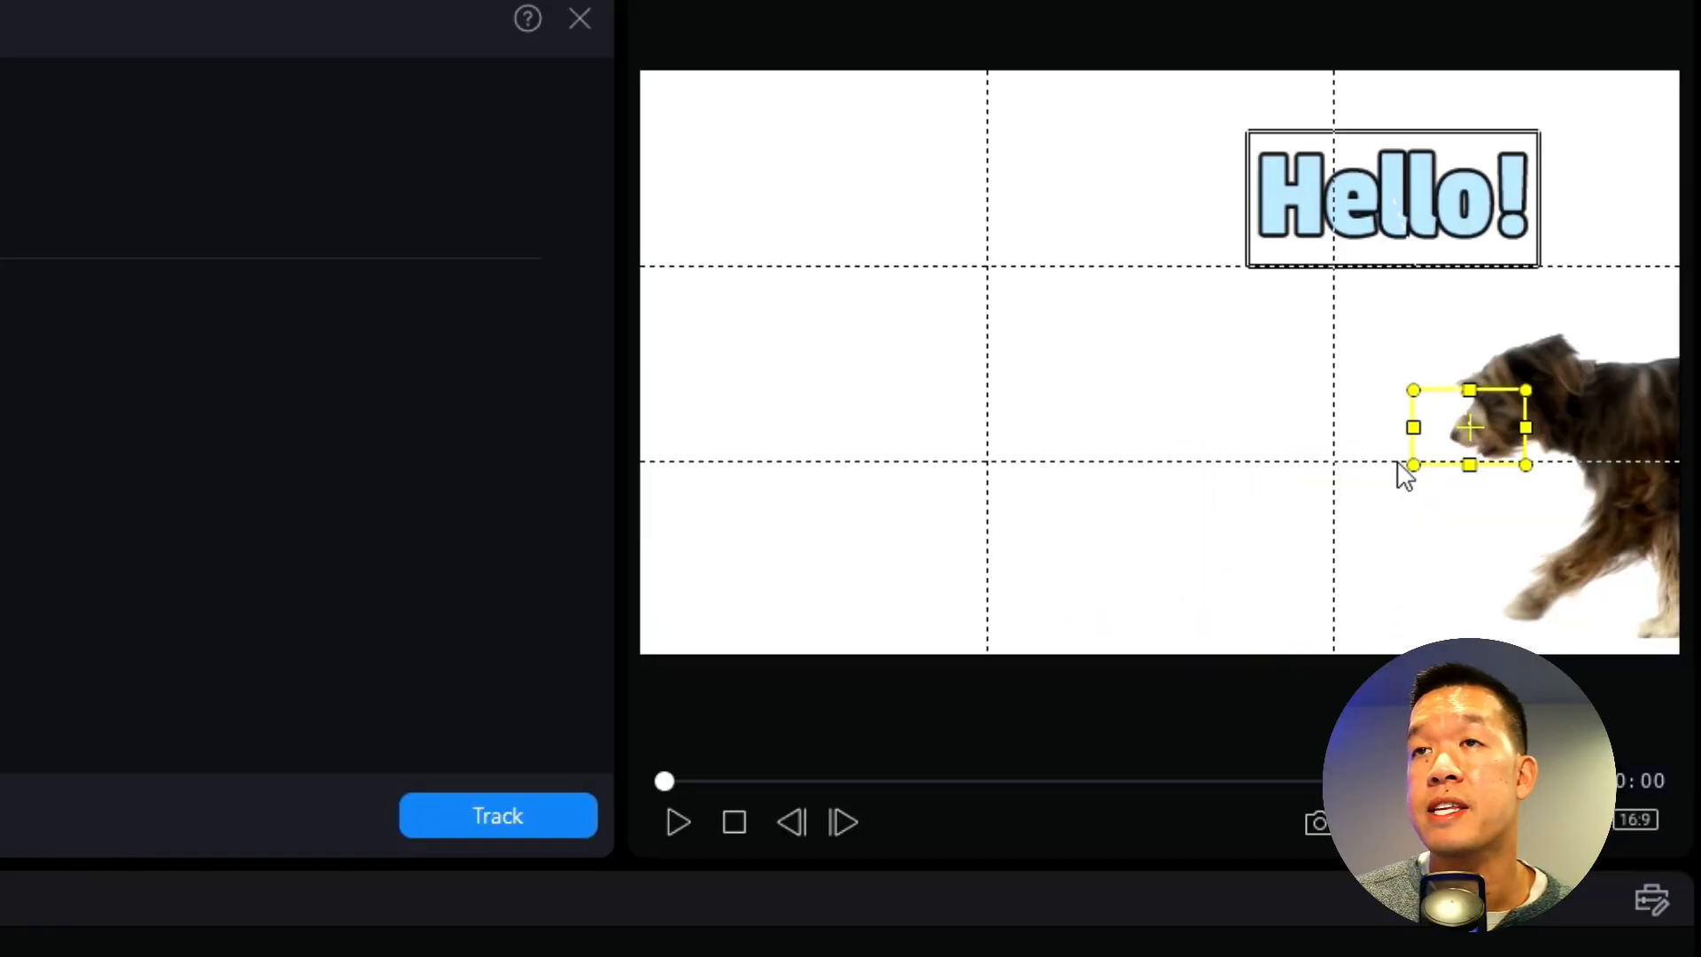
click(582, 820)
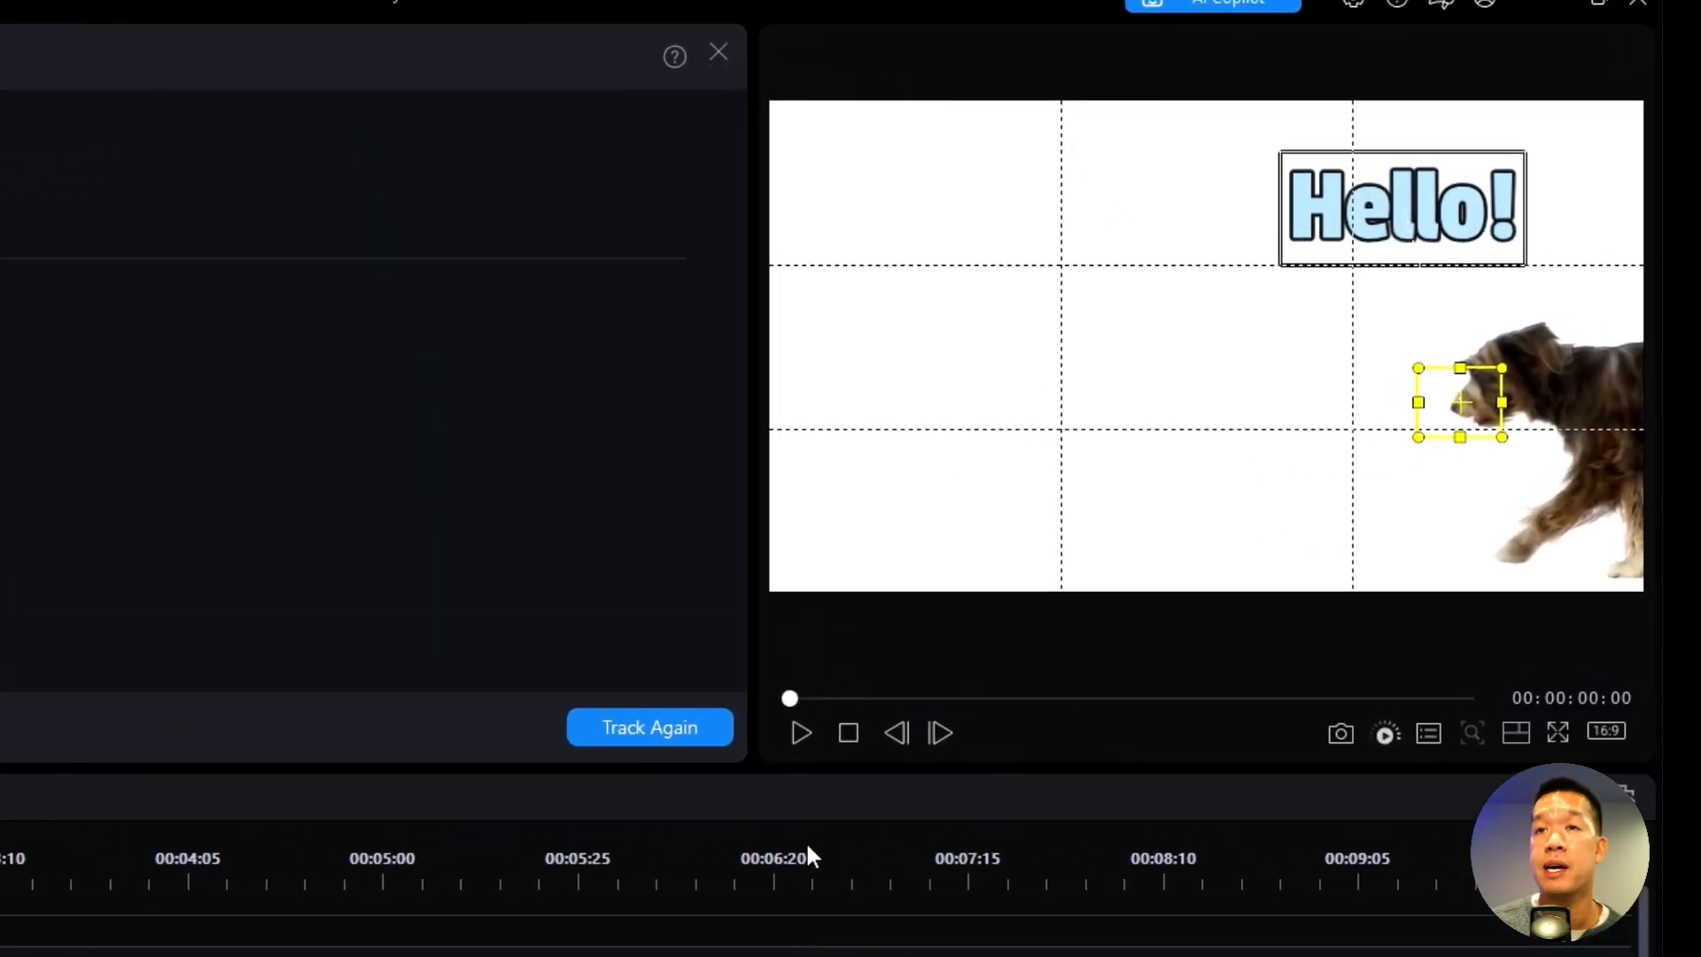
click(948, 644)
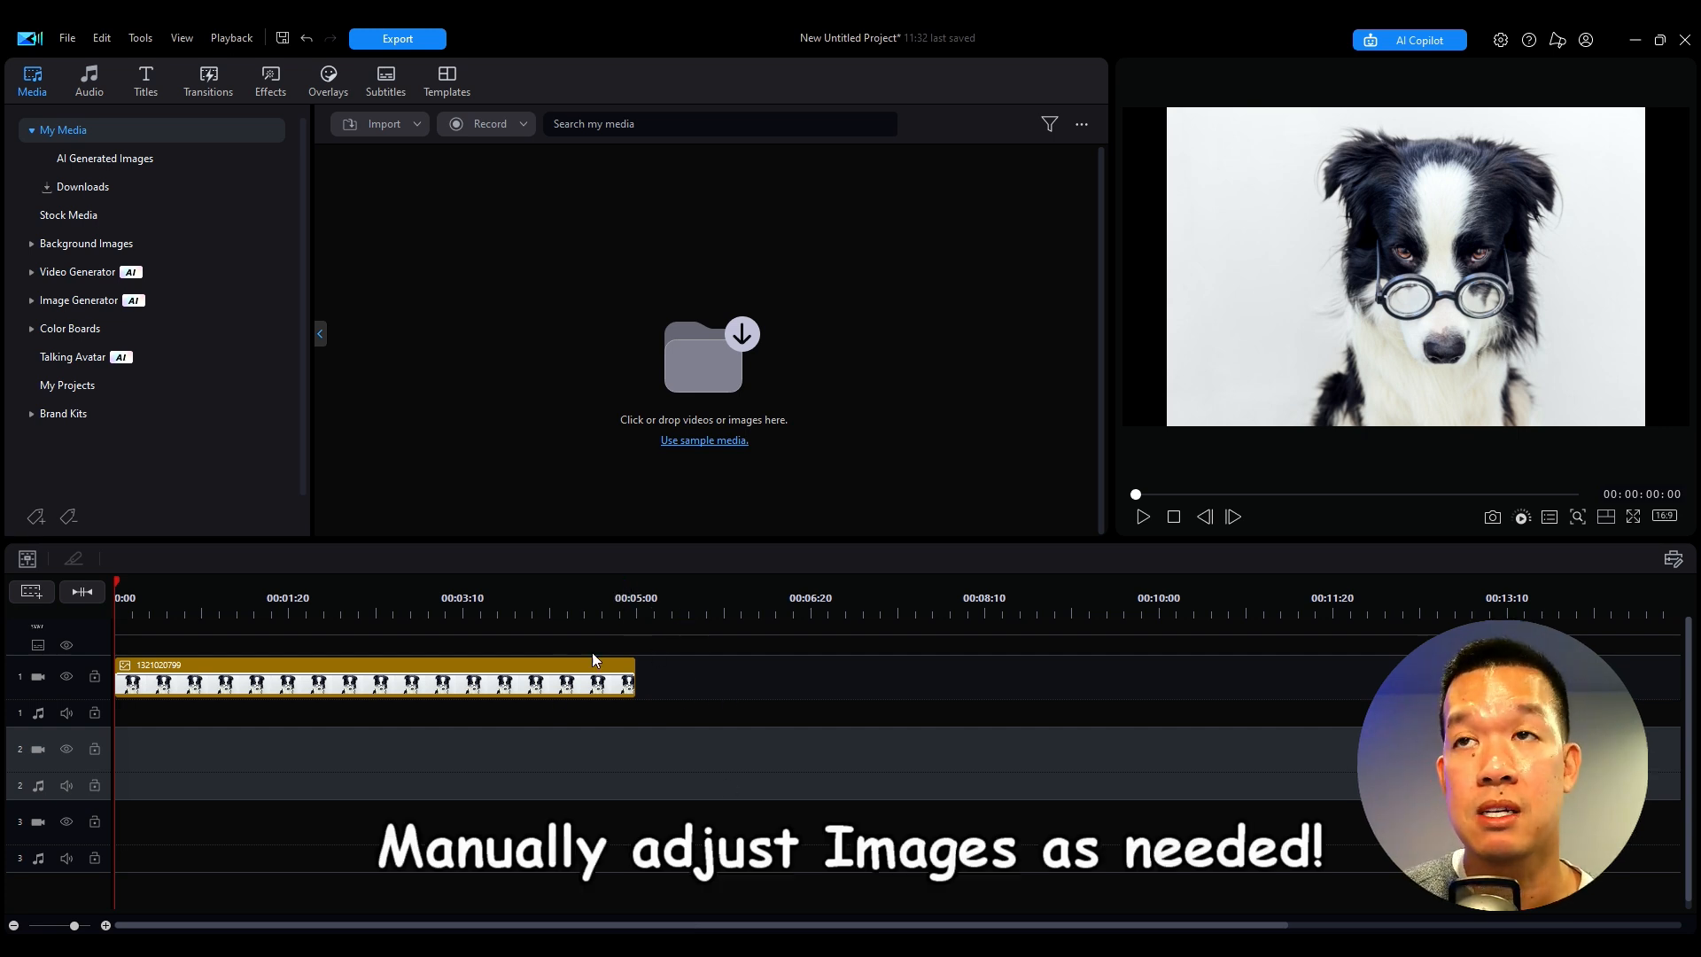
Step: Set the colour saturation of the image of the dog with glasses to 140 and its vibrance to -19
click(576, 668)
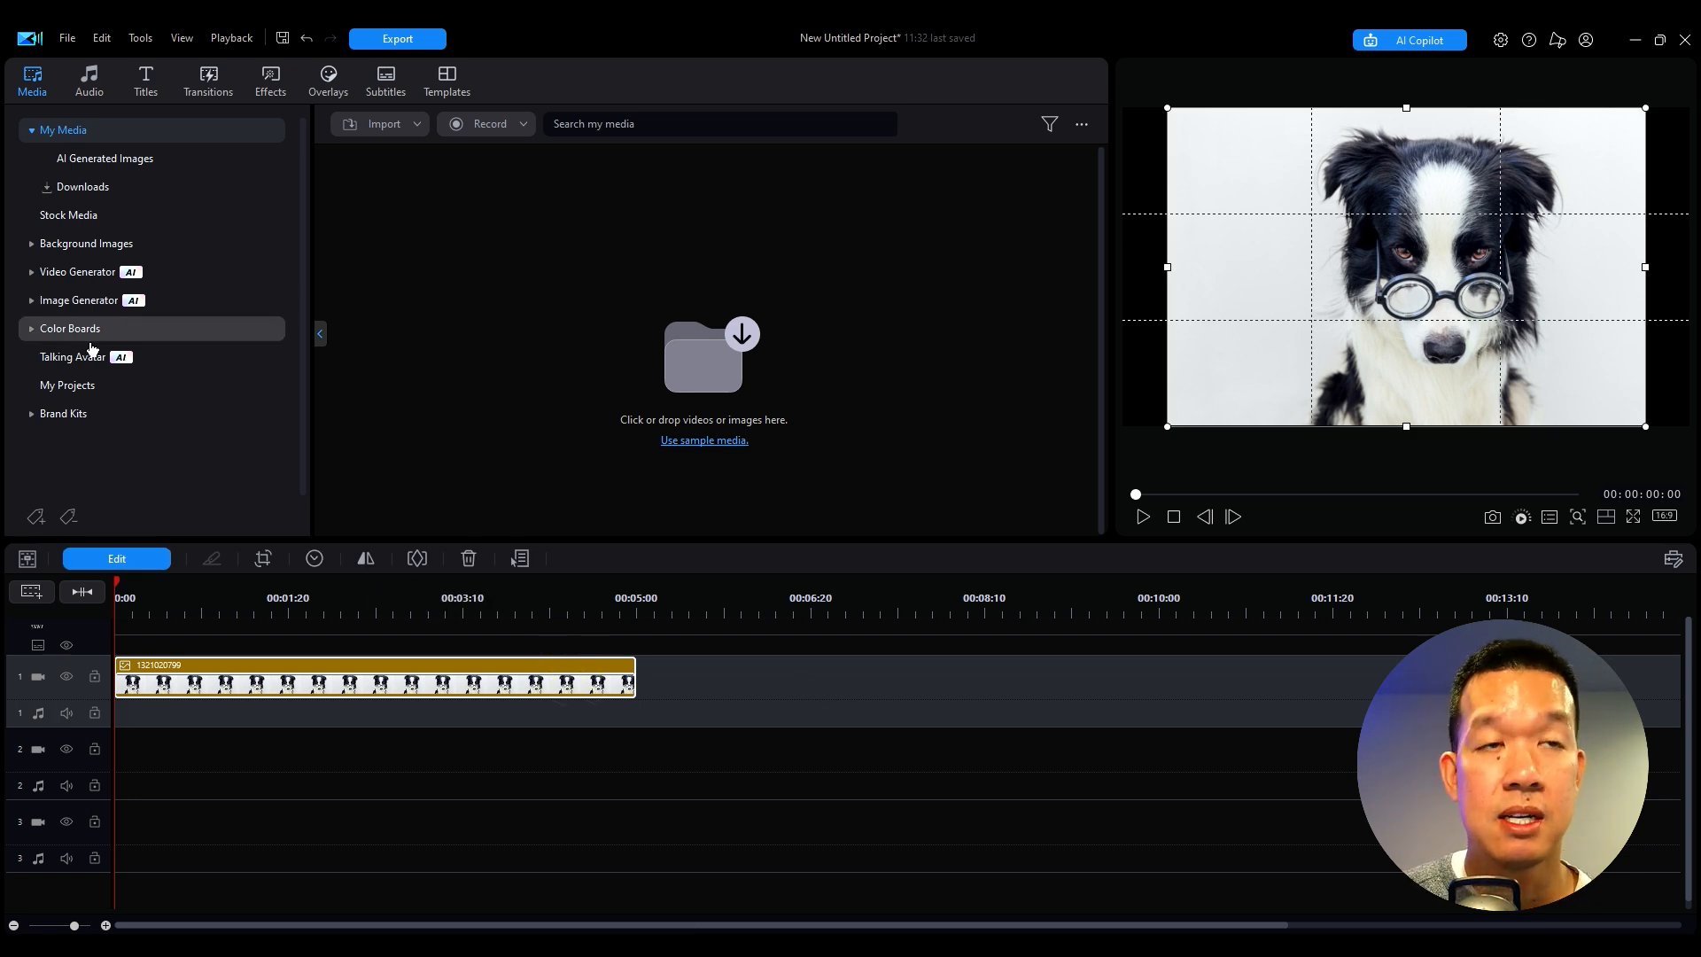
click(133, 559)
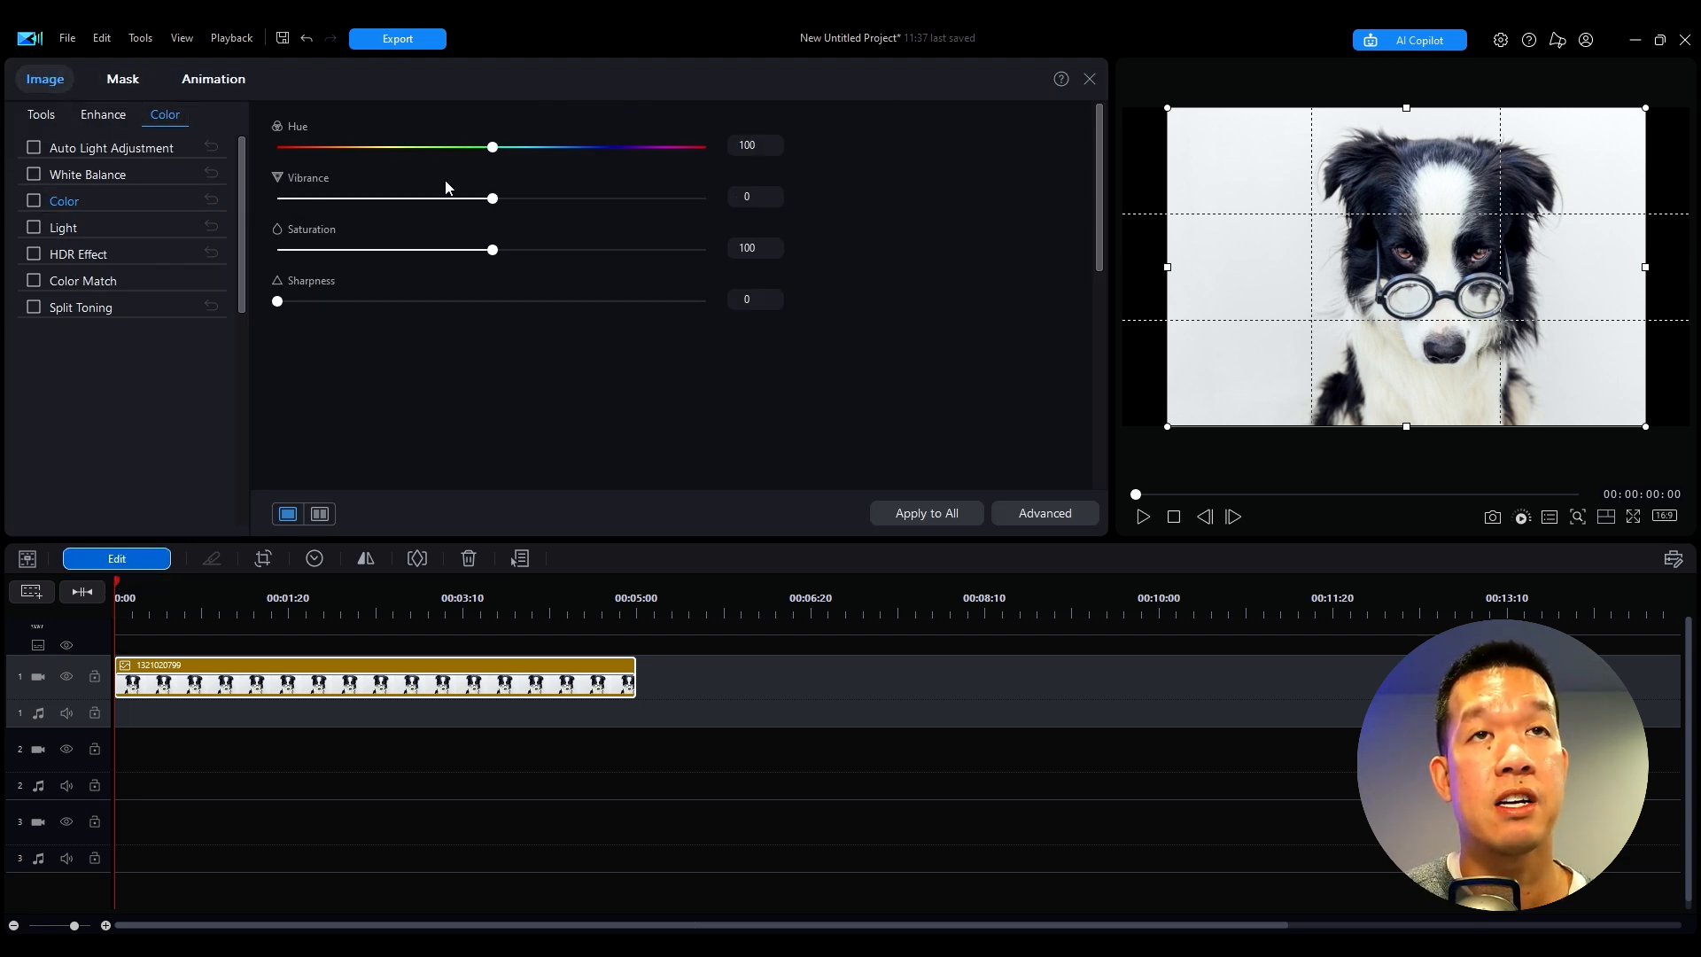
drag(491, 249, 578, 251)
drag(494, 199, 452, 199)
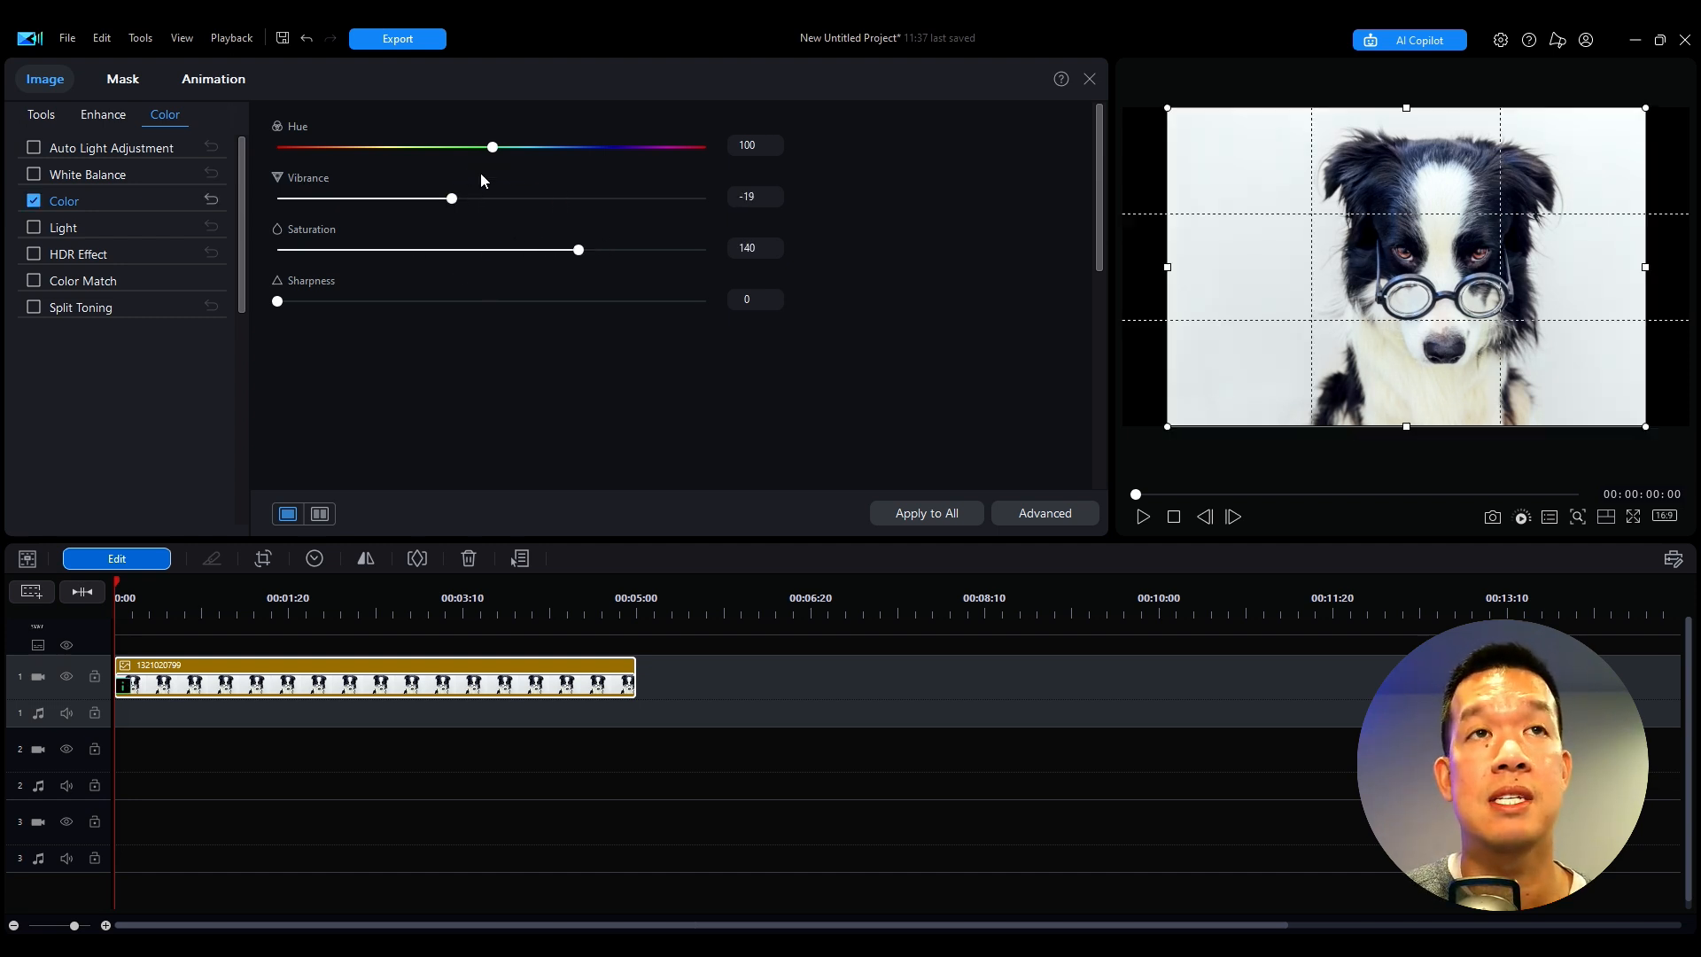
Step: Enable the Light adjustment for the image of the dog with glasses, setting exposure to 106 and brightness to -12
click(68, 227)
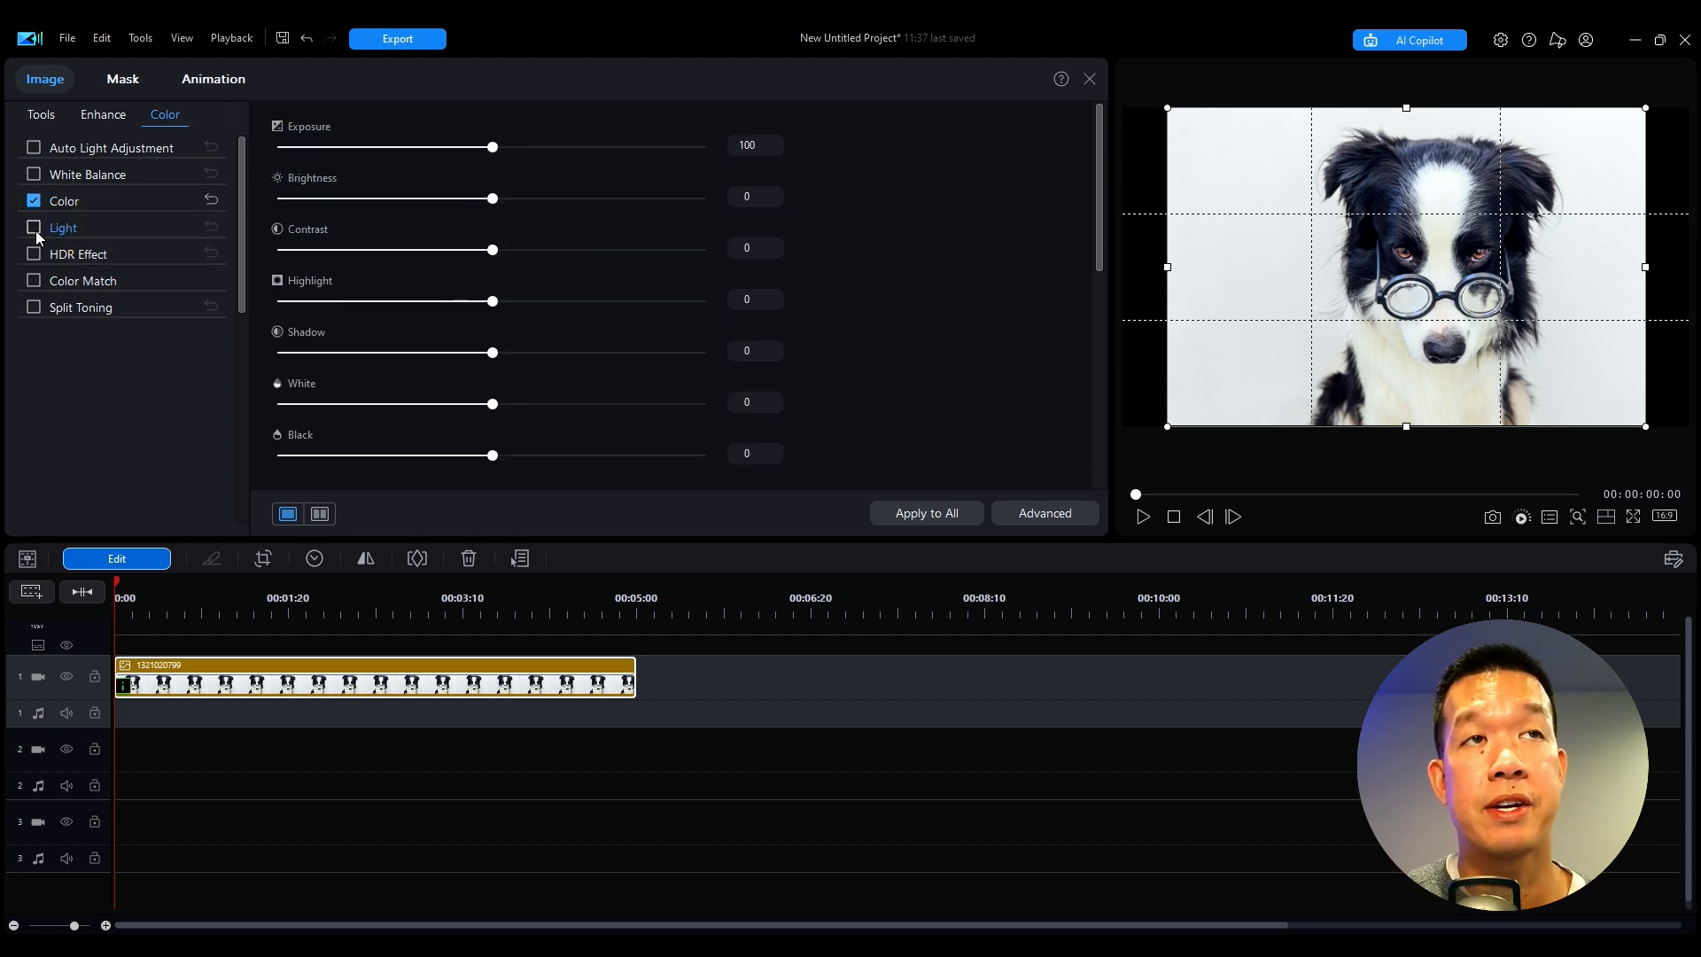
click(36, 229)
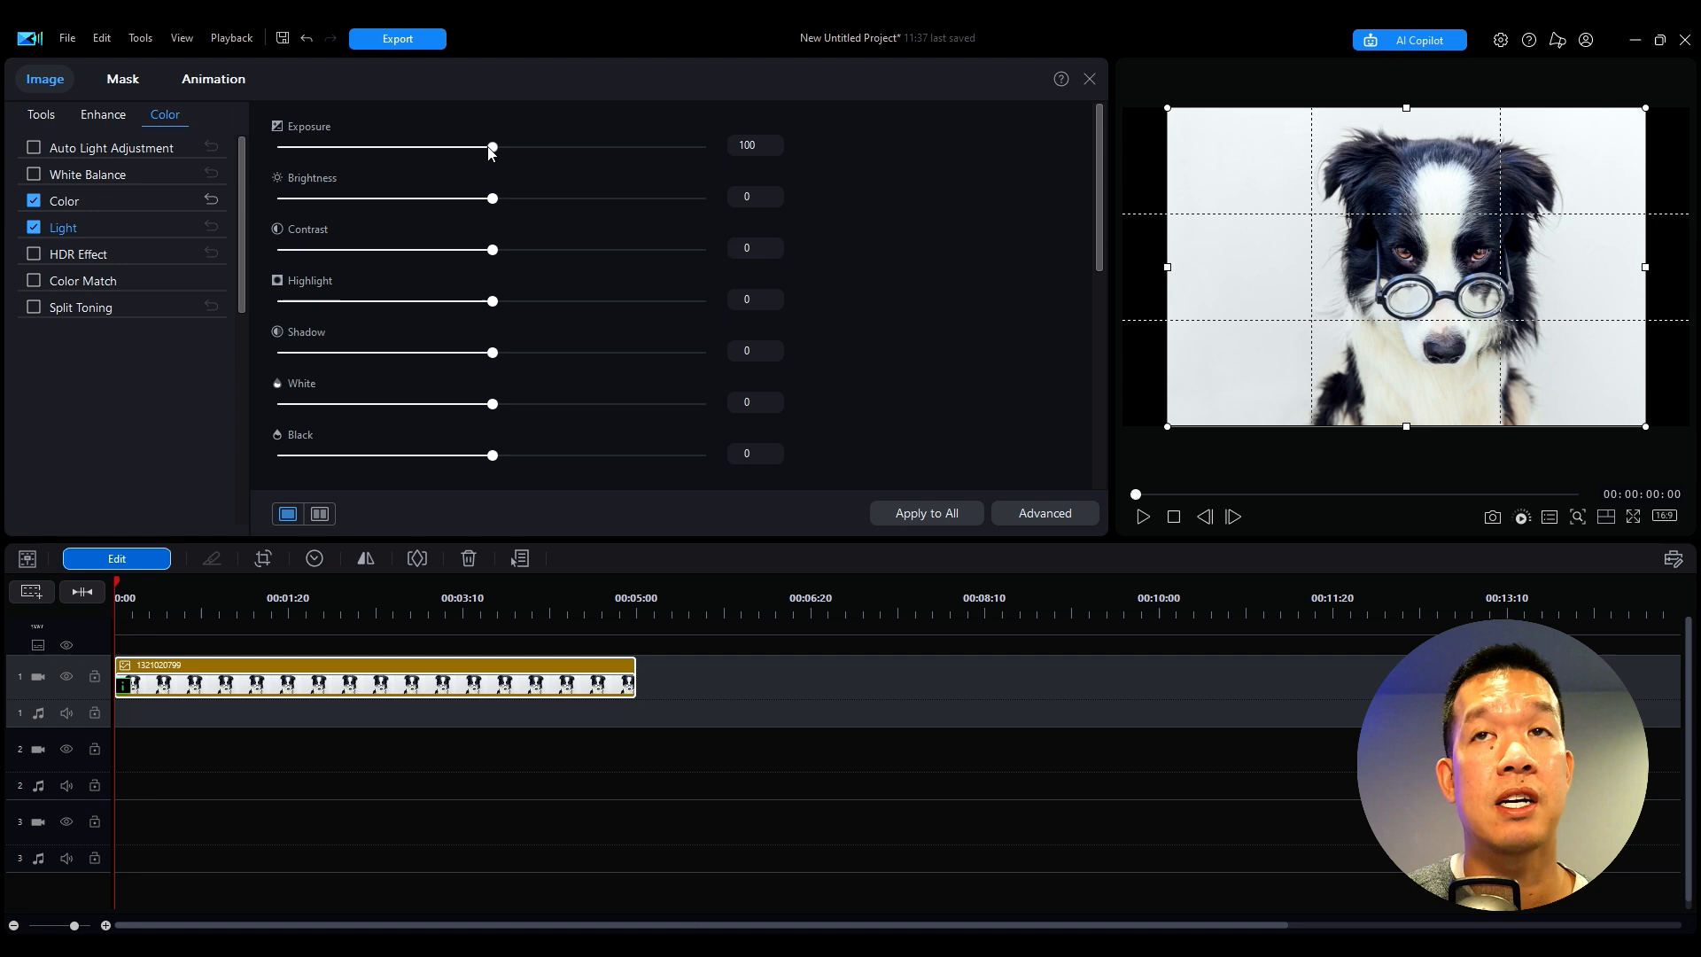
drag(489, 148, 468, 198)
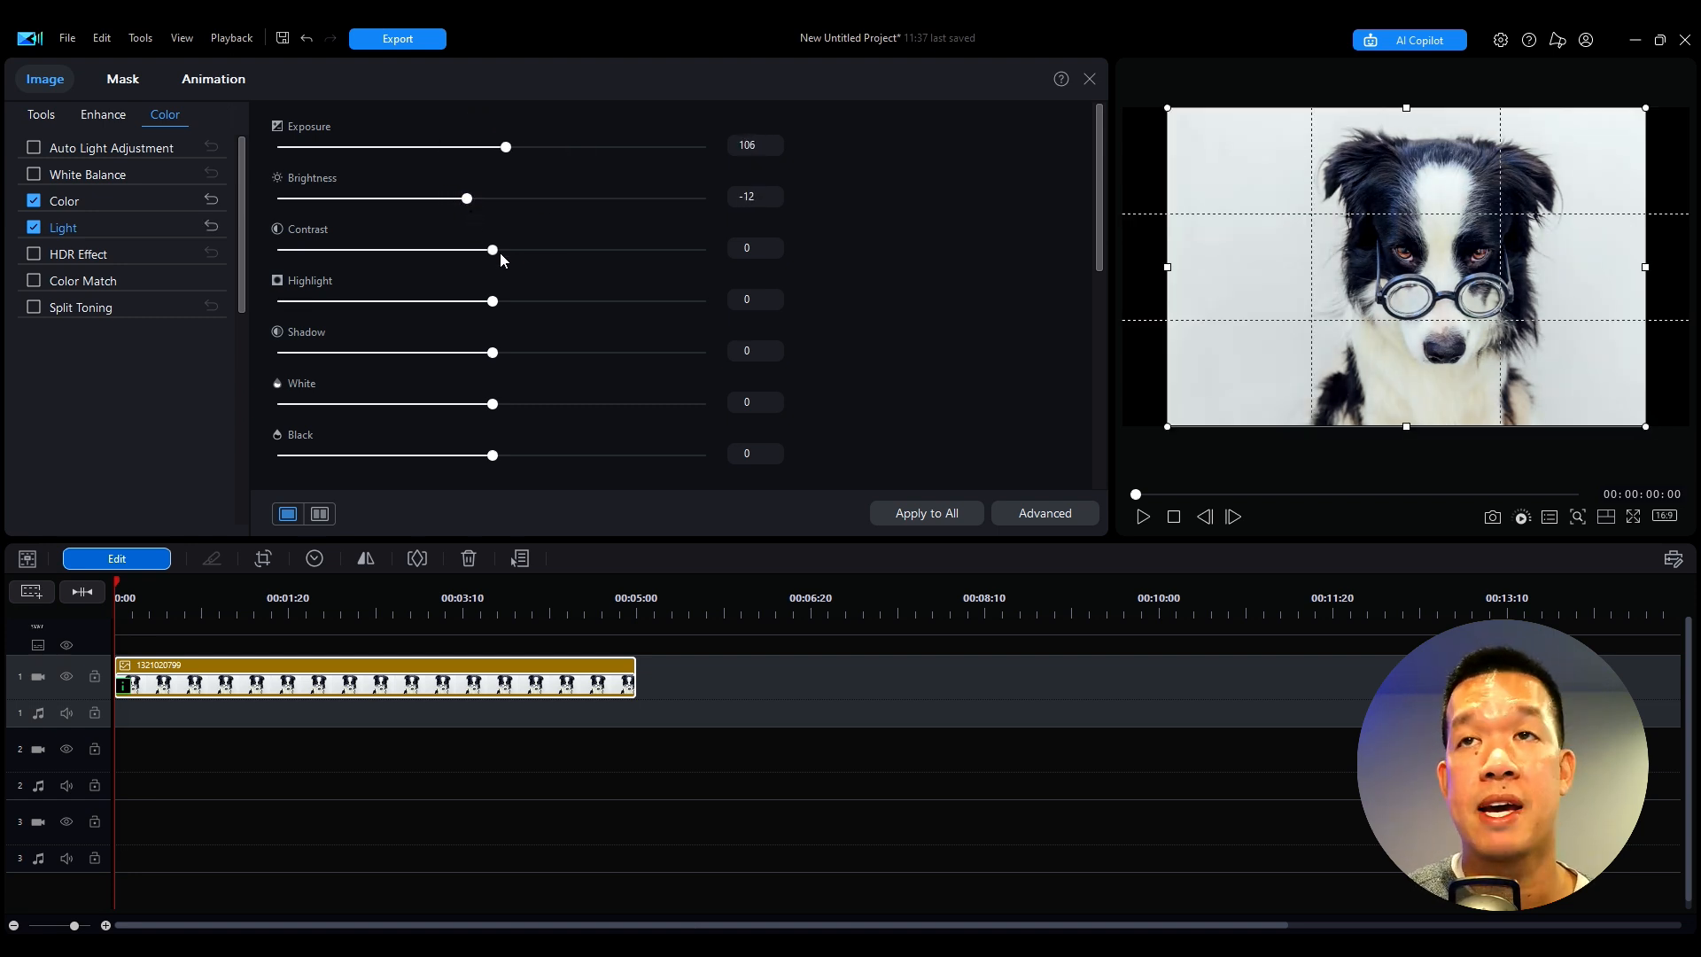
click(983, 328)
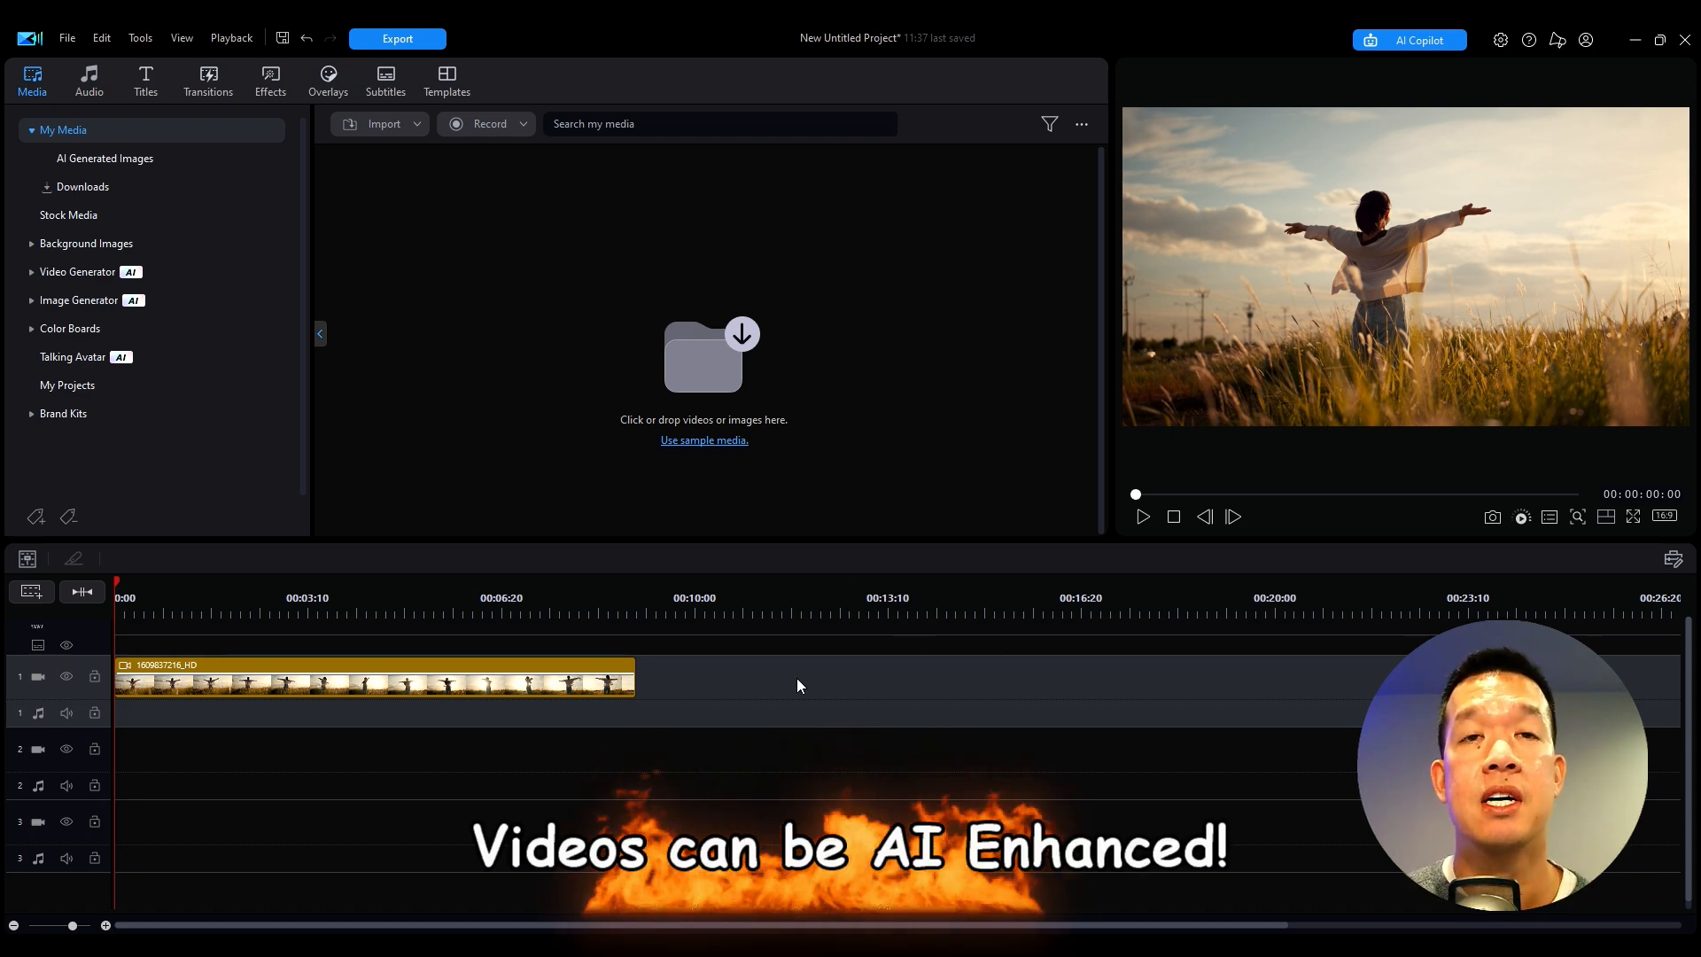
Step: Preview the video clip of the person with outstretched arms in the field, and return it to the start
click(618, 675)
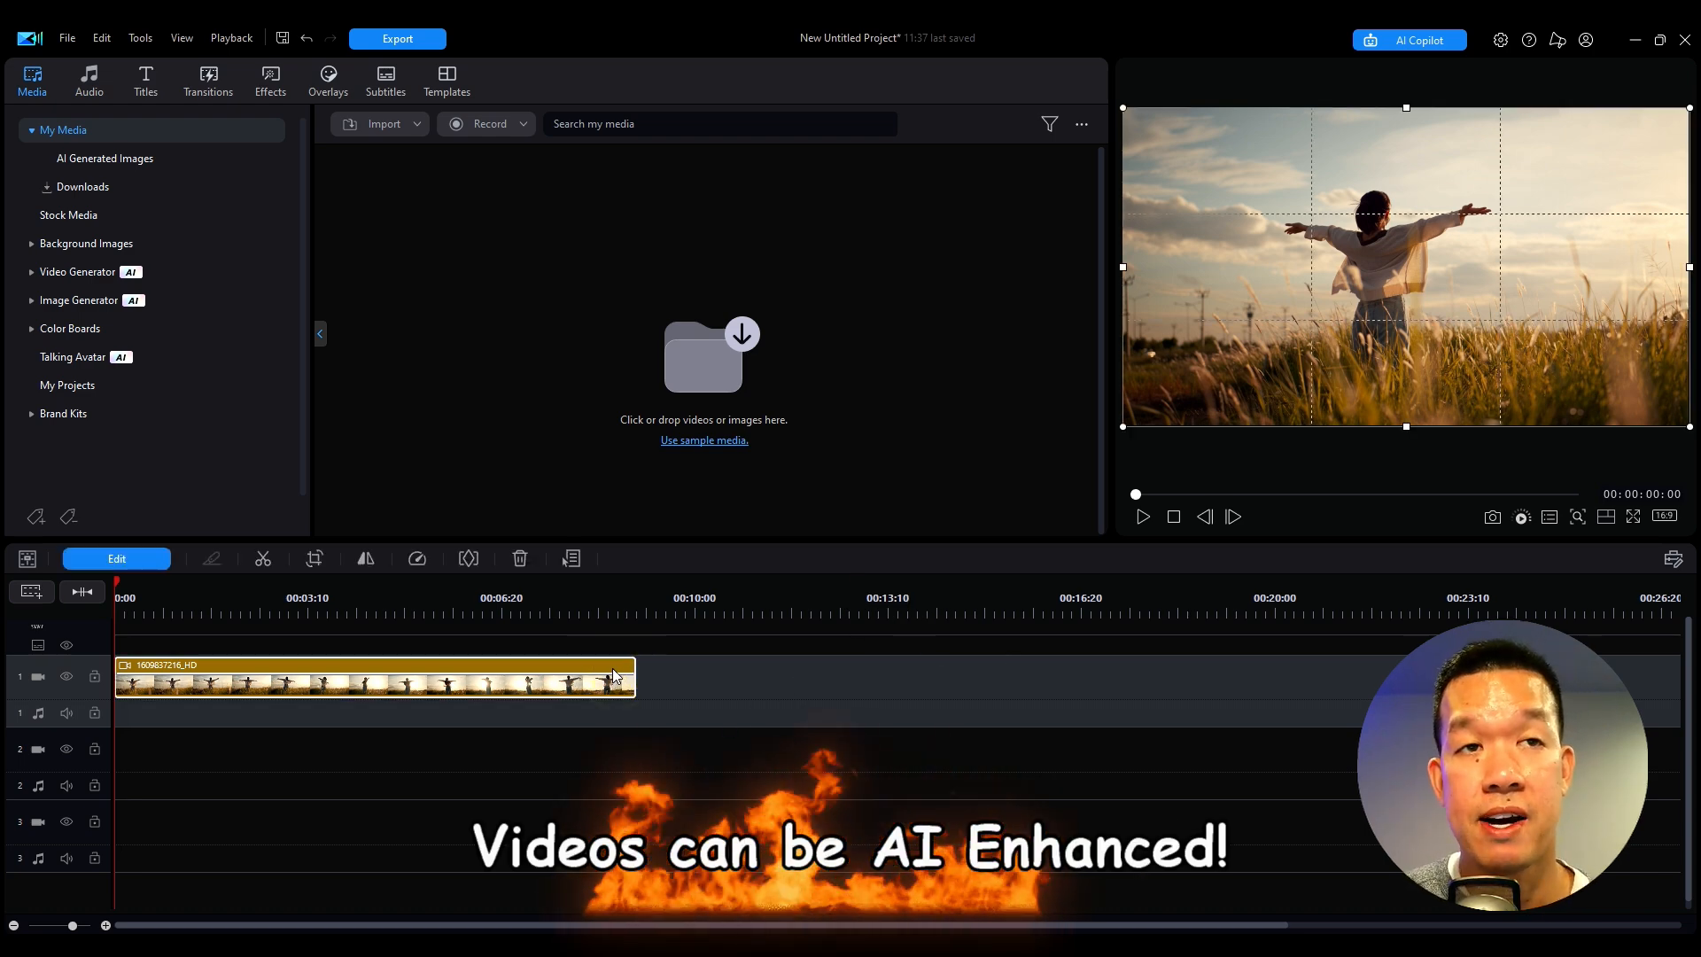
click(1142, 518)
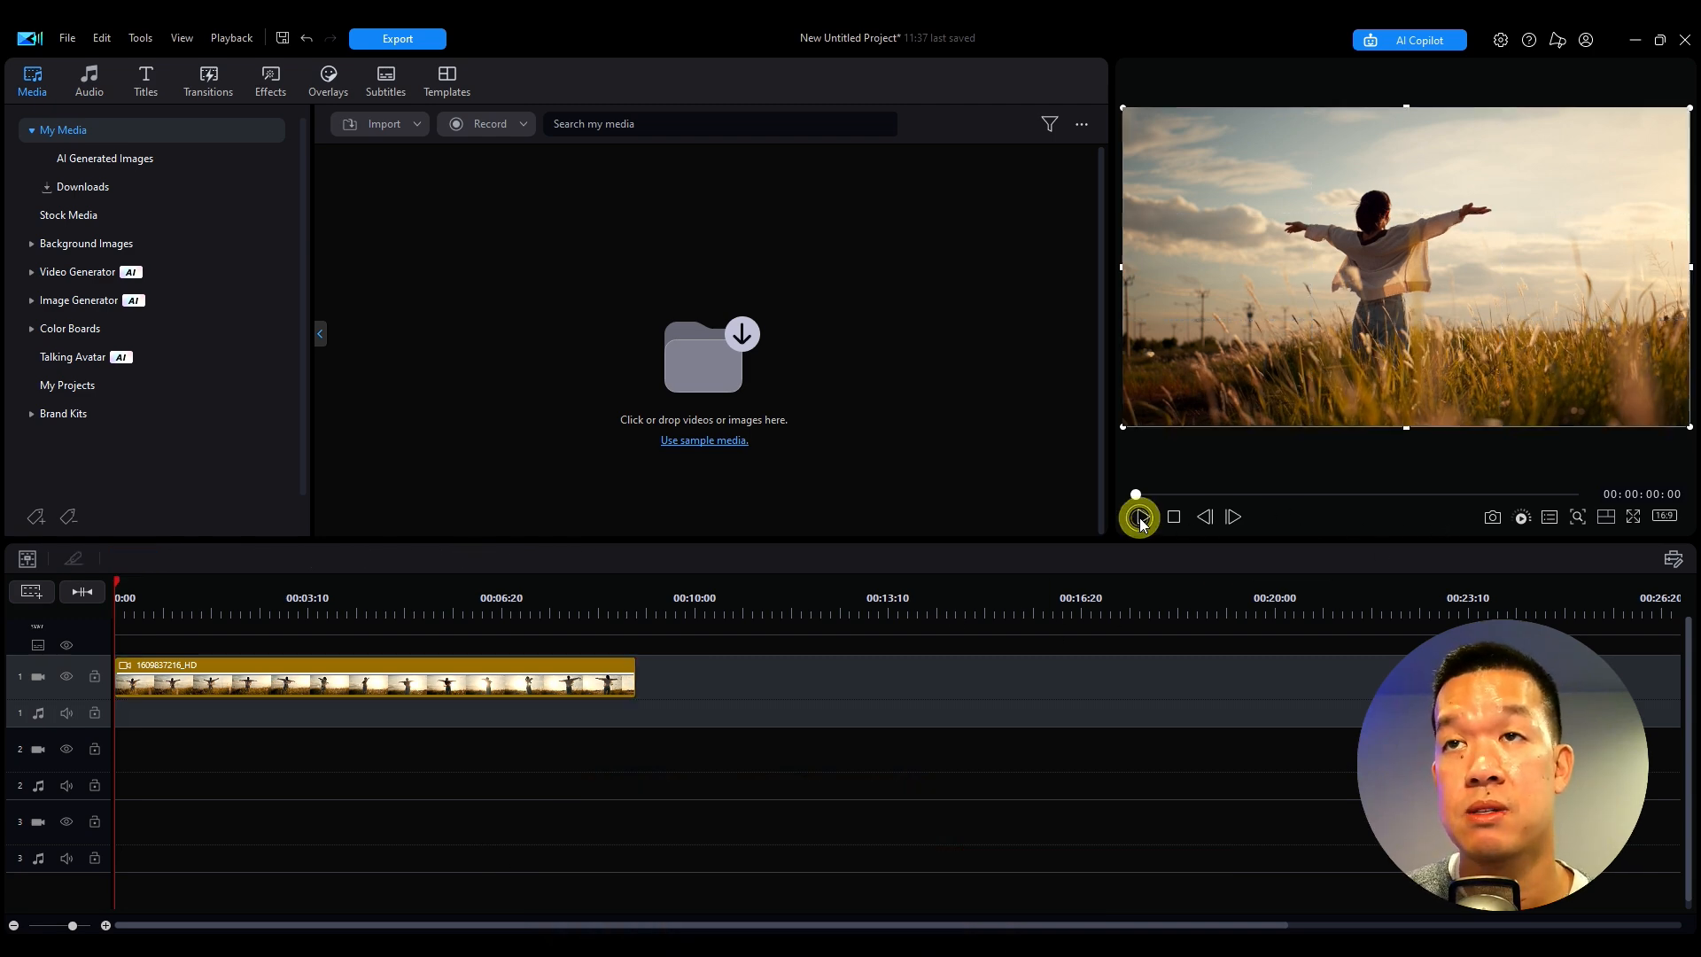
click(1174, 517)
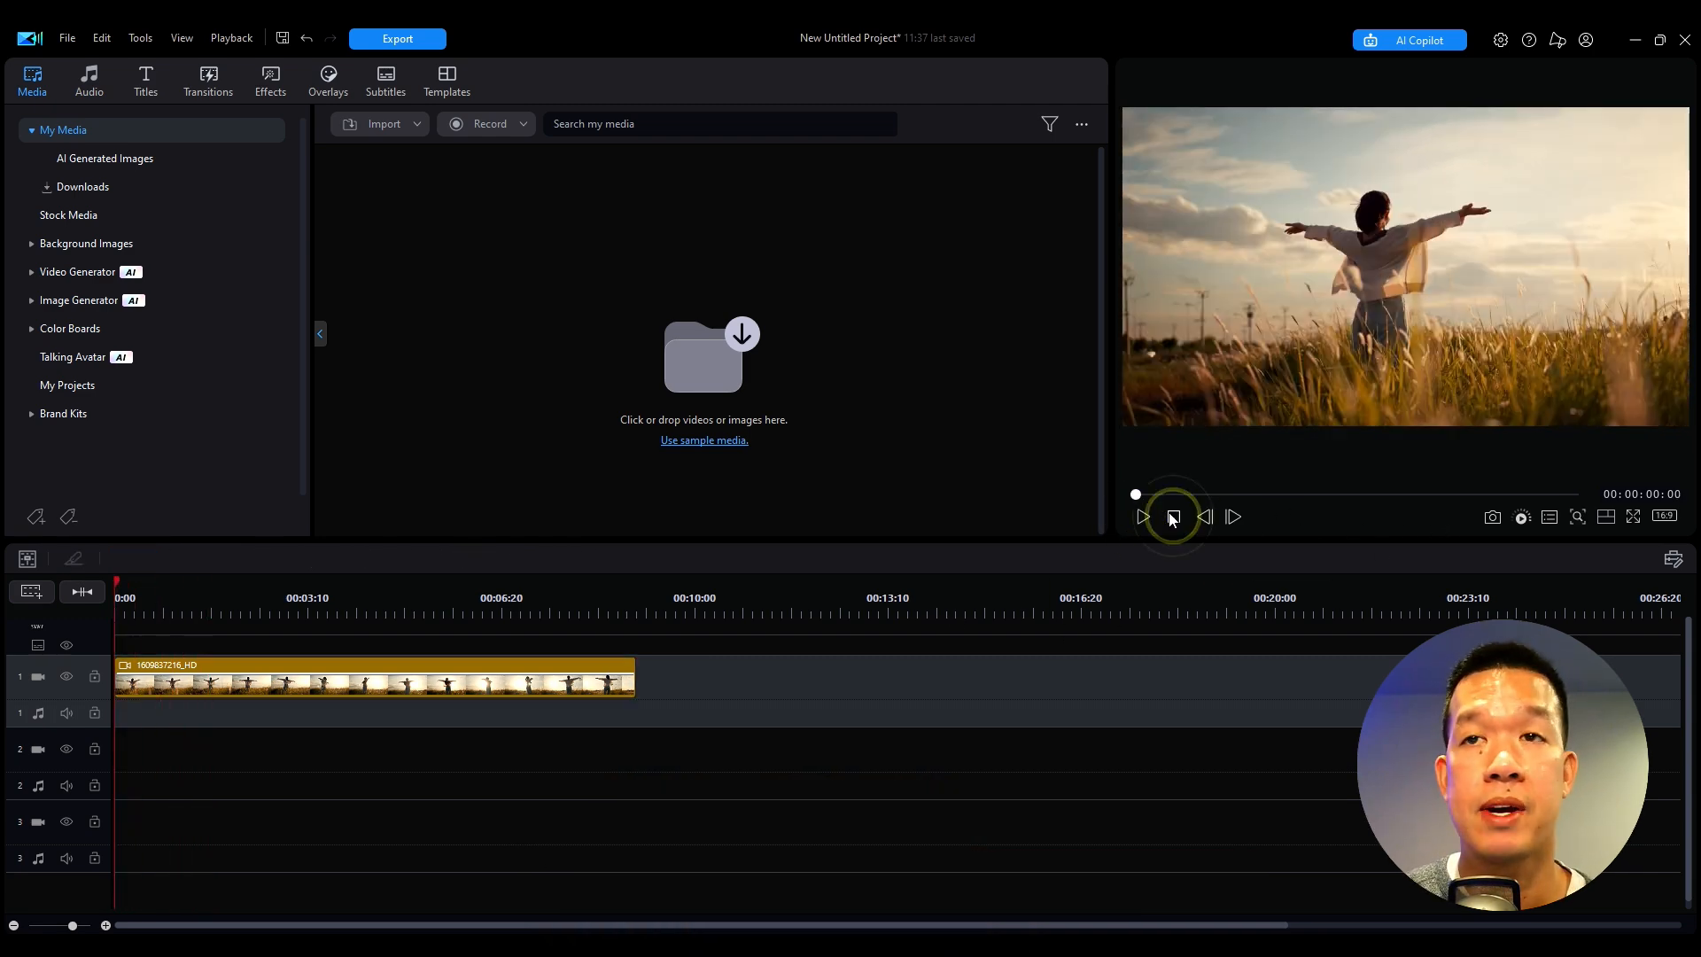
Step: Open AI Video Enhancement for the field clip, turn off Denoise, and shorten the section for enhancement from its end
click(216, 684)
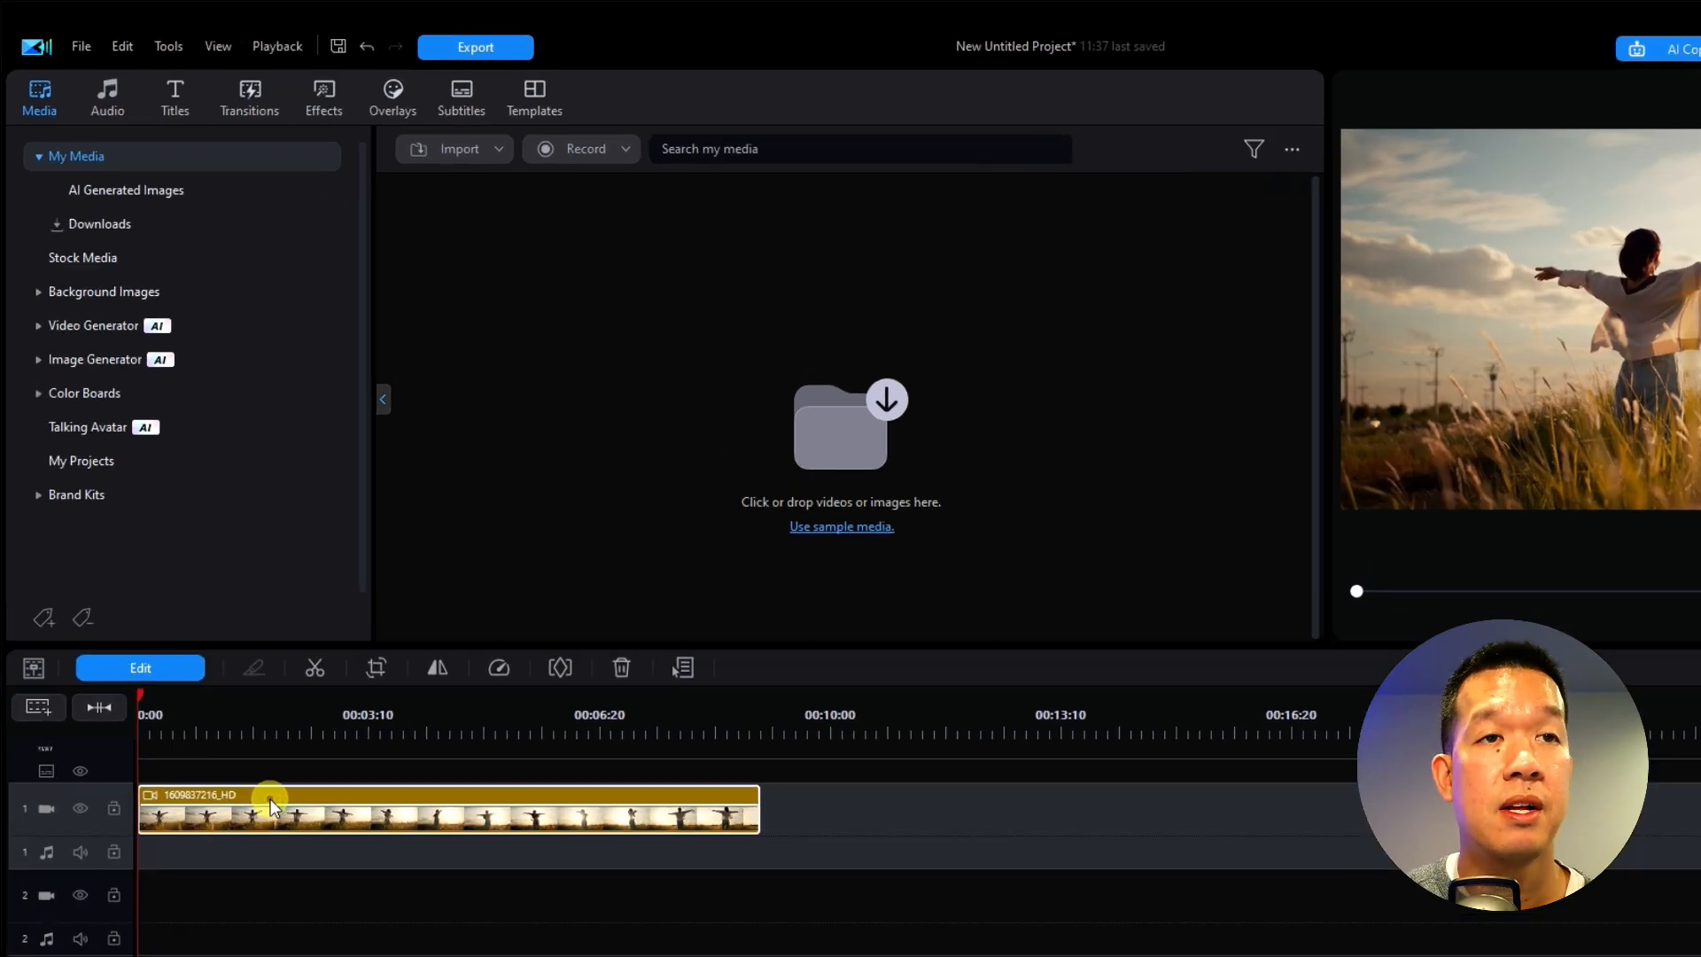
click(124, 560)
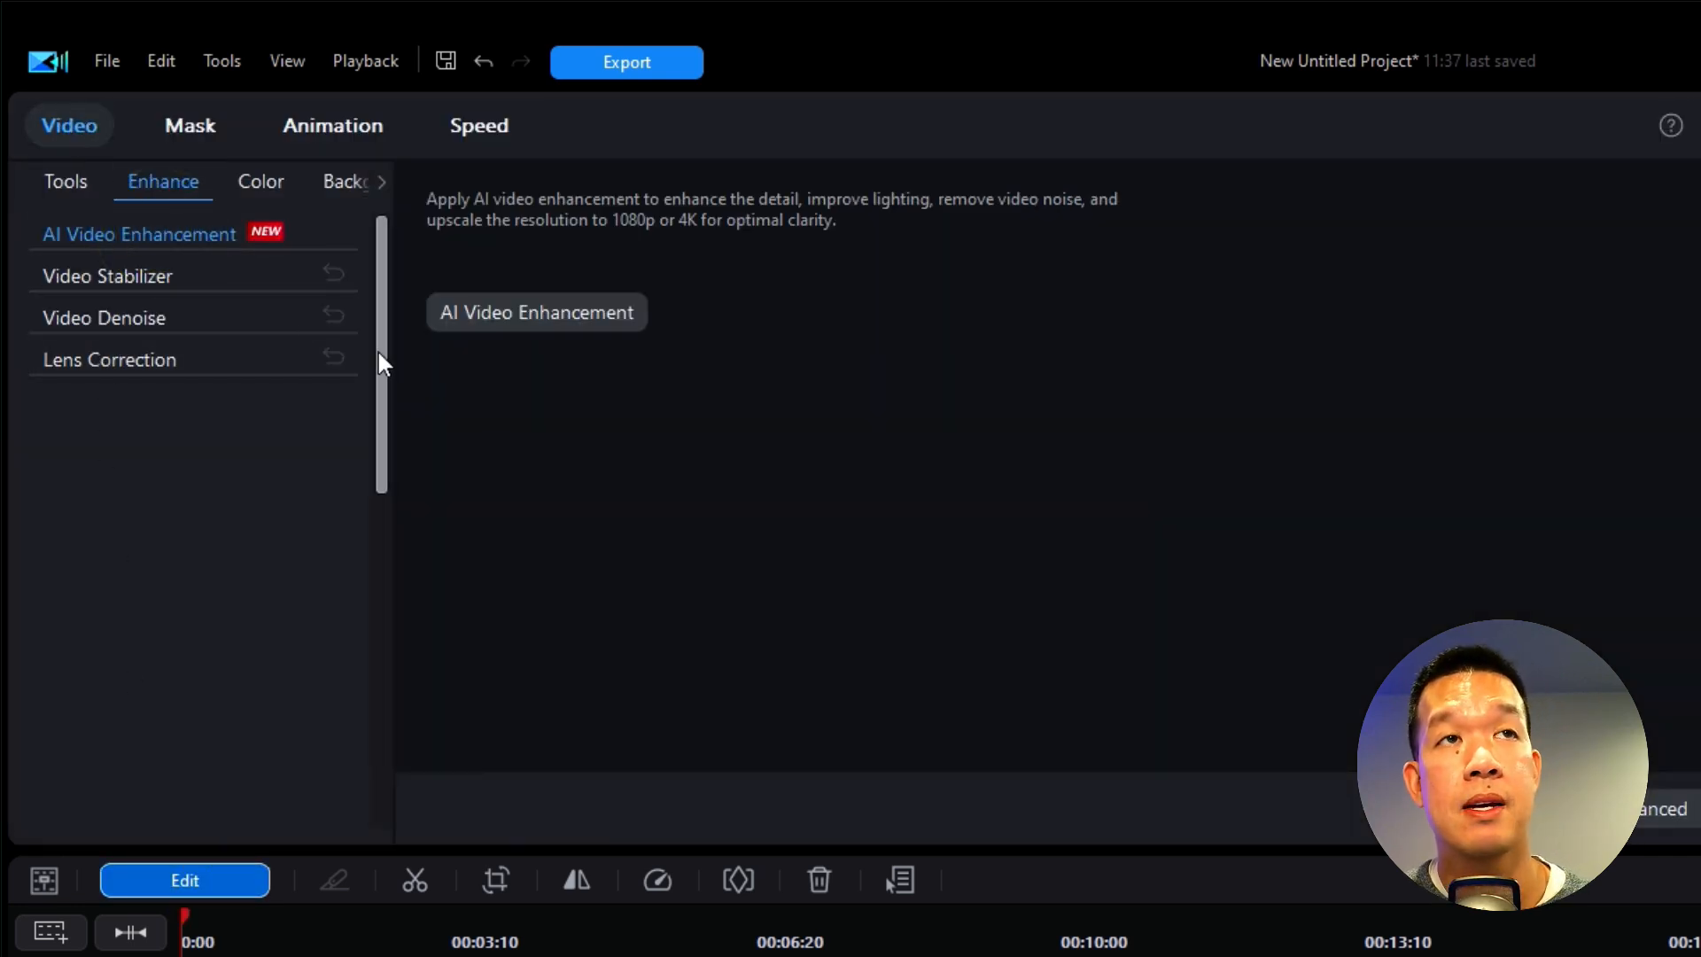
click(511, 298)
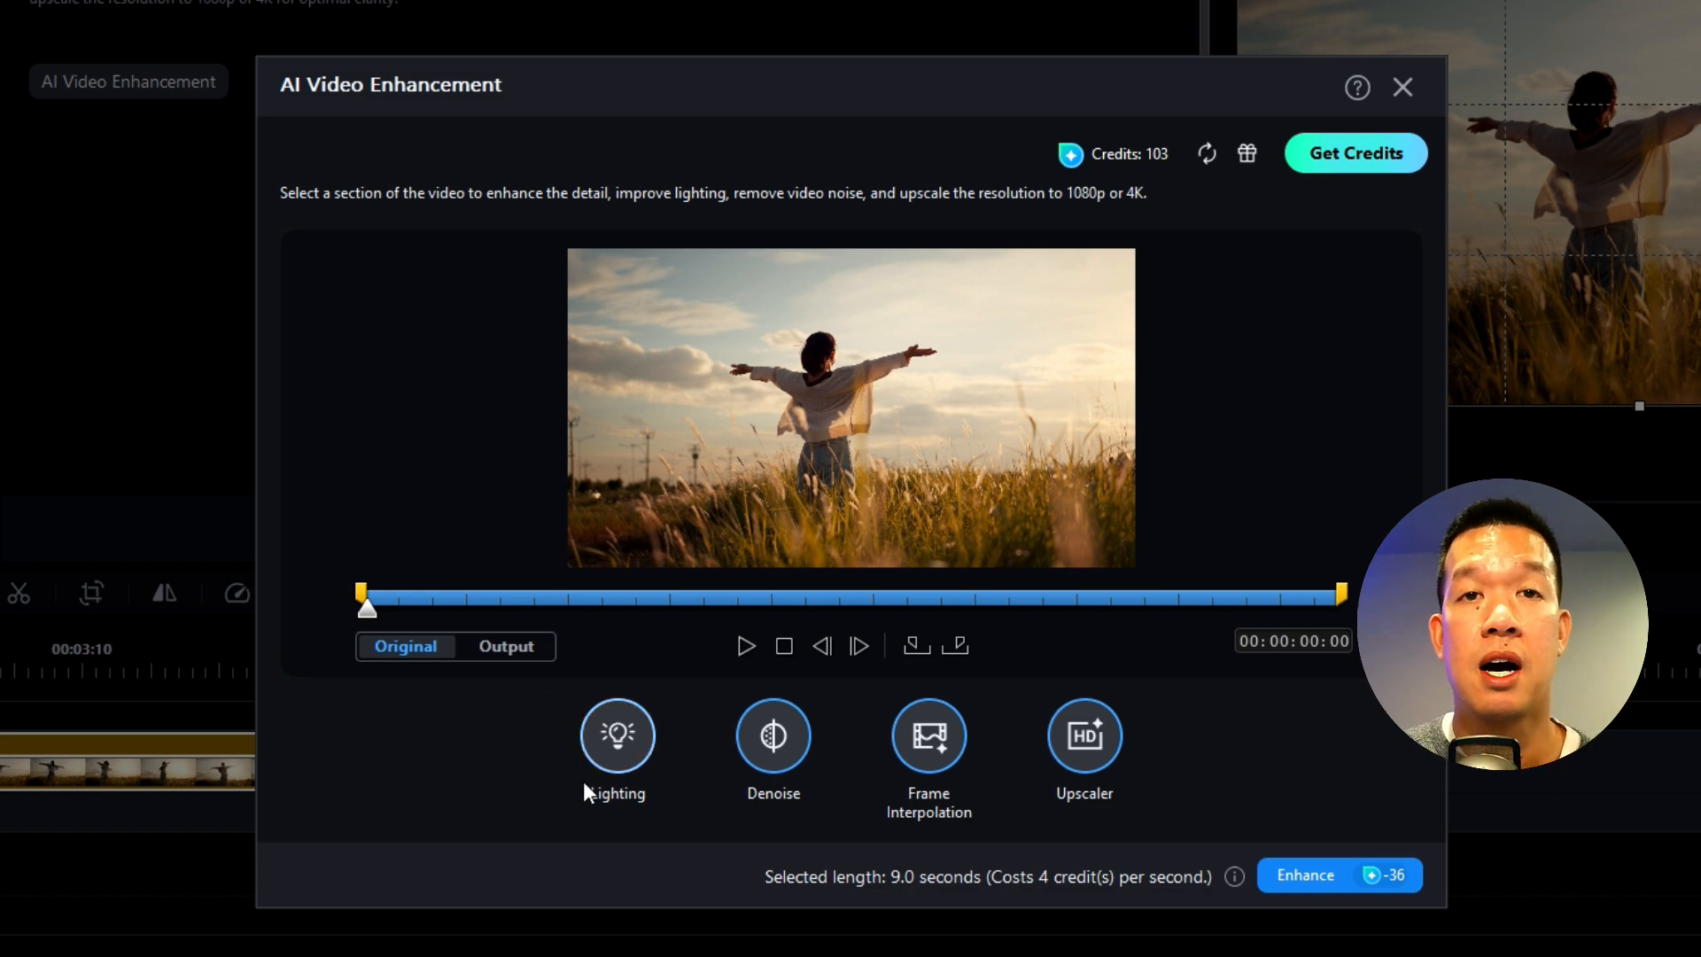
click(631, 750)
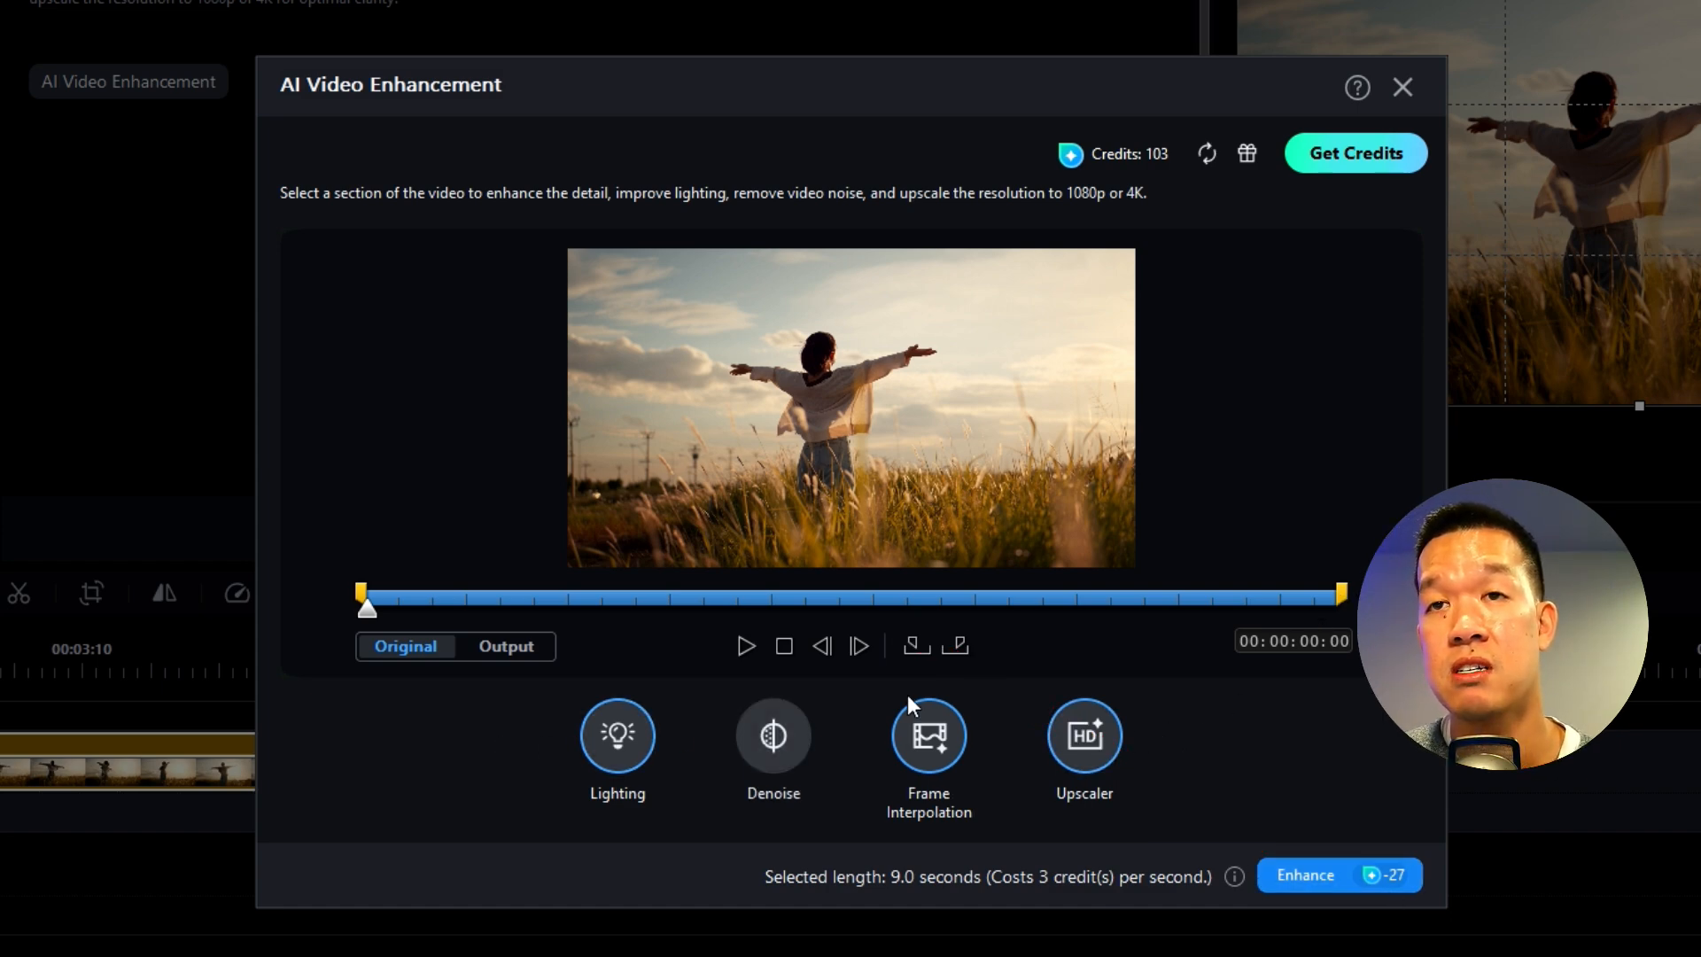
drag(1342, 593, 1242, 592)
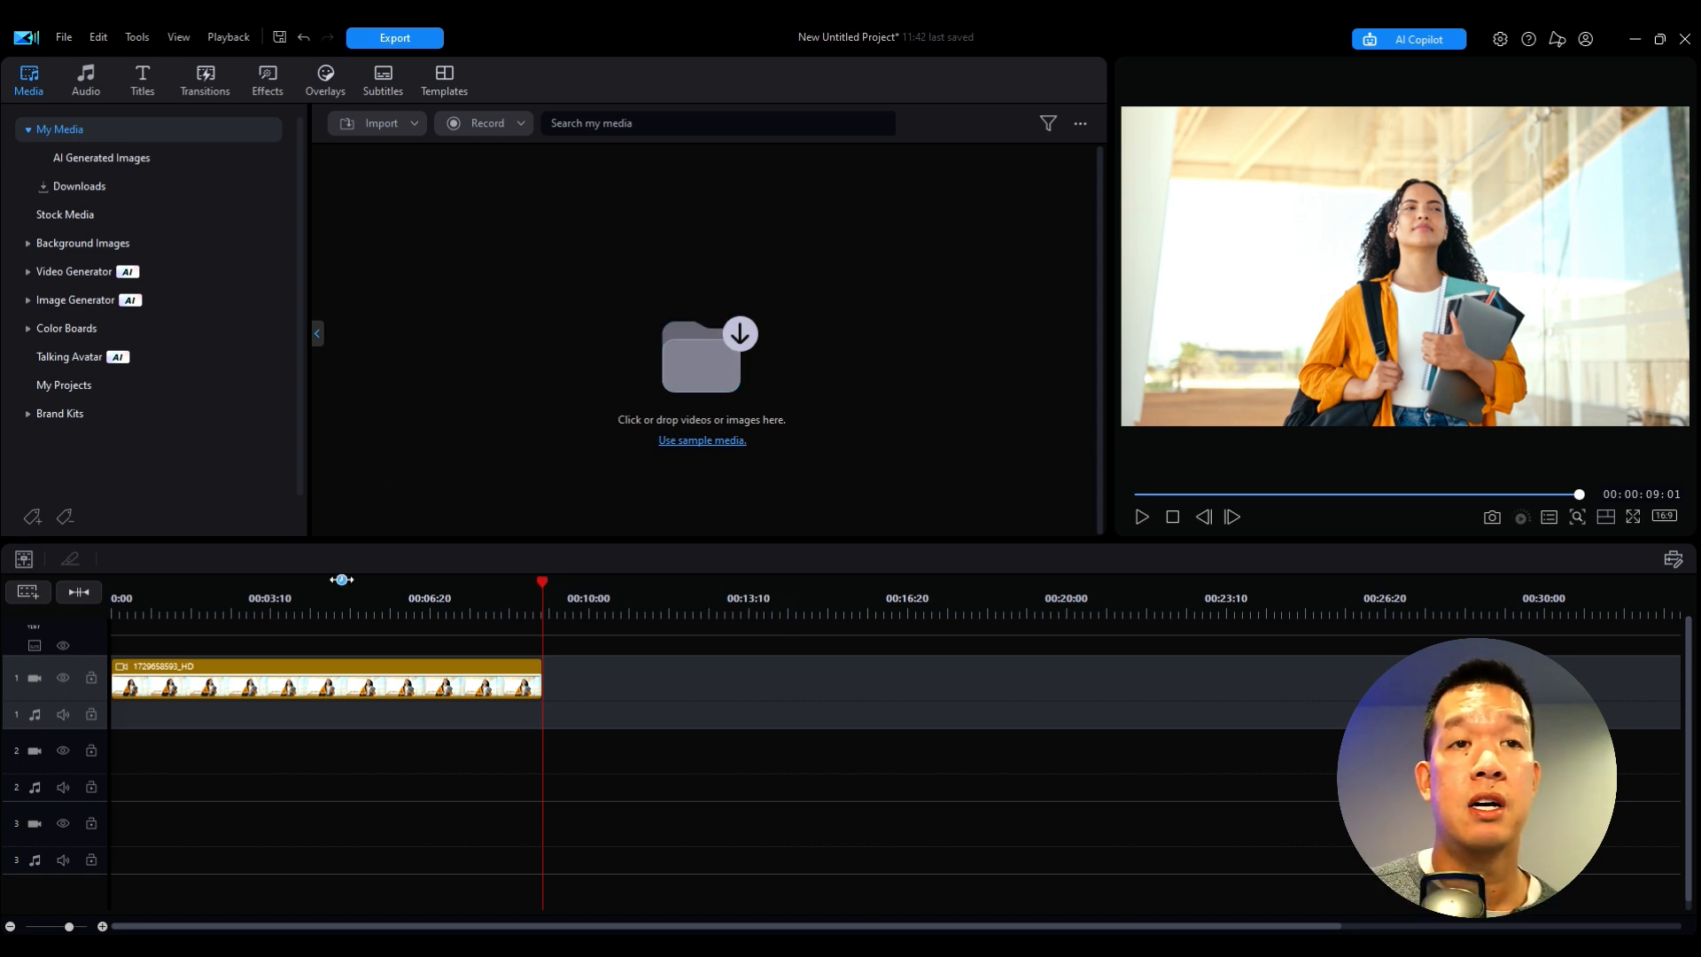
Step: Preview the cloudy glasses Face Blur effect with the clip of the woman in the orange shirt
click(438, 597)
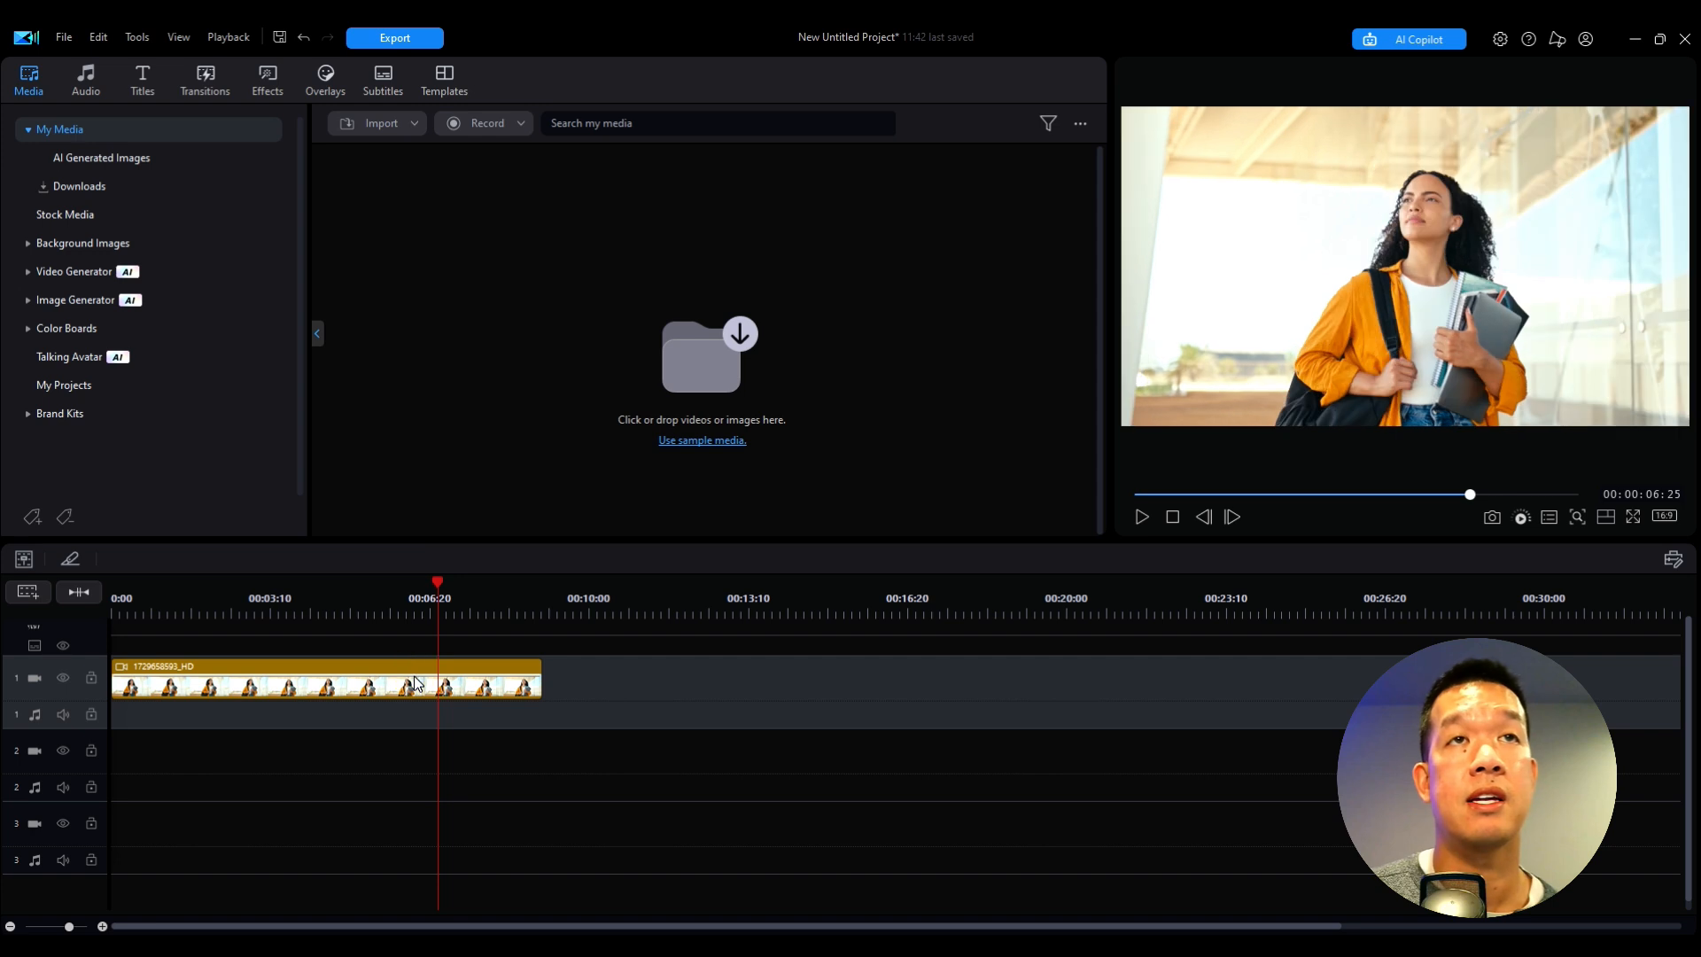
click(417, 683)
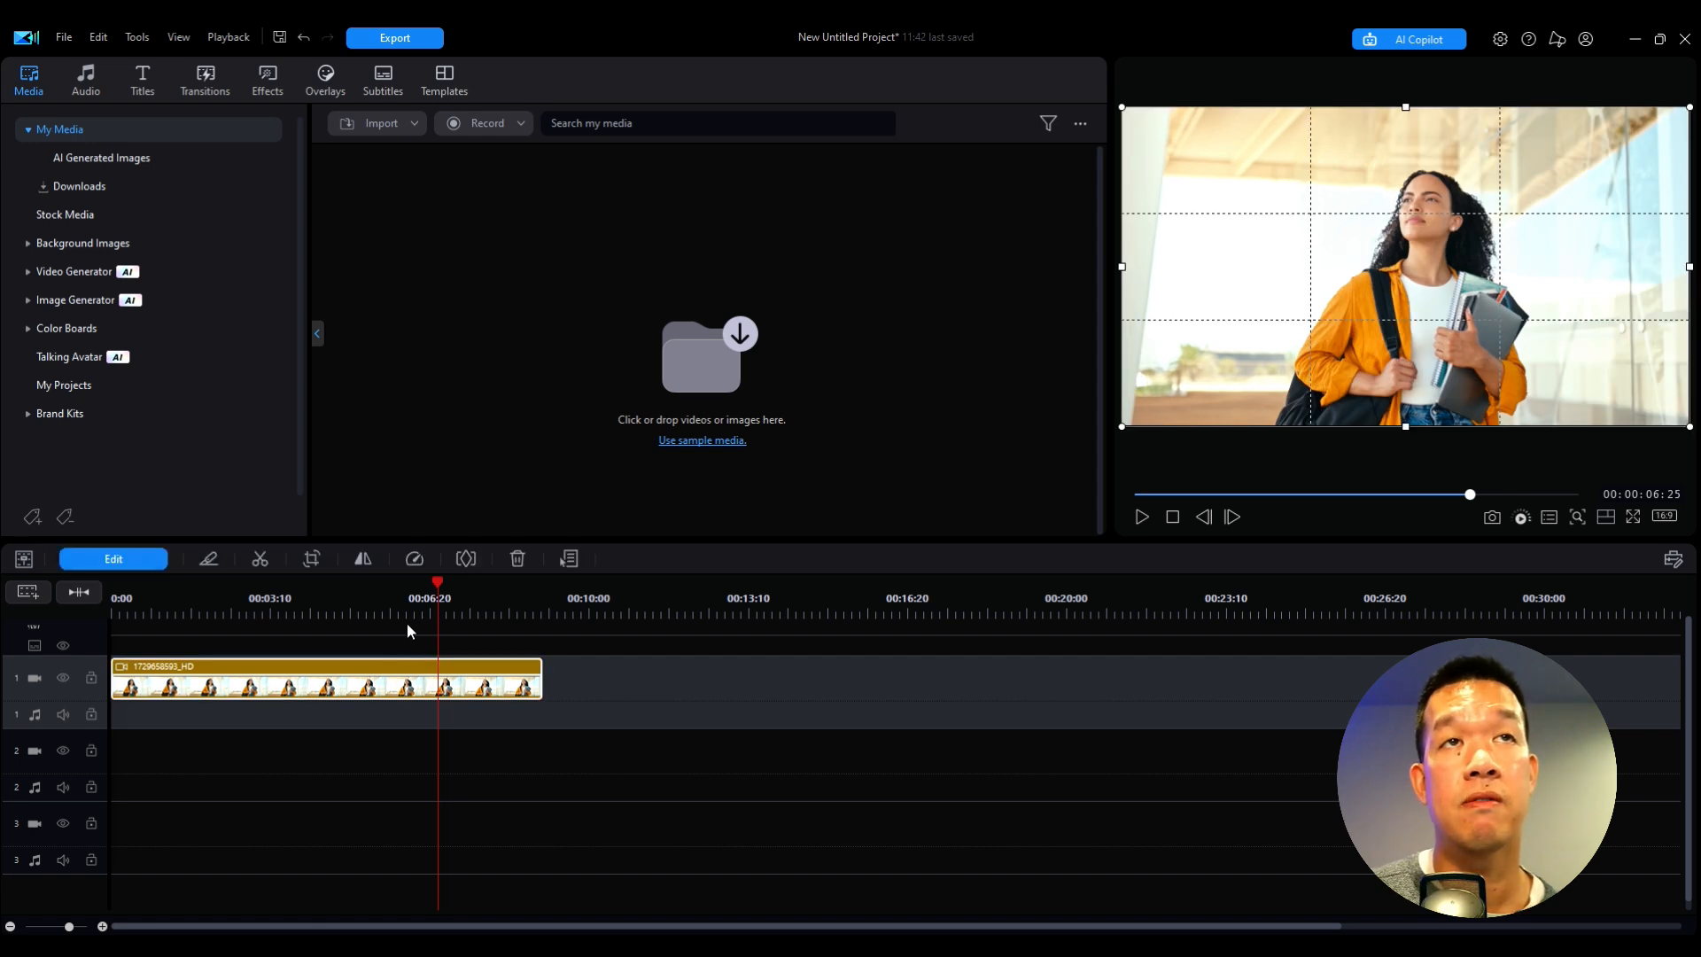
click(266, 87)
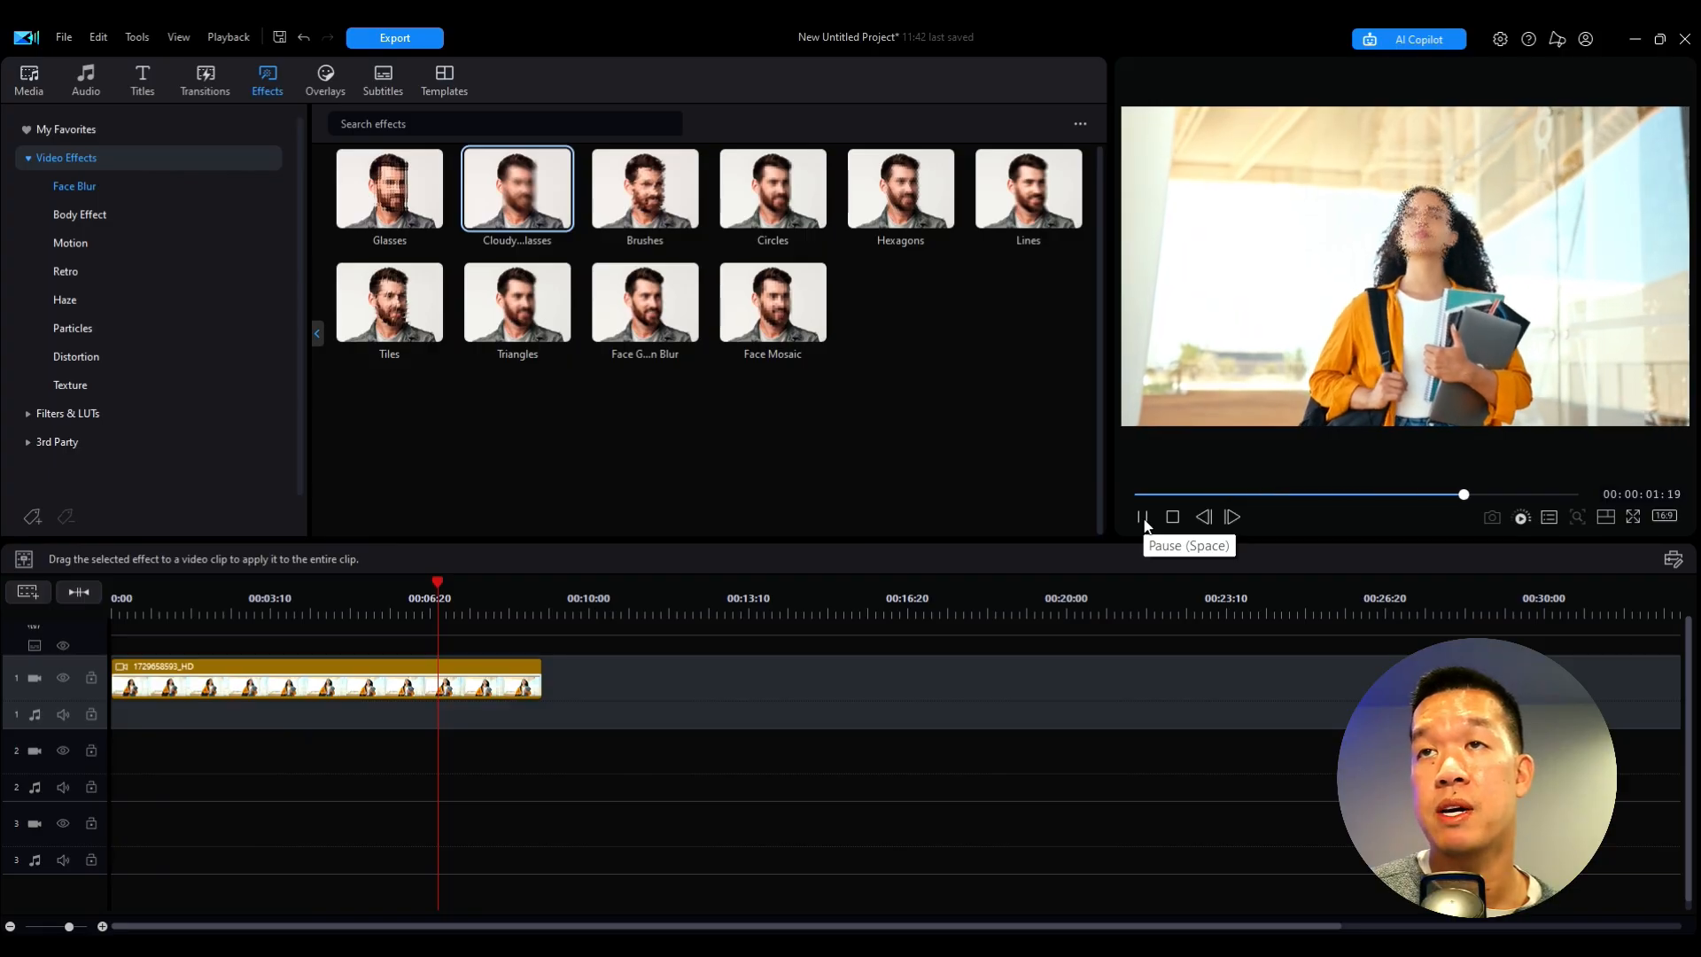
click(1167, 521)
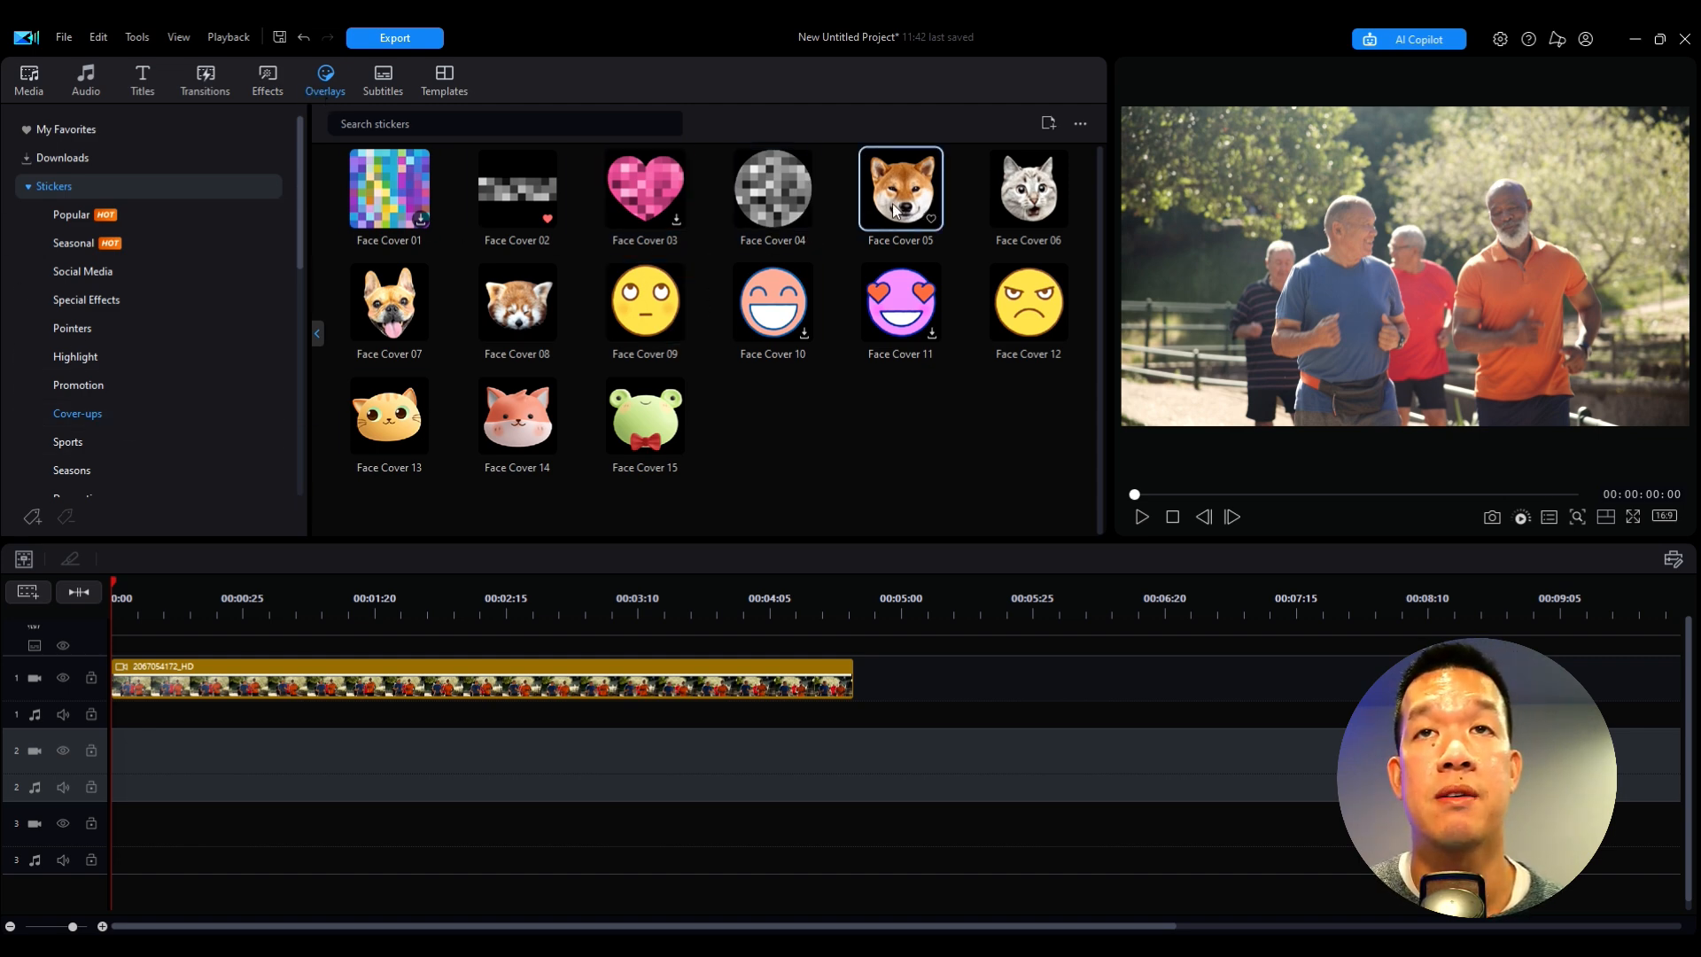
Step: Add the Face Cover 05 sticker to the start of track 2 and trim it to end with the runners clip
drag(901, 197, 97, 767)
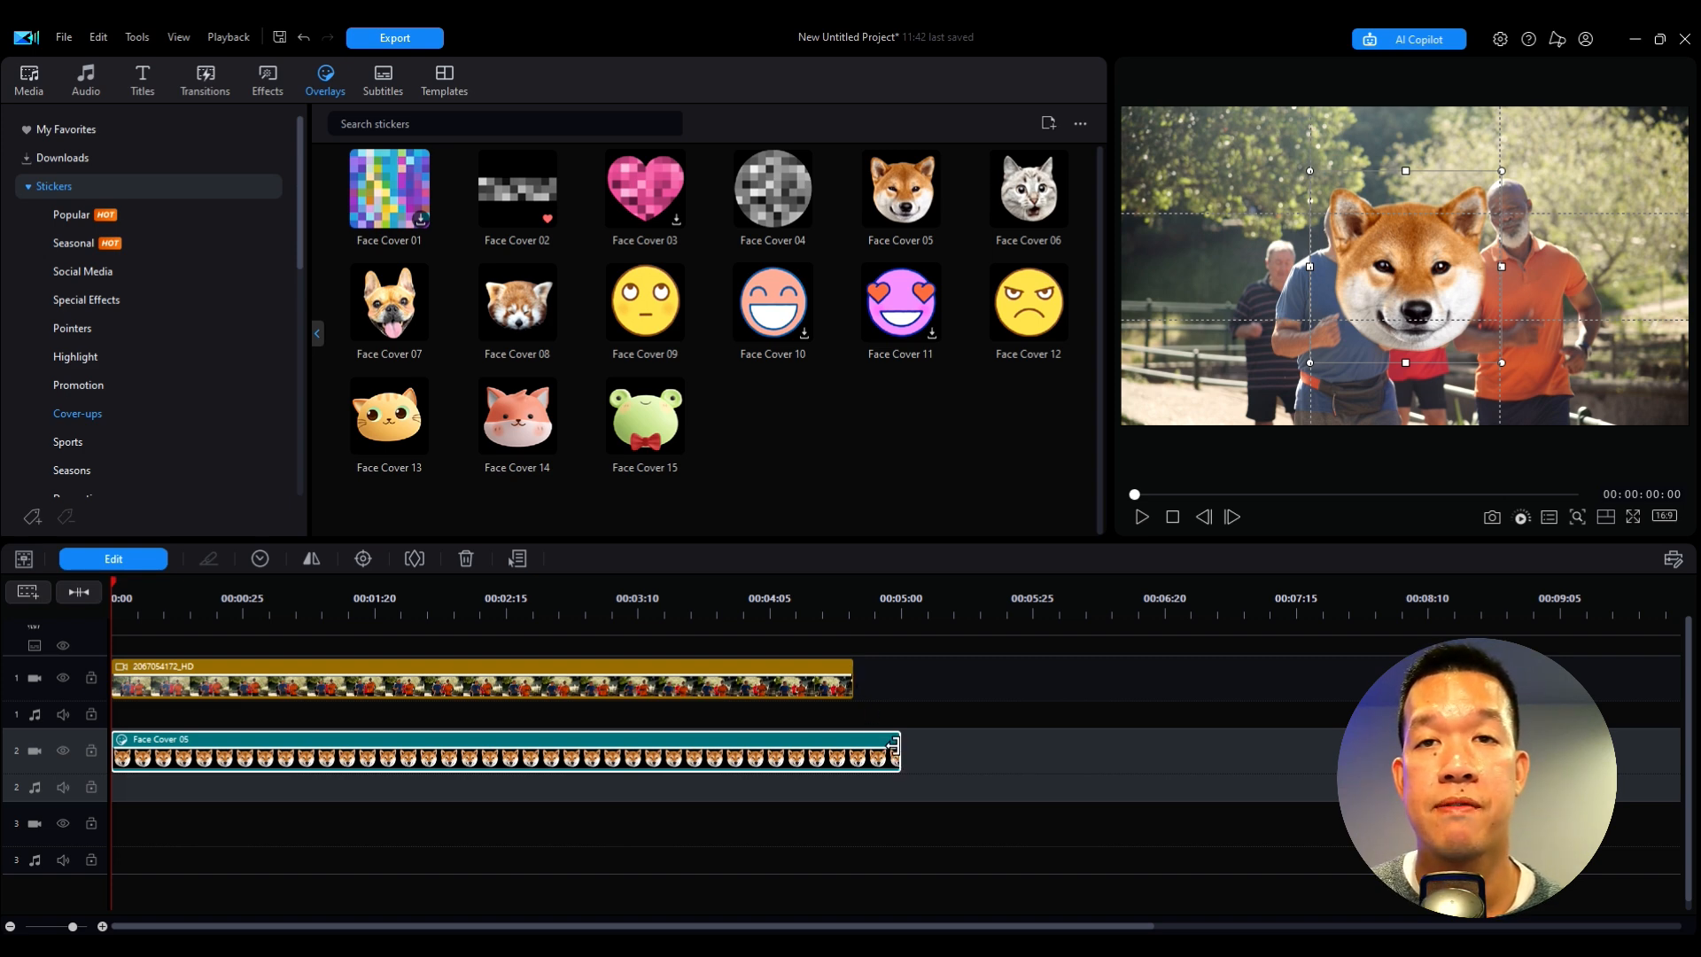
drag(900, 745, 853, 740)
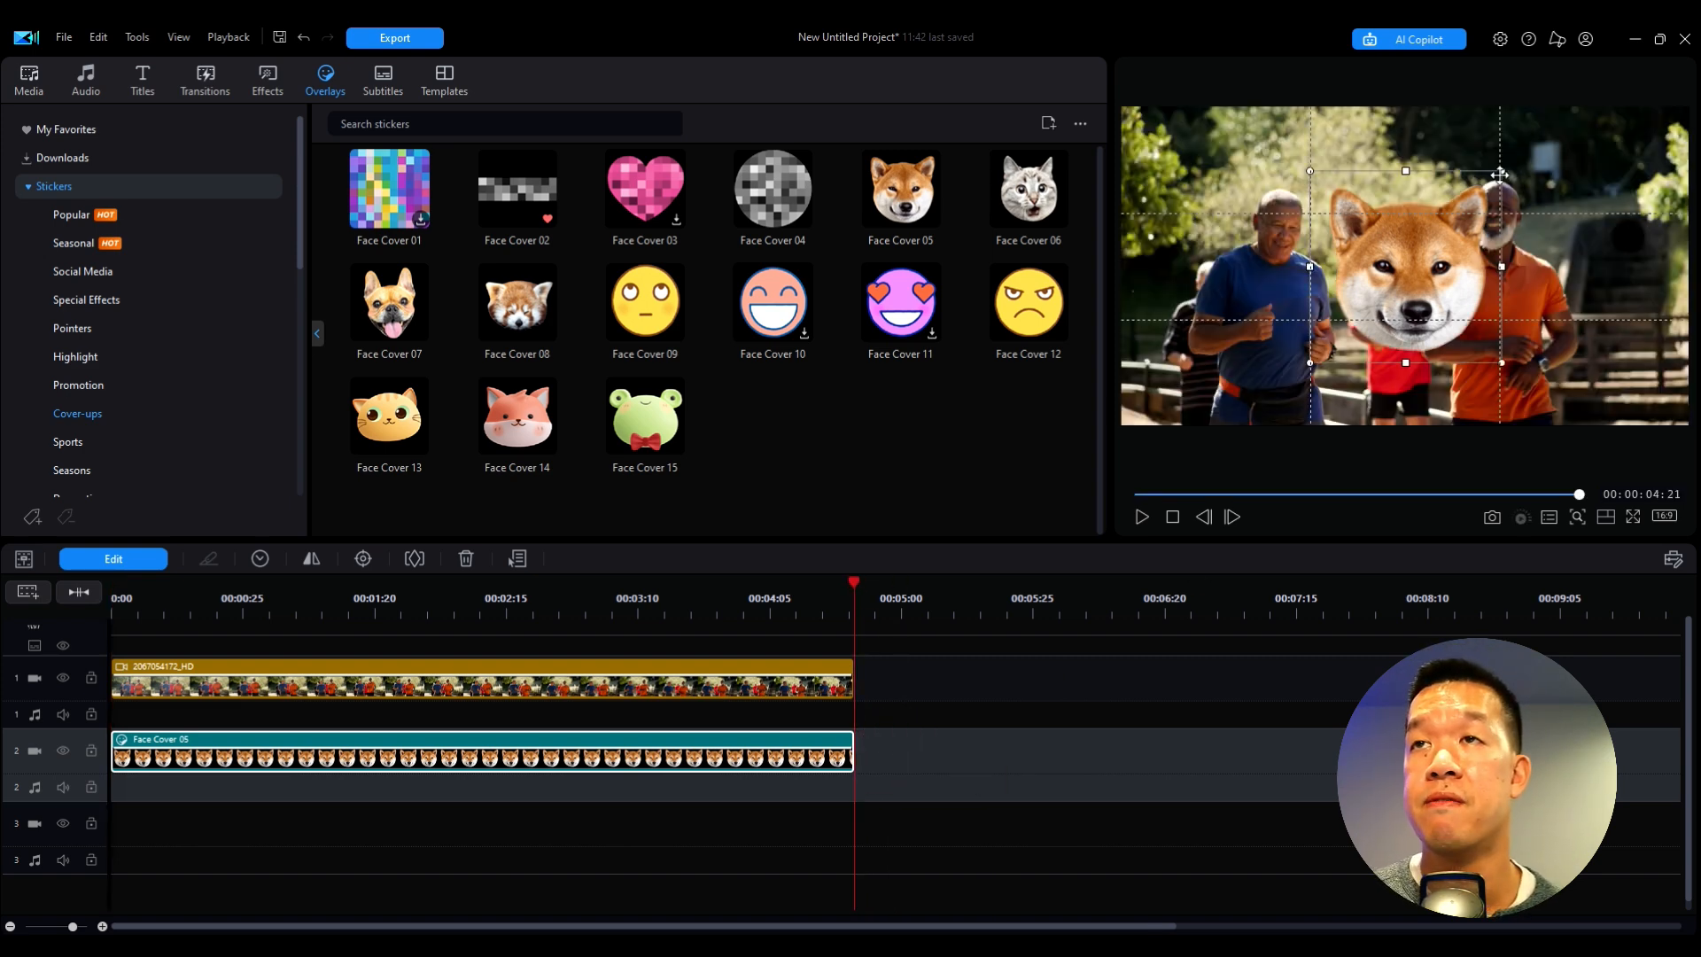
Step: At the start of the clip, shrink the Shiba dog sticker and place it over the face of the runner in blue
drag(853, 585, 76, 604)
click(169, 751)
click(1475, 282)
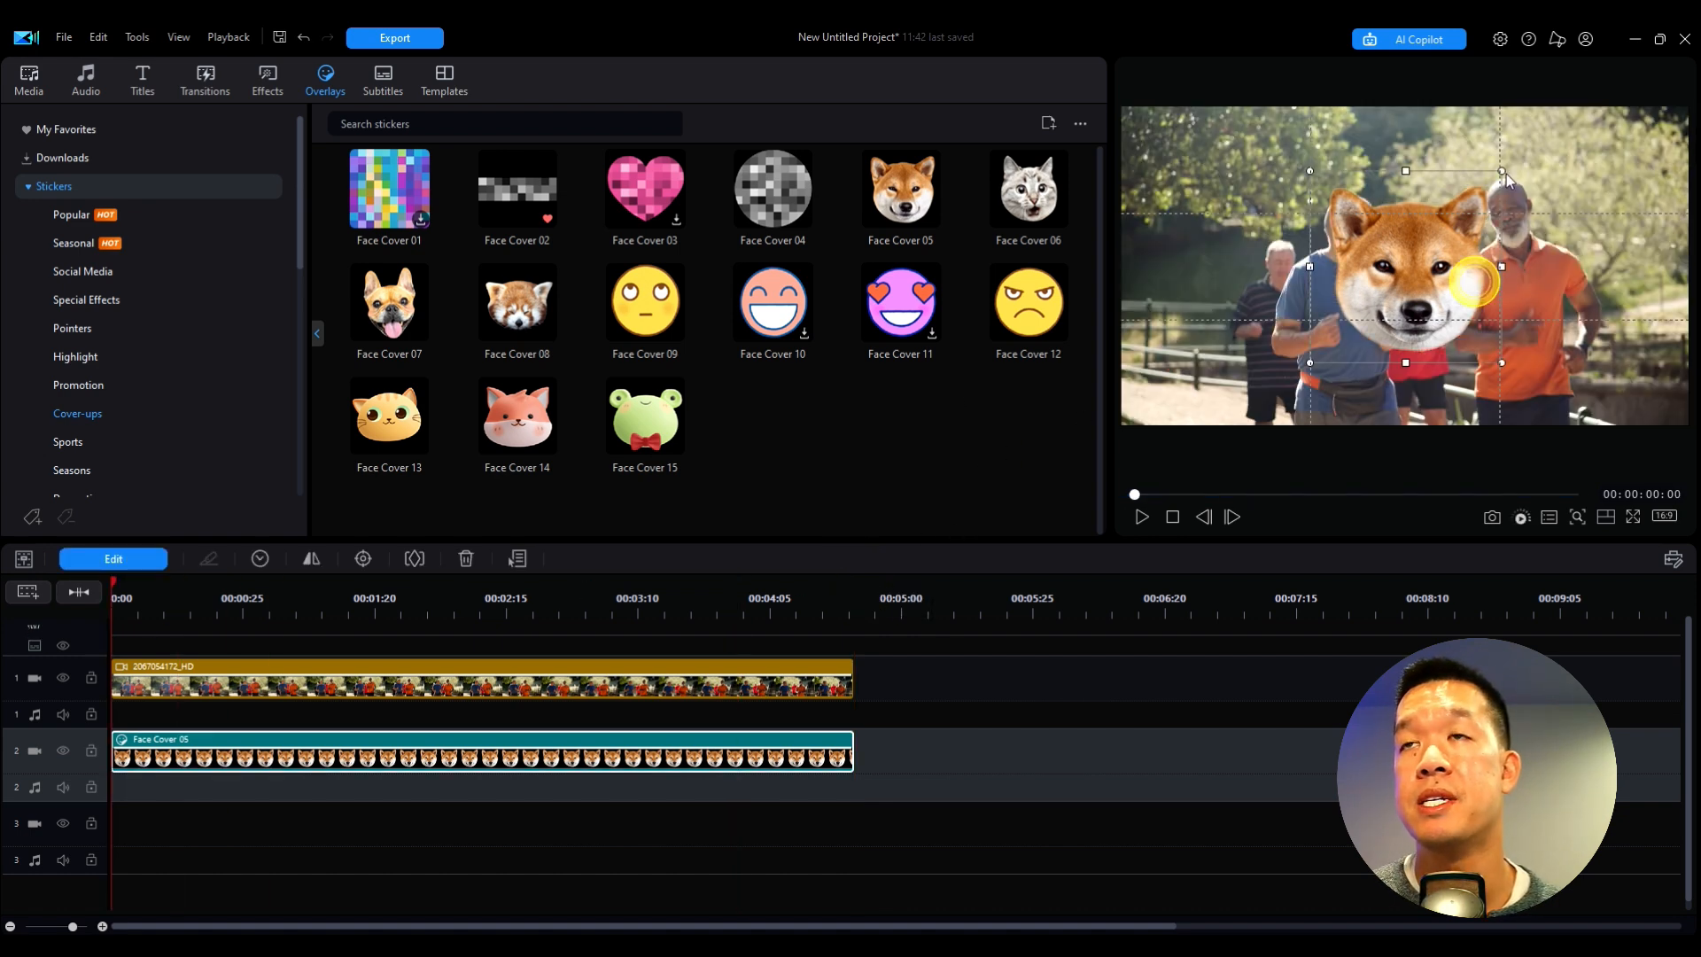
drag(1358, 218, 1354, 216)
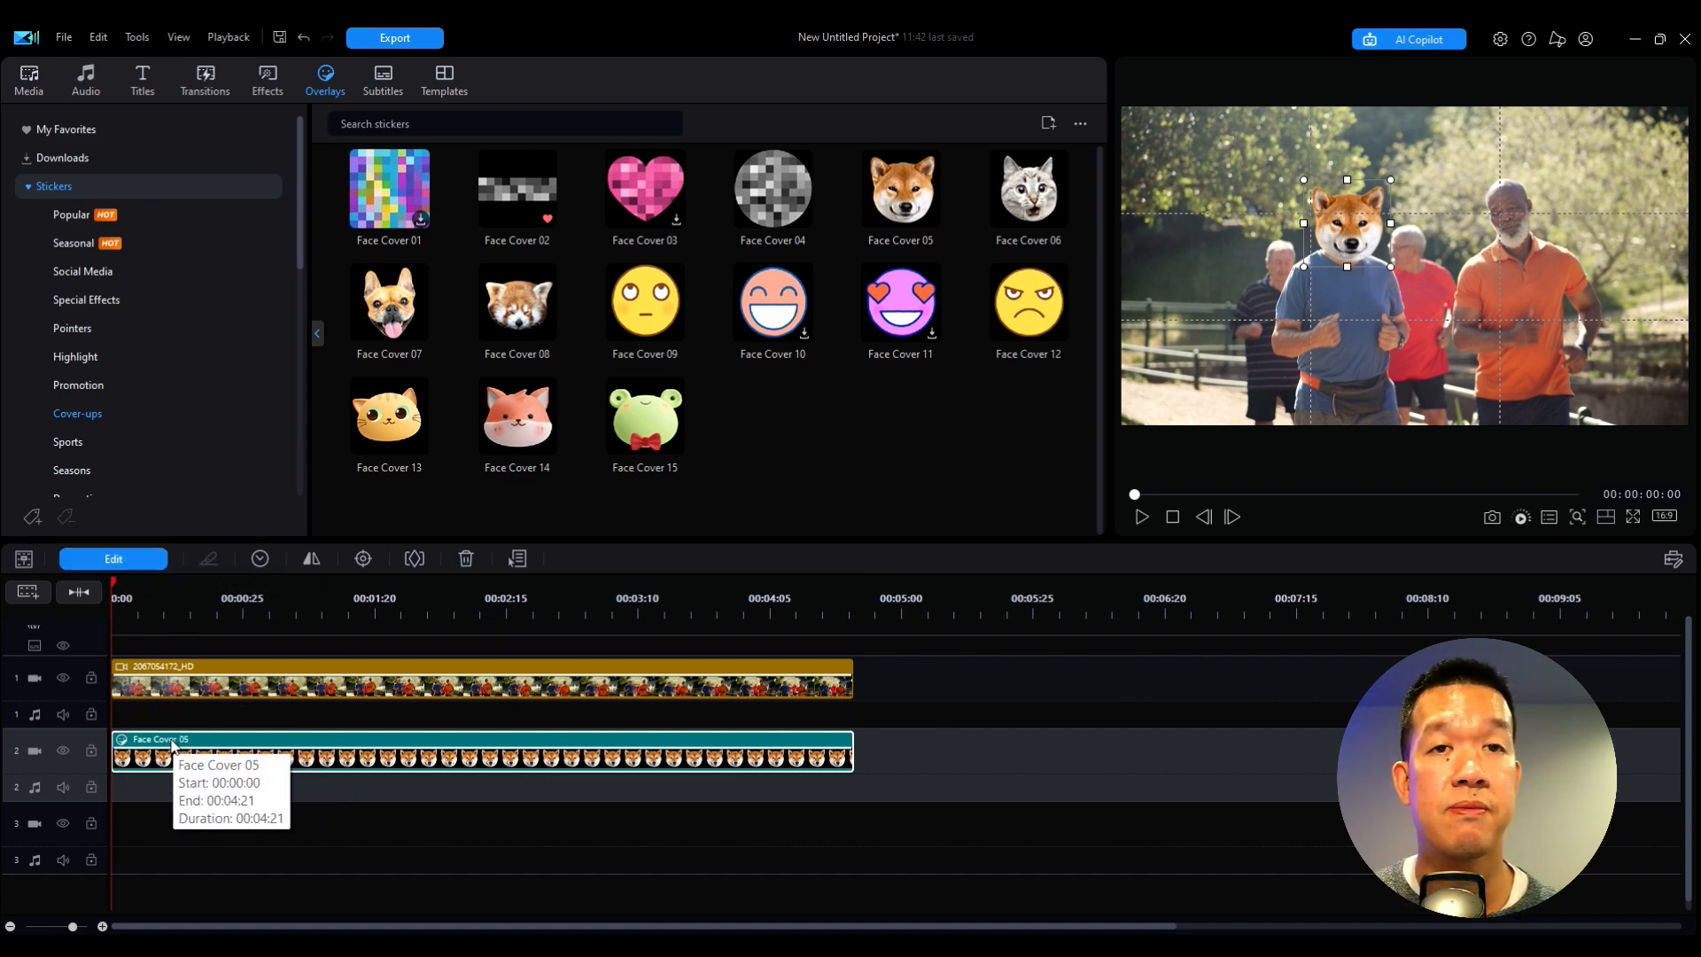
Step: Motion-track the blue-shirted runner's head for the Shiba sticker, fitting the tracking box around the face, and play back the result
click(133, 559)
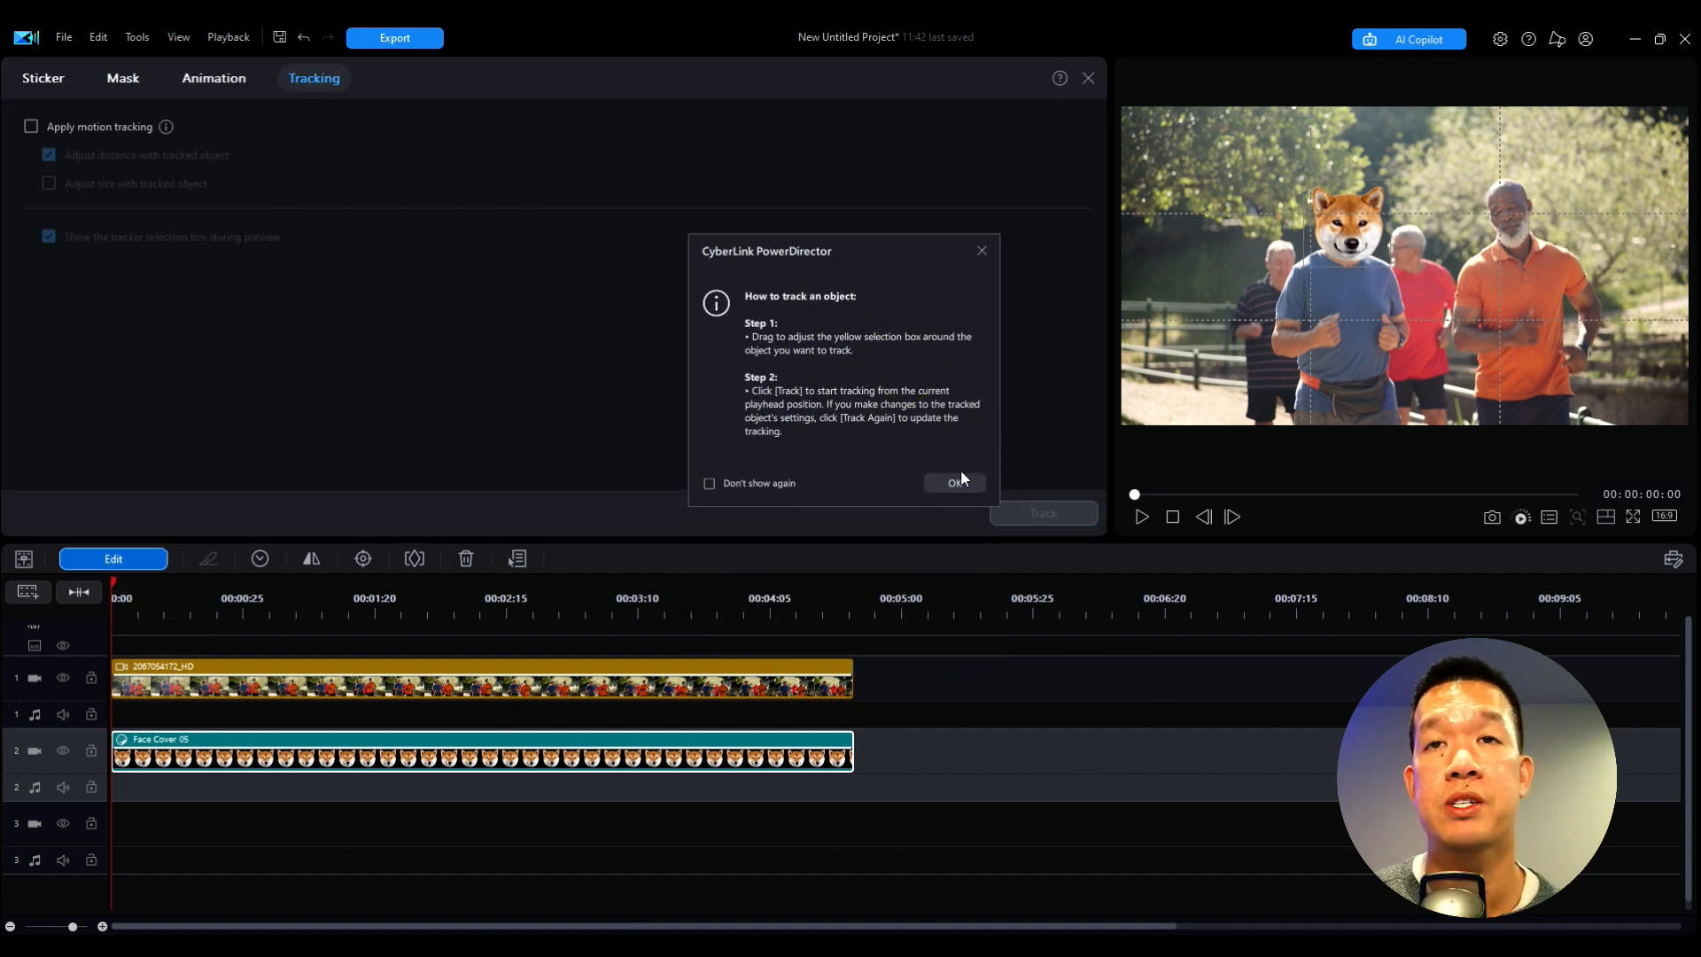
click(955, 482)
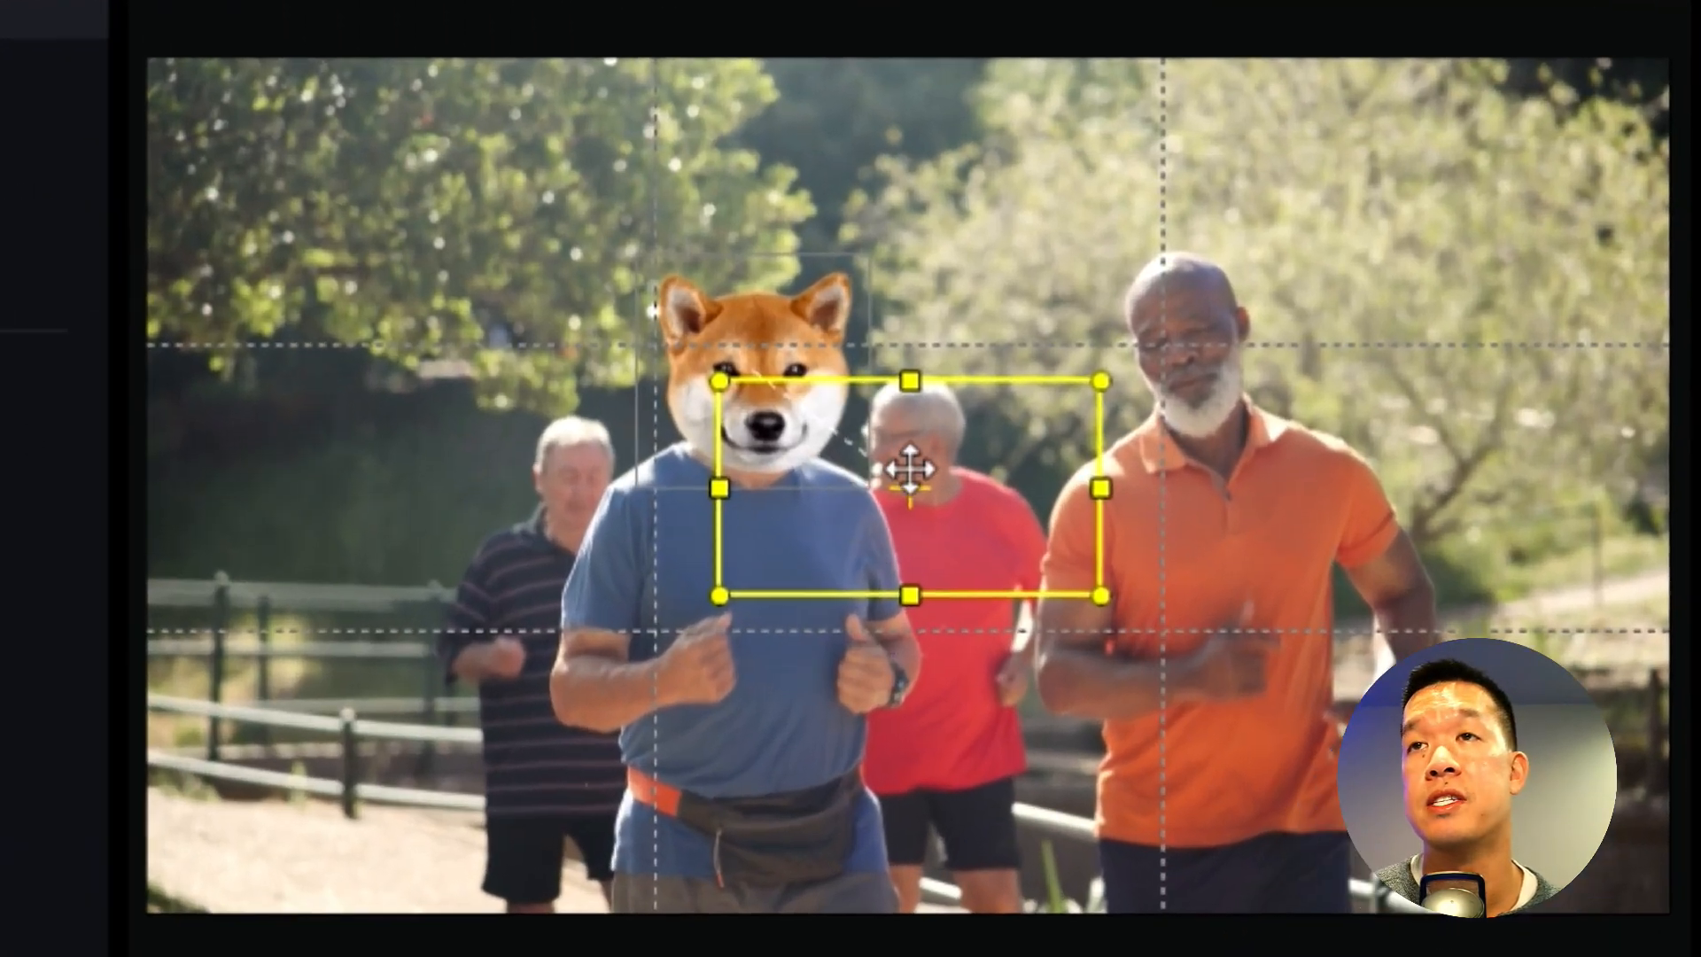
drag(1105, 413, 997, 346)
drag(771, 413, 749, 380)
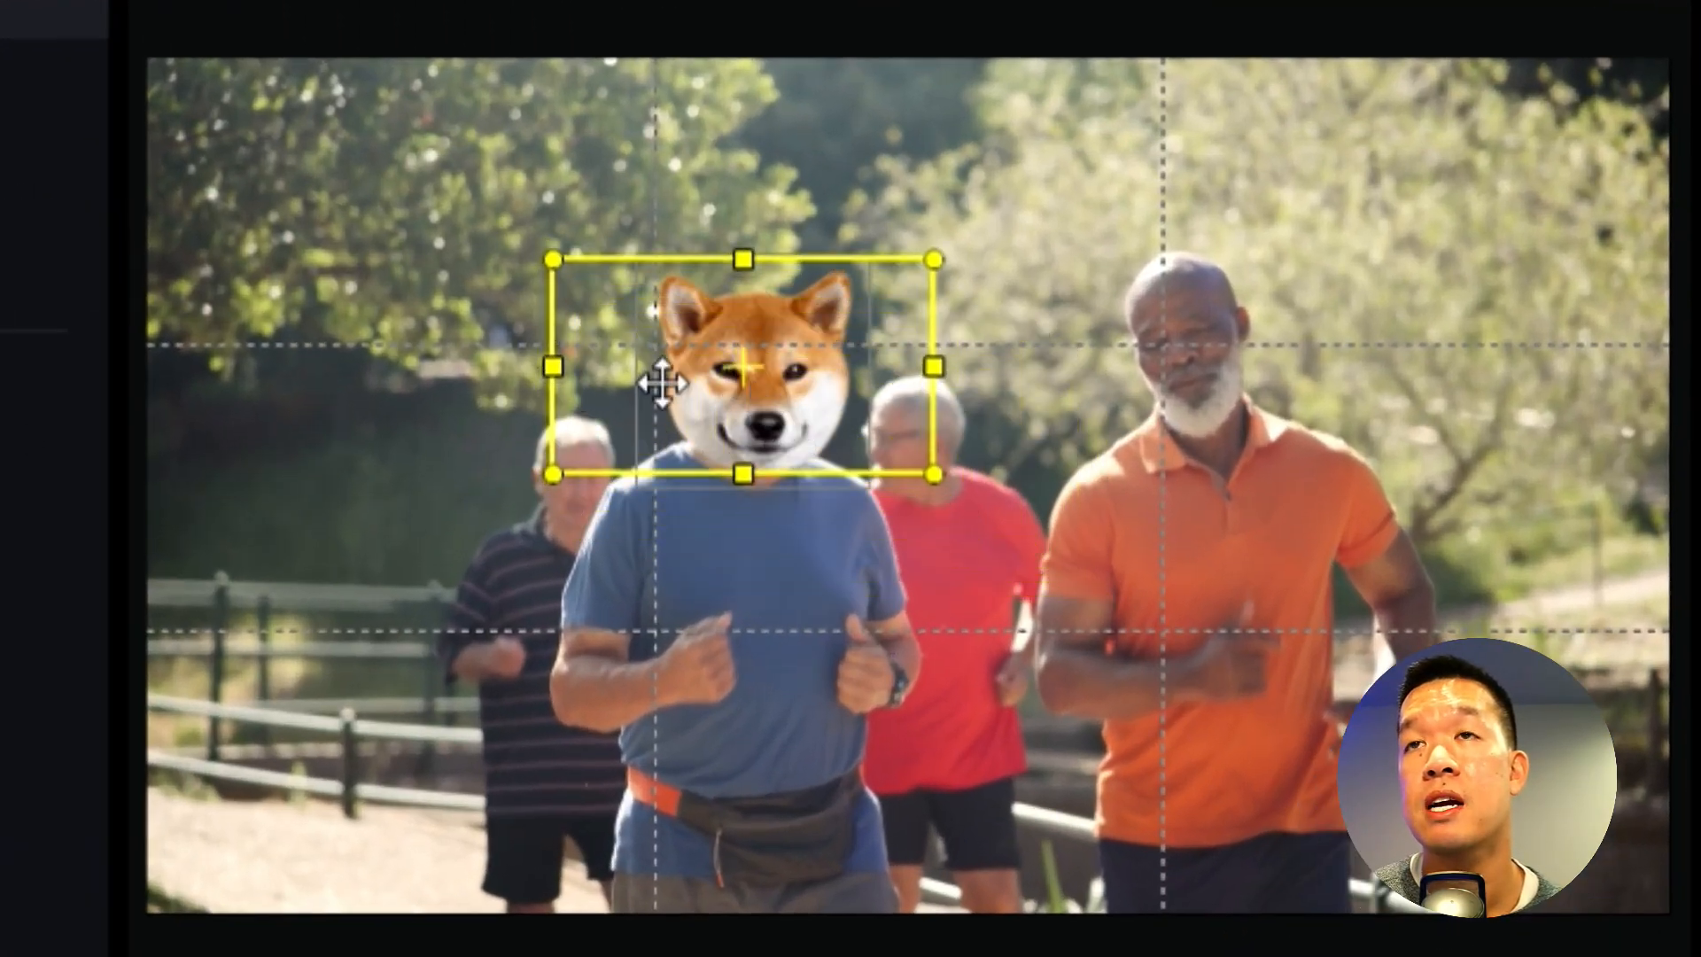
drag(570, 368, 730, 365)
drag(937, 251, 911, 286)
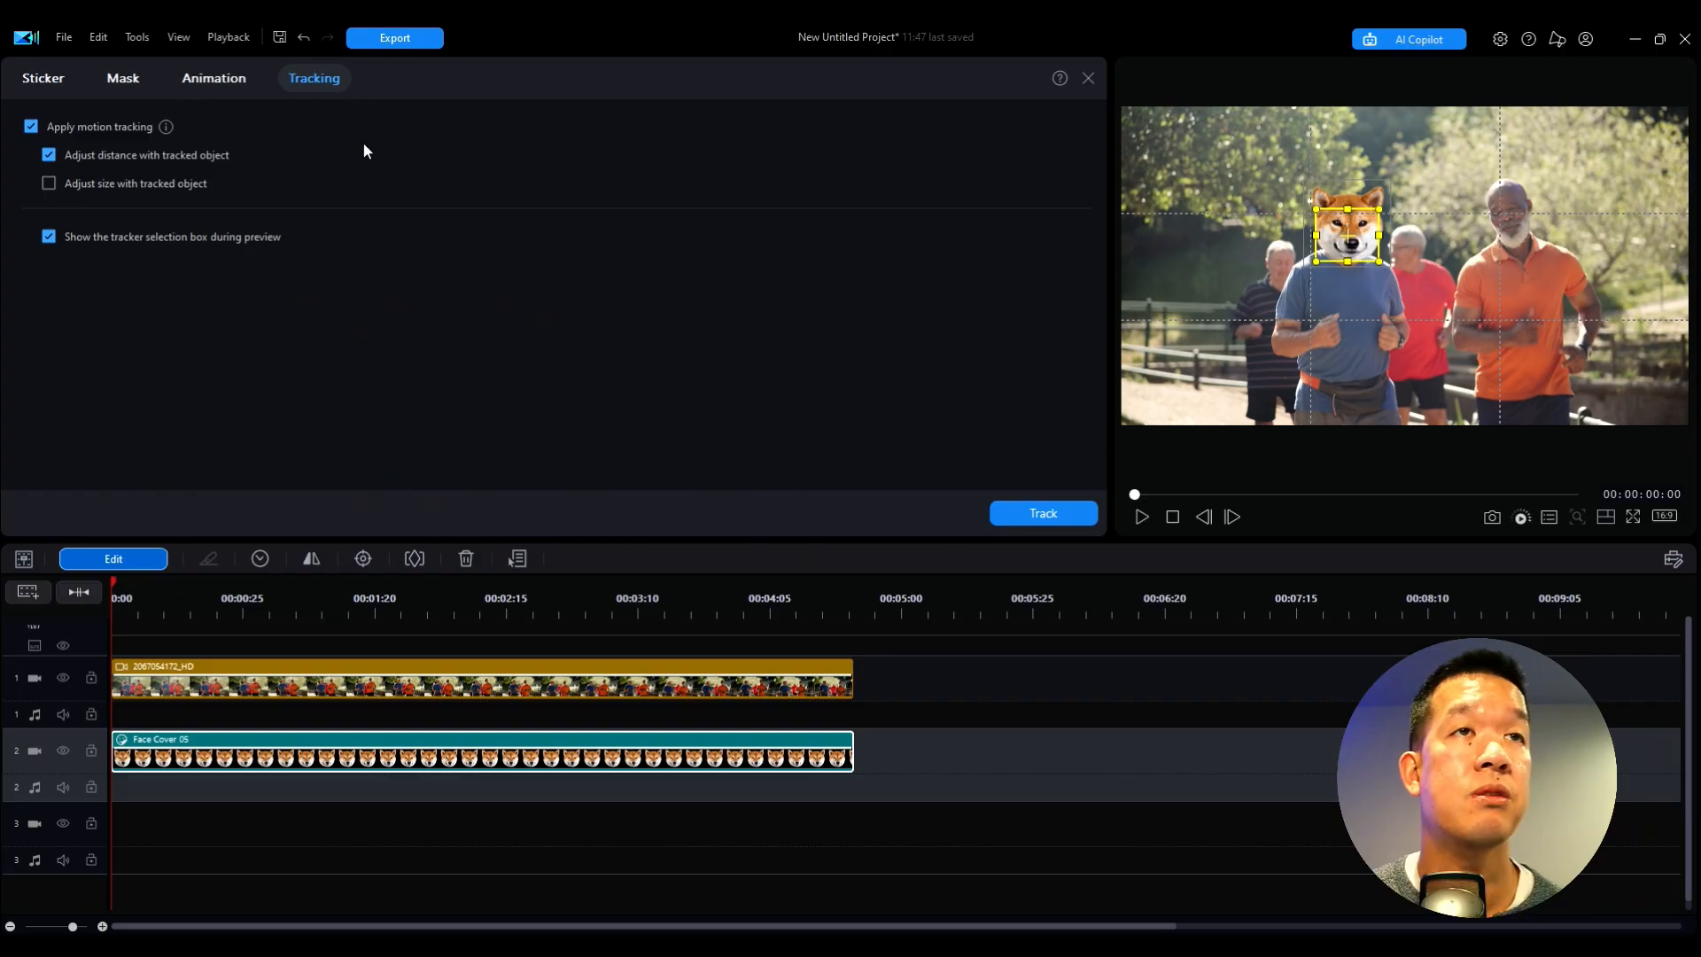
click(1034, 520)
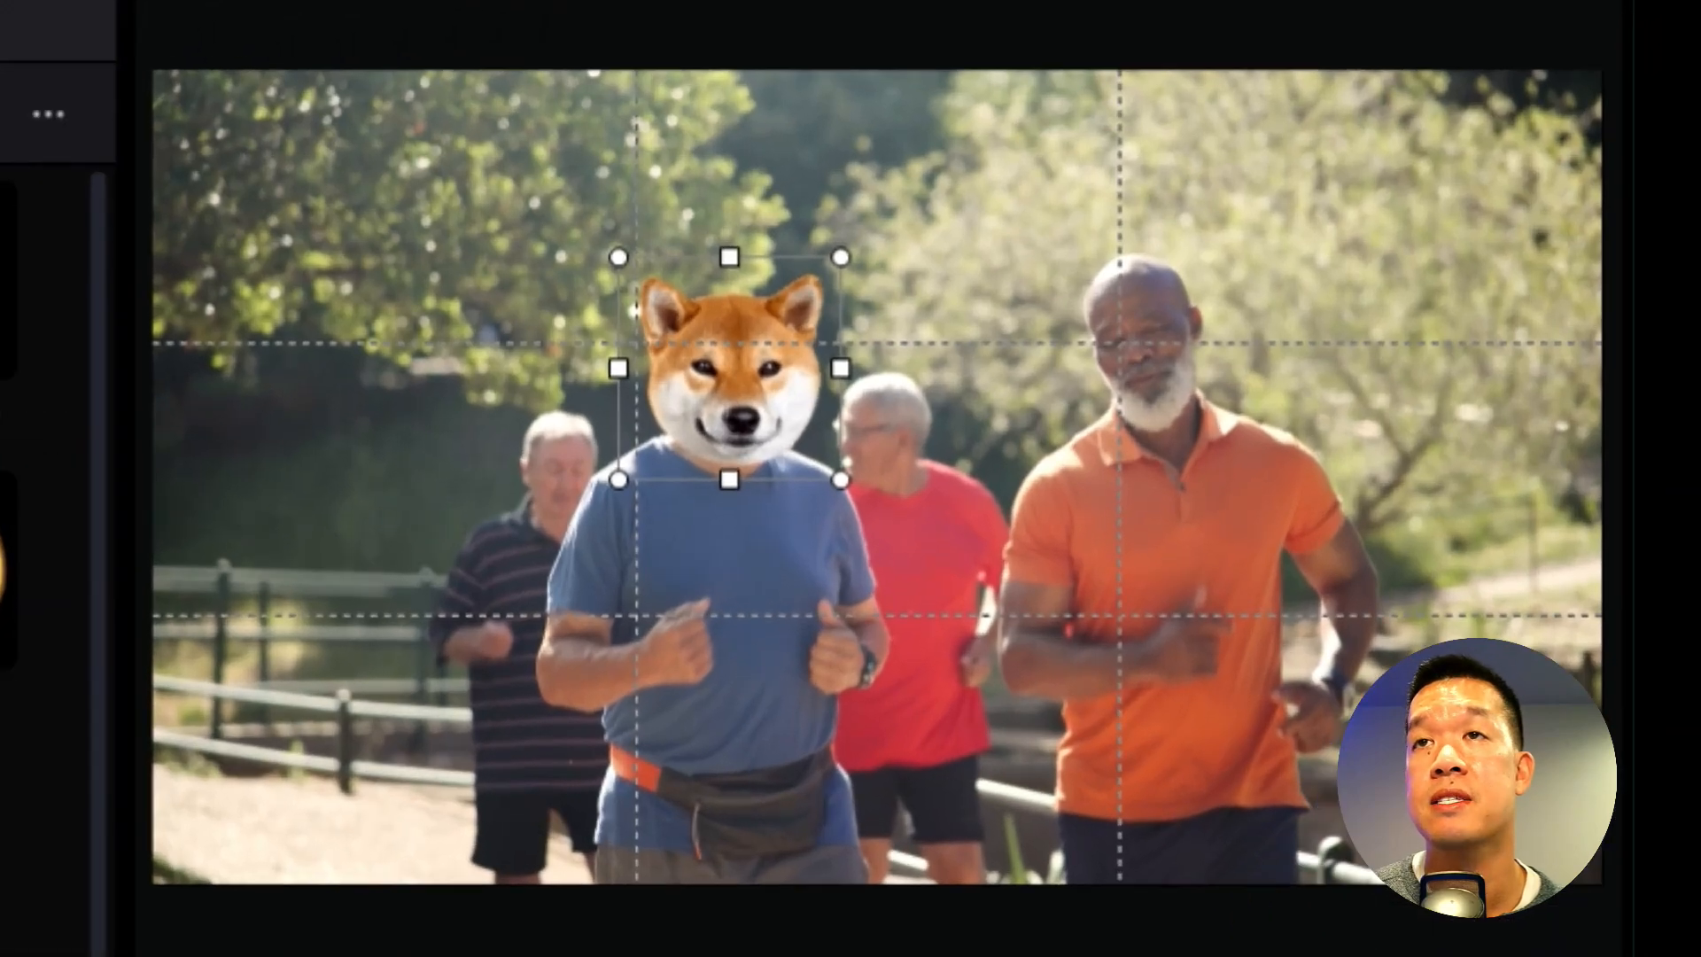
key(space)
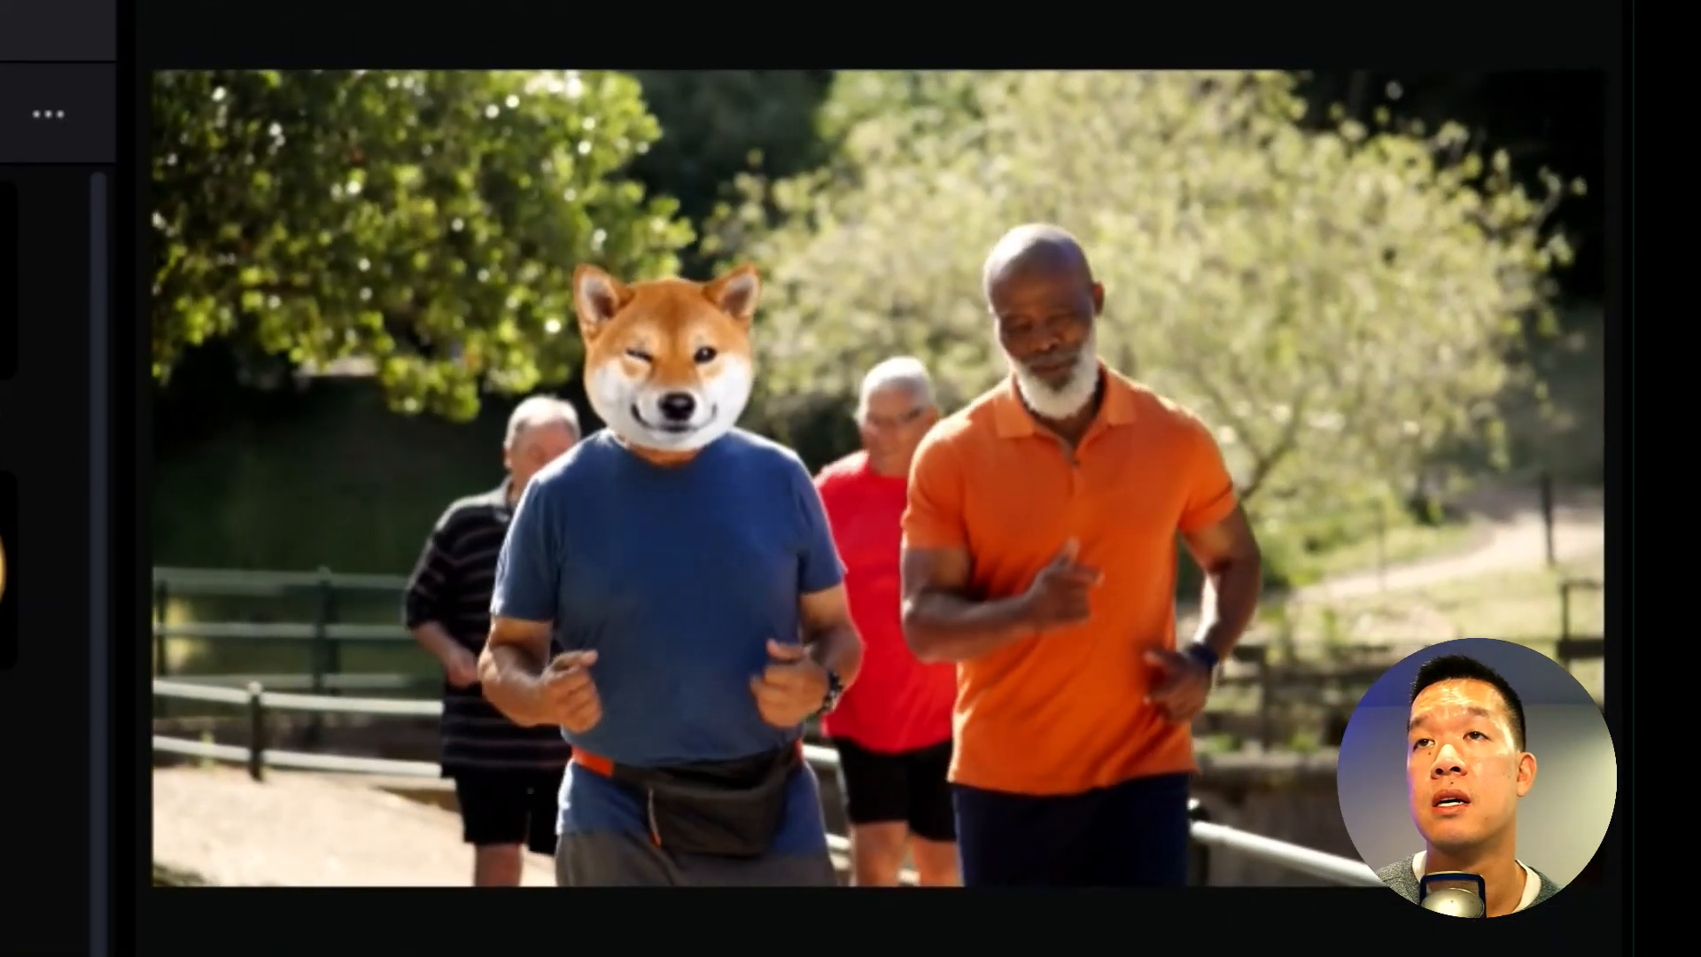